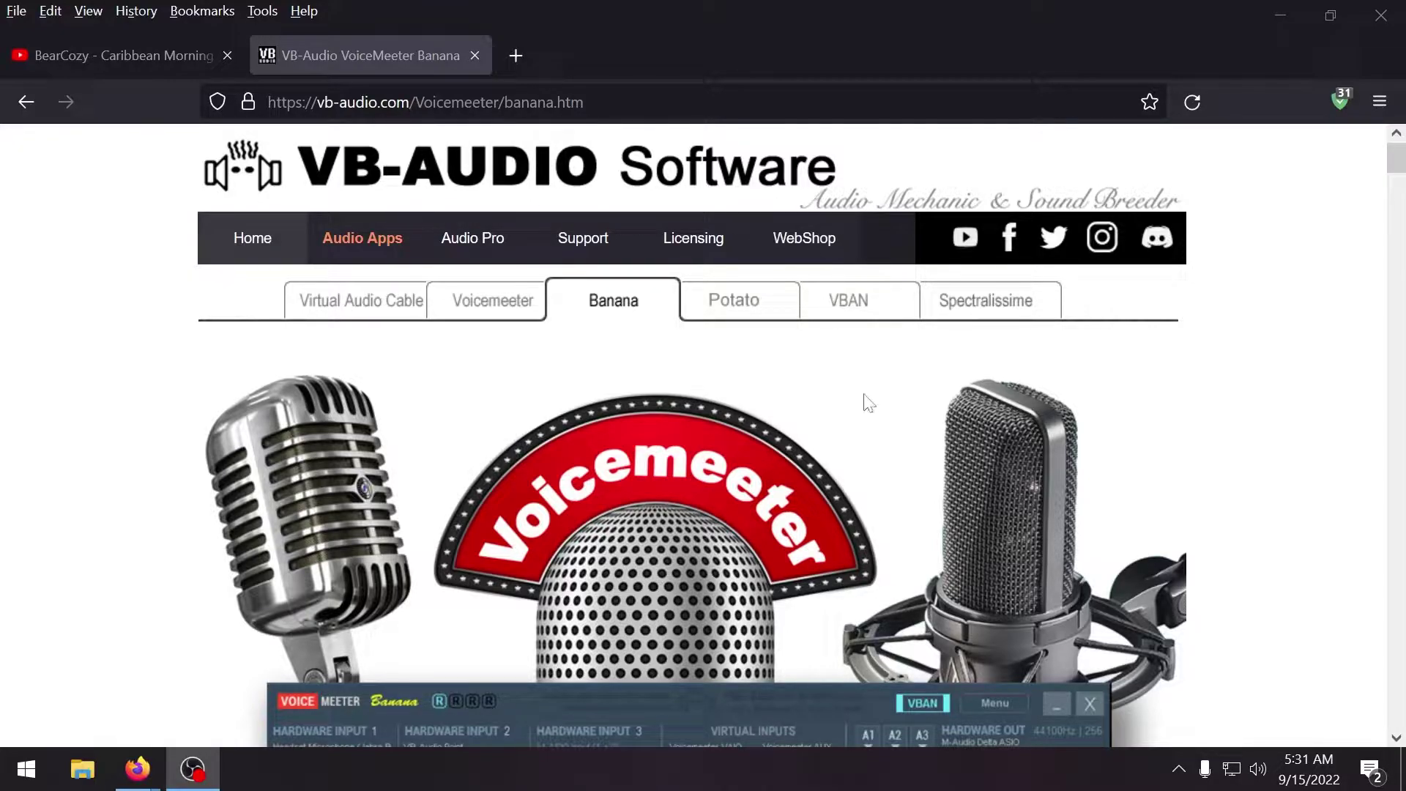
Download the Voicemeeter Banana installer (VoicemeeterProSetup.exe), then close the installer window since it's already installed.
{"action": "scroll", "coordinate": [861, 400], "scroll_direction": "down", "scroll_amount": 3}
{"action": "scroll", "coordinate": [856, 403], "scroll_direction": "down", "scroll_amount": 3}
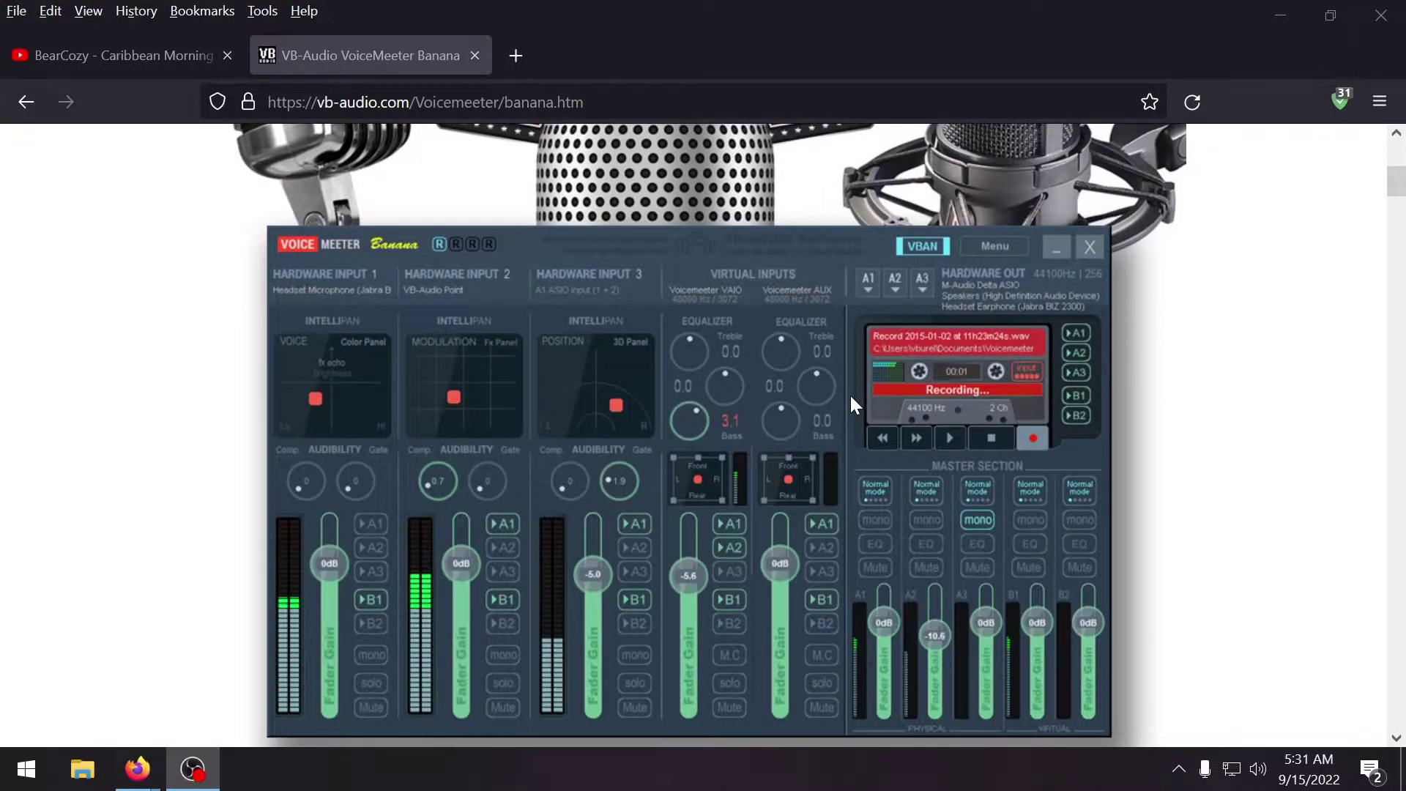
{"action": "scroll", "coordinate": [849, 393], "scroll_direction": "down", "scroll_amount": 10}
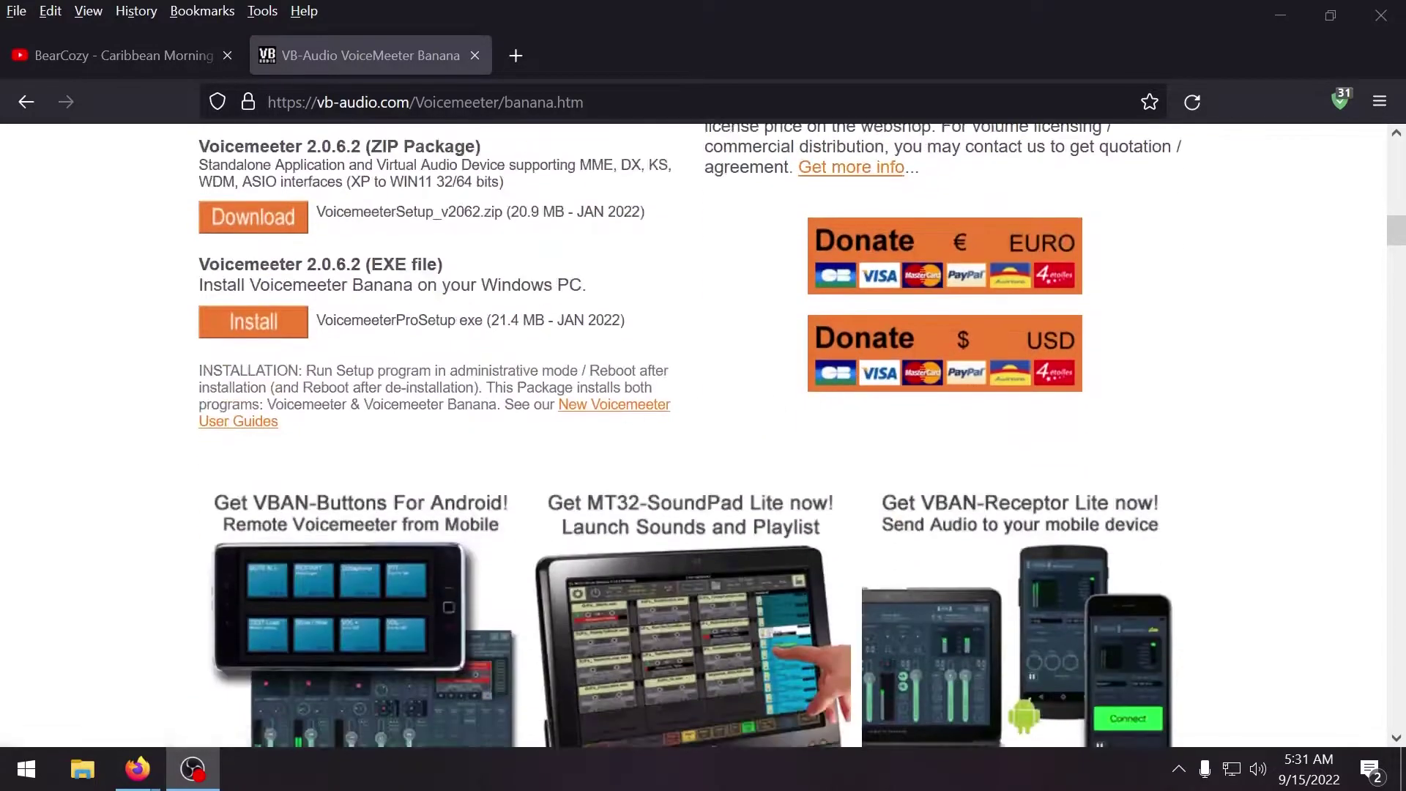
{"action": "scroll", "coordinate": [286, 337], "scroll_direction": "up", "scroll_amount": 2}
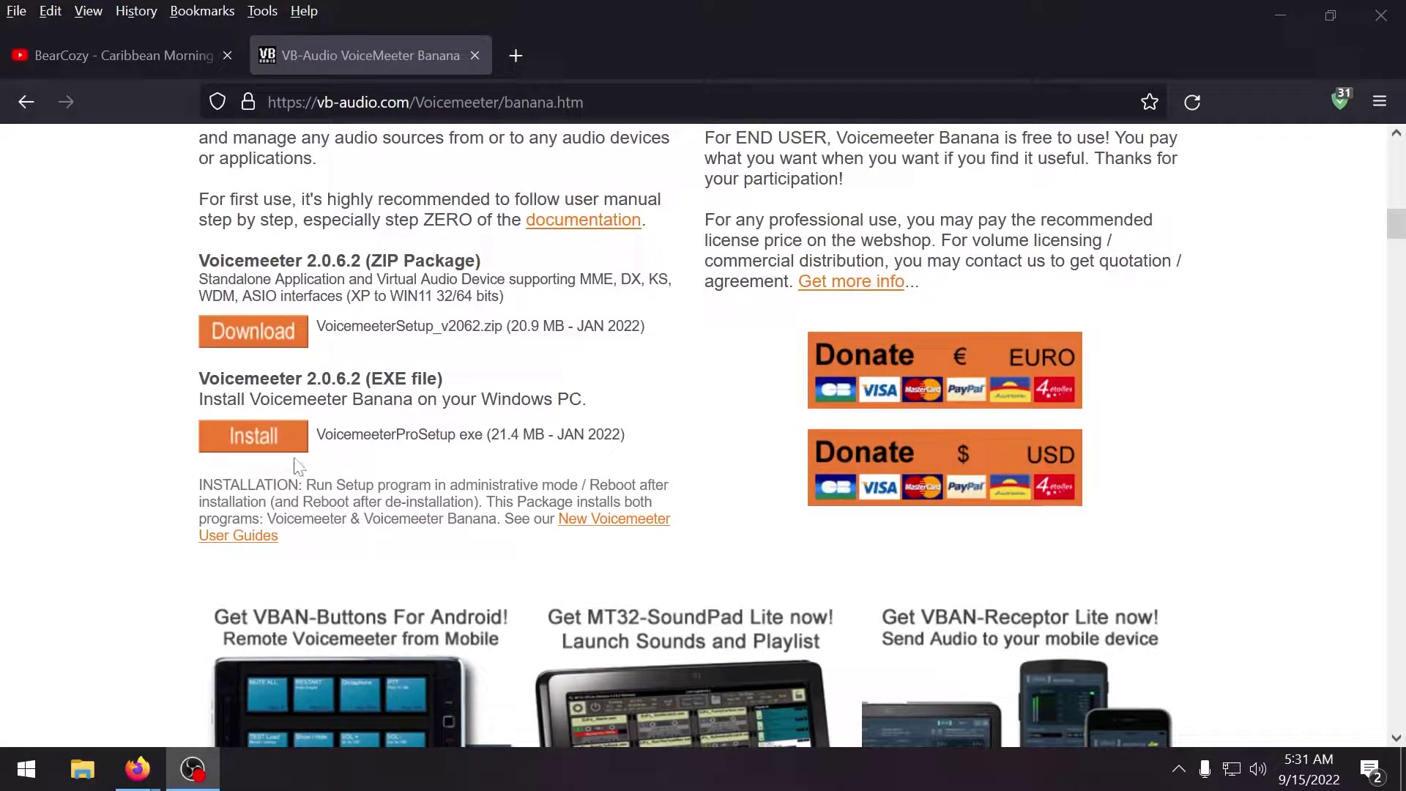
{"action": "scroll", "coordinate": [296, 467], "scroll_direction": "up", "scroll_amount": 2}
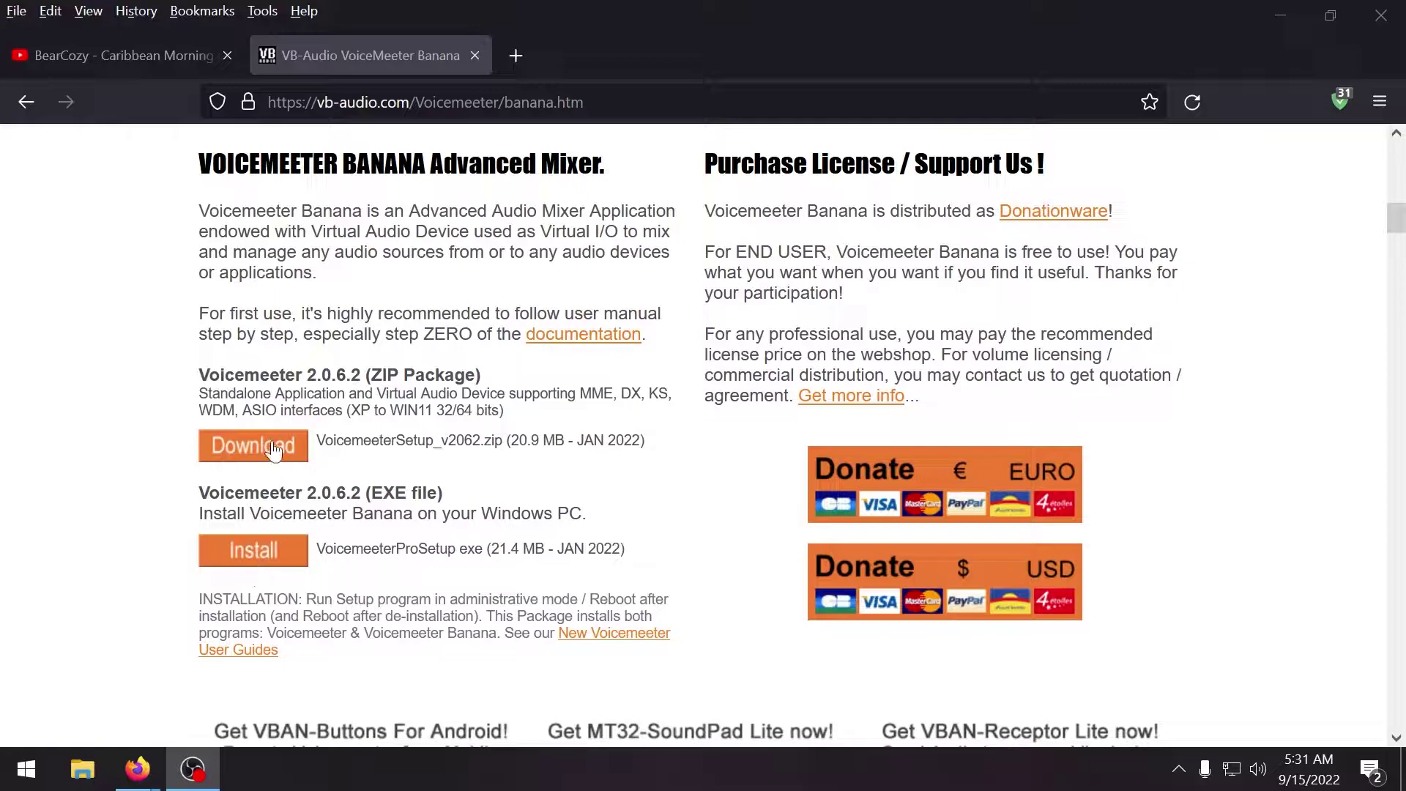
{"action": "left_click", "coordinate": [272, 559]}
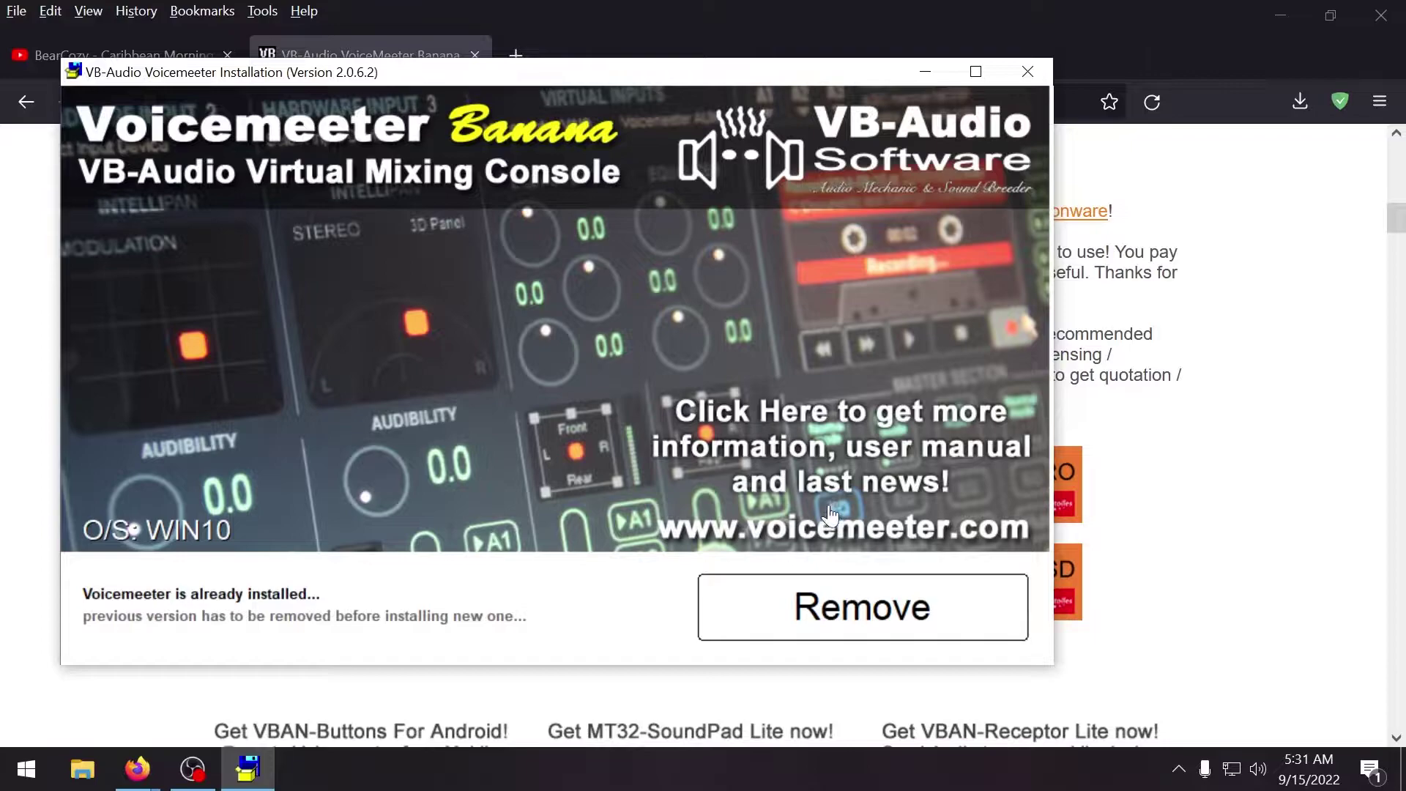
{"action": "left_click", "coordinate": [1027, 71]}
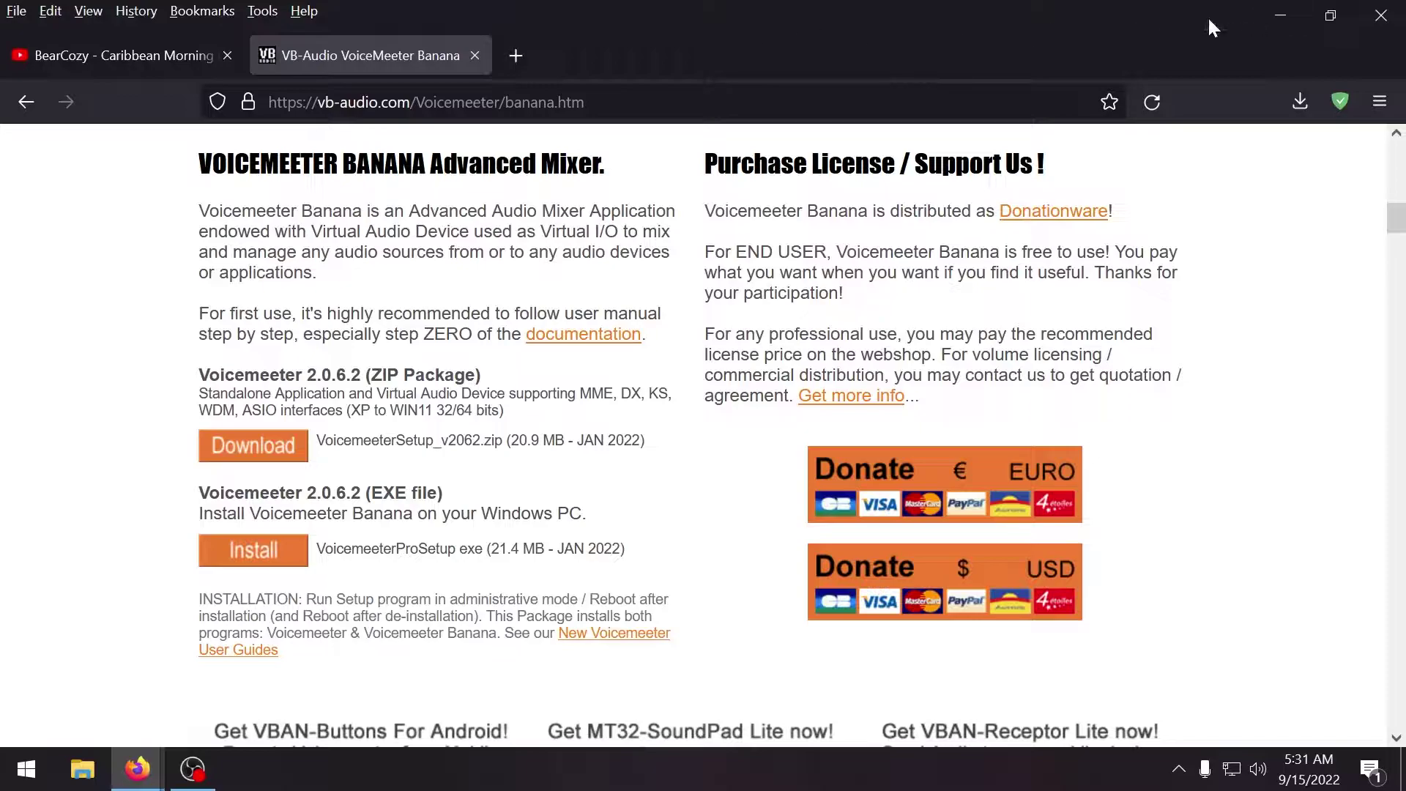
Open the Windows Sound settings page, via the speaker tray menu and a Start search for 'sound'.
{"action": "left_click", "coordinate": [1274, 18]}
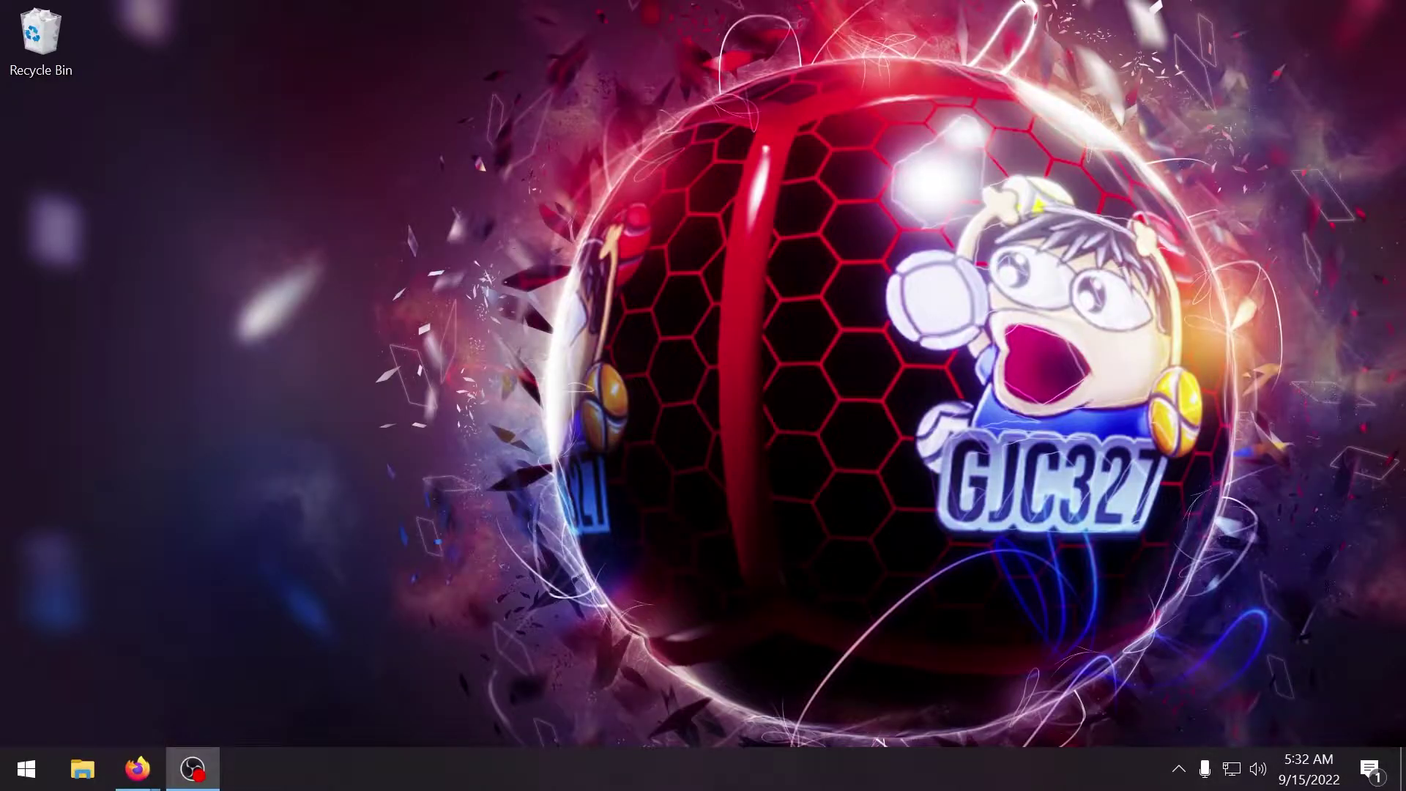
{"action": "left_click", "coordinate": [1180, 769]}
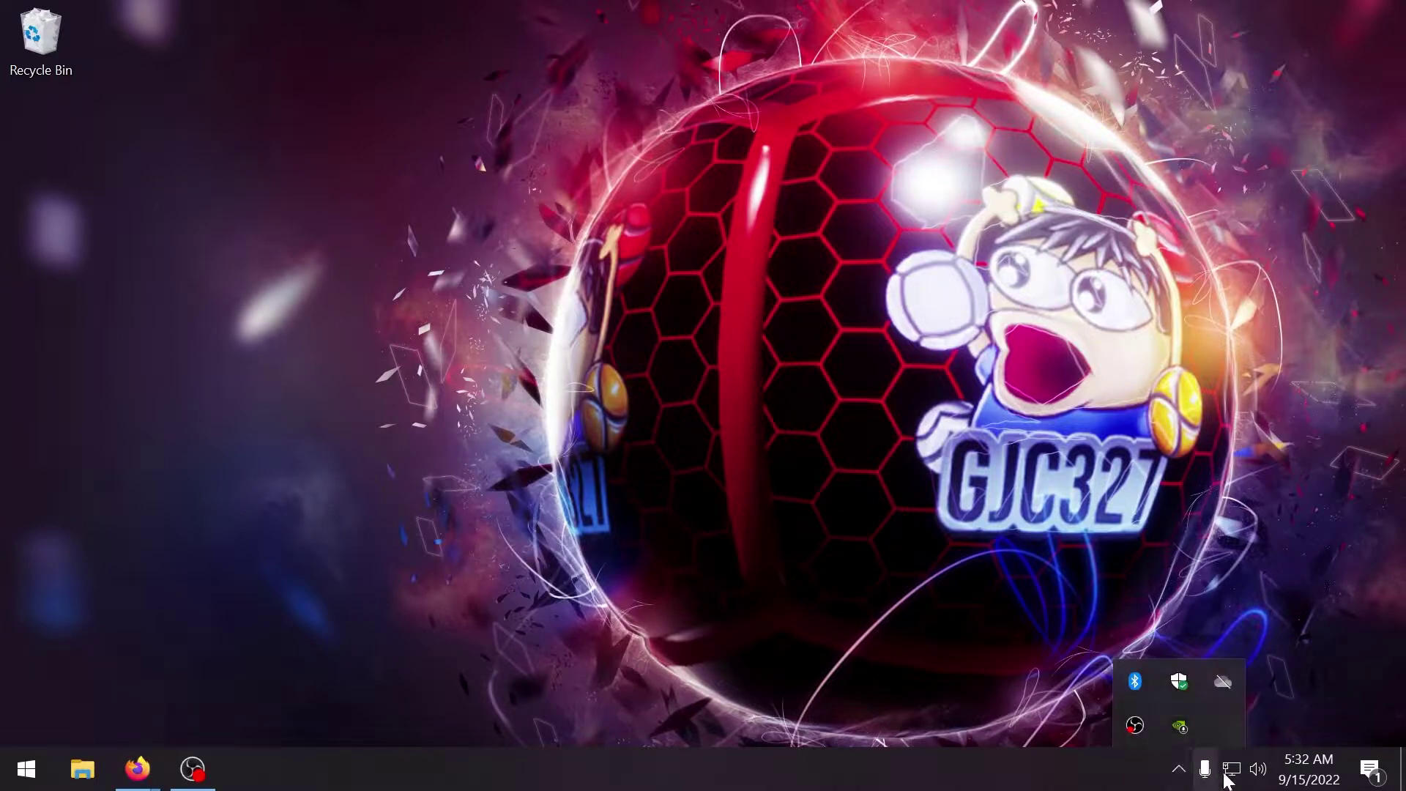
{"action": "left_click", "coordinate": [1313, 652]}
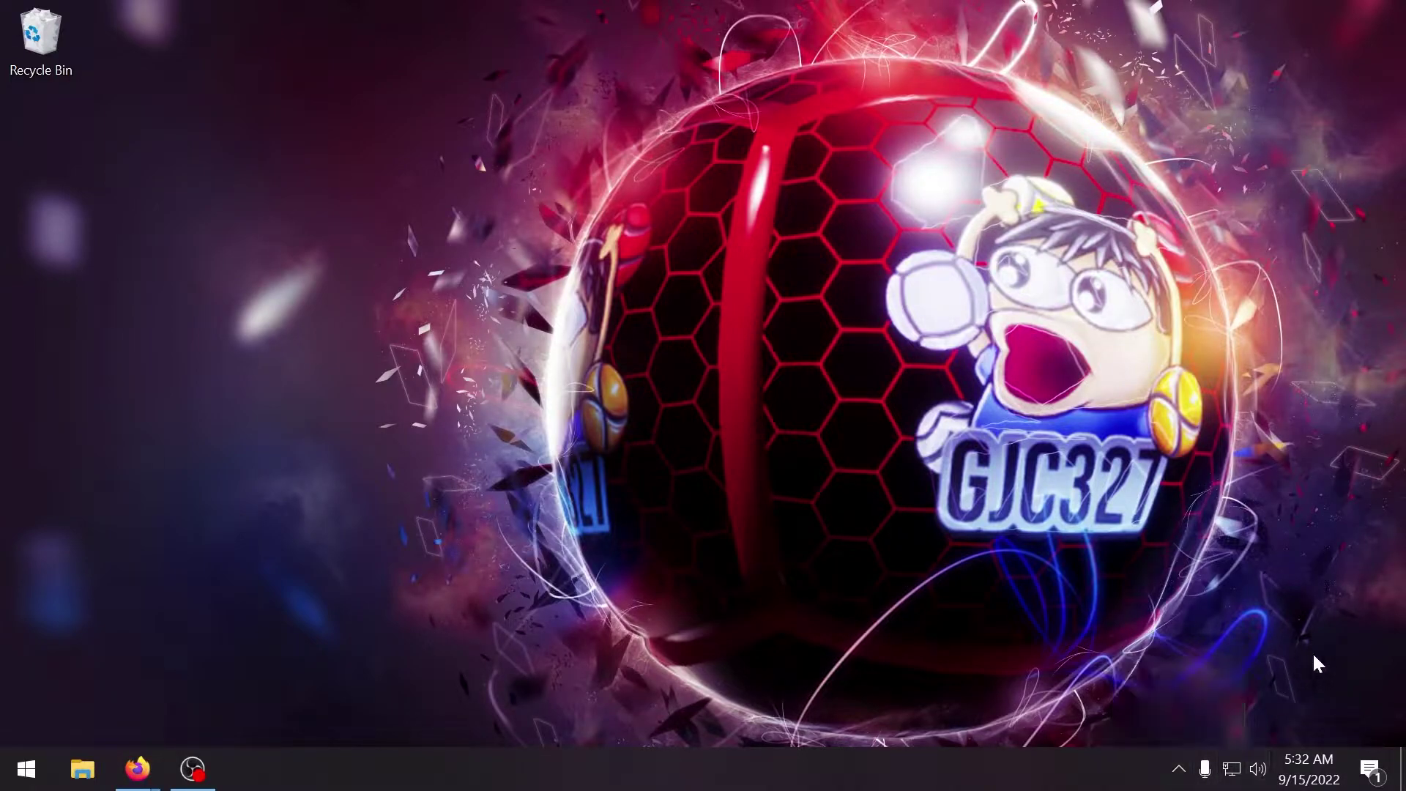
{"action": "right_click", "coordinate": [1261, 782]}
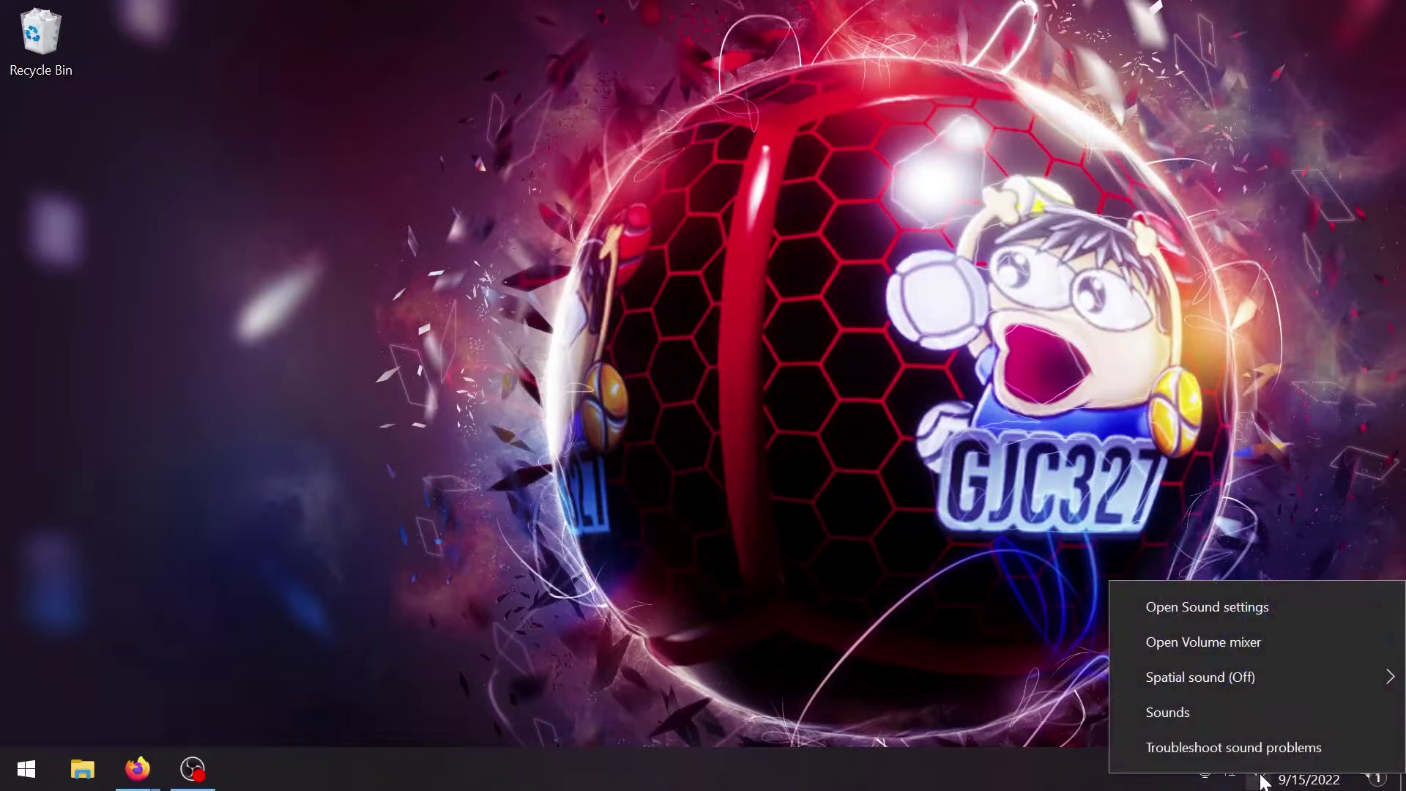
{"action": "left_click", "coordinate": [1272, 612]}
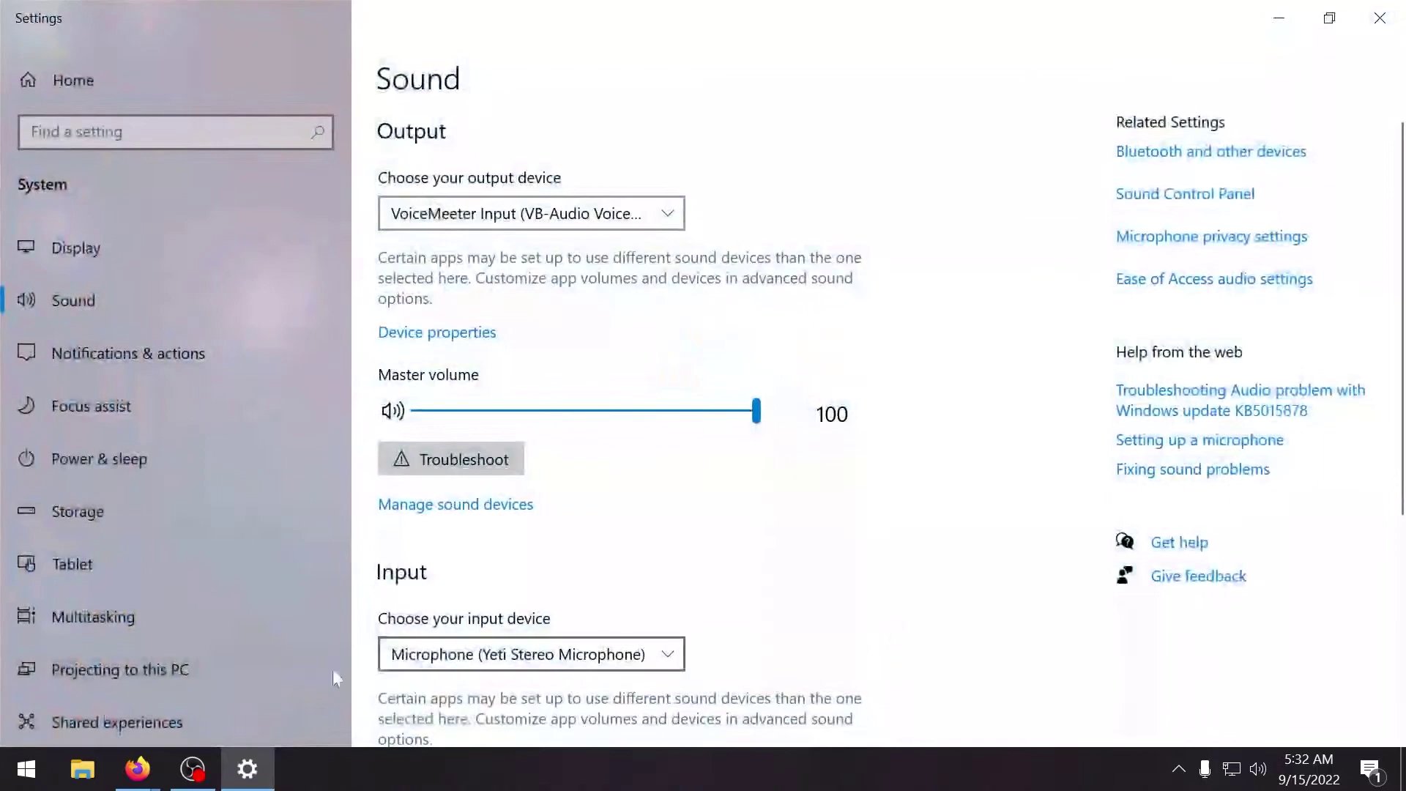
{"action": "left_click", "coordinate": [29, 767]}
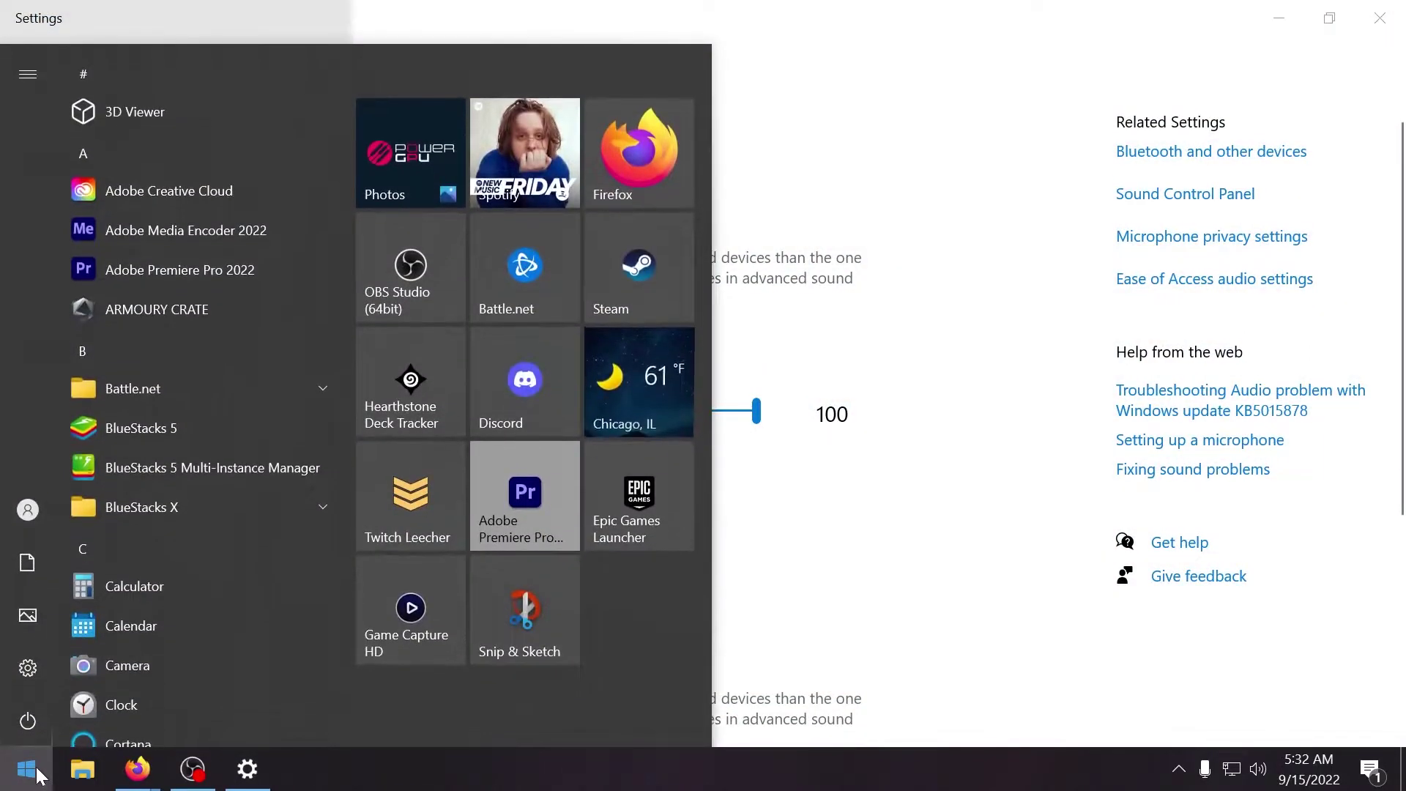
{"action": "type", "text": "sound"}
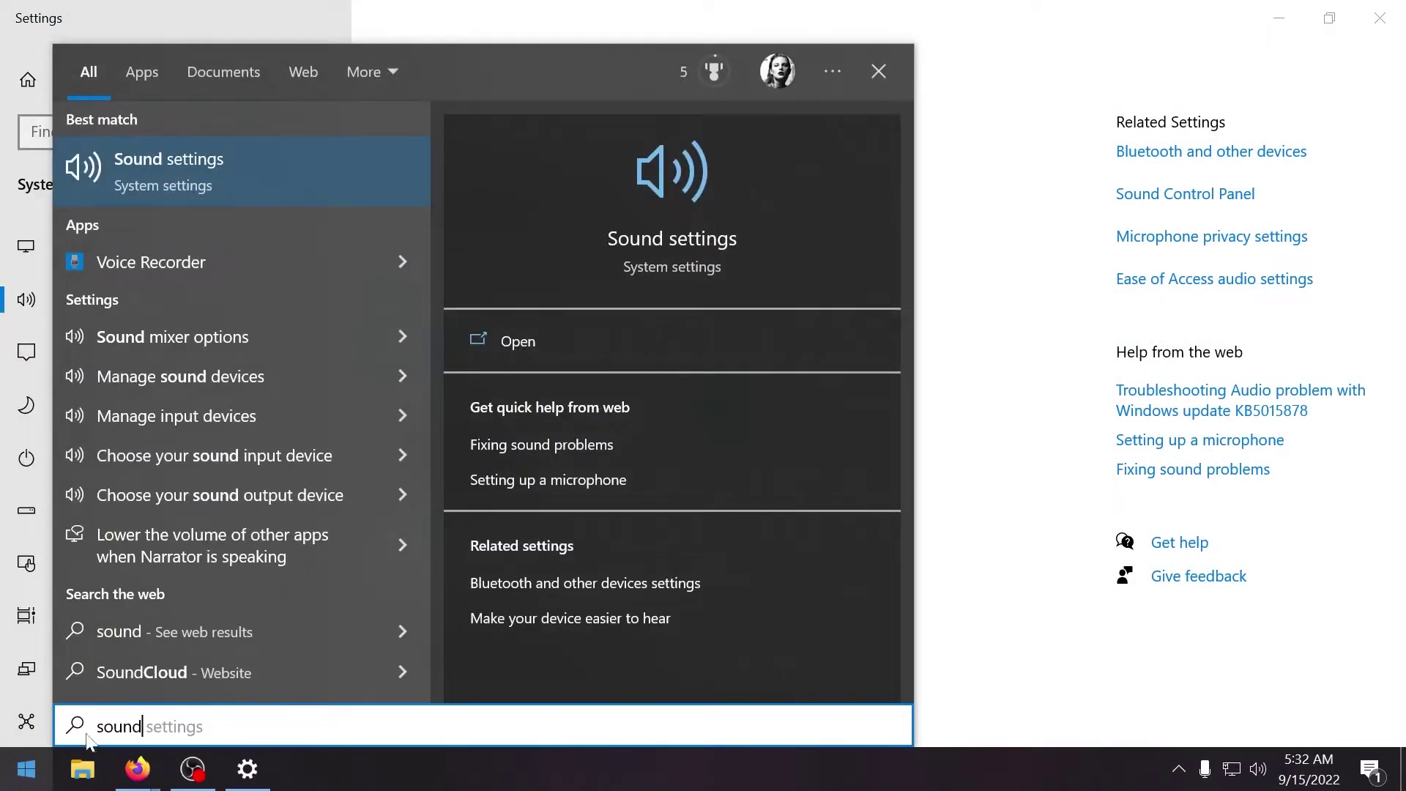
{"action": "left_click", "coordinate": [258, 159]}
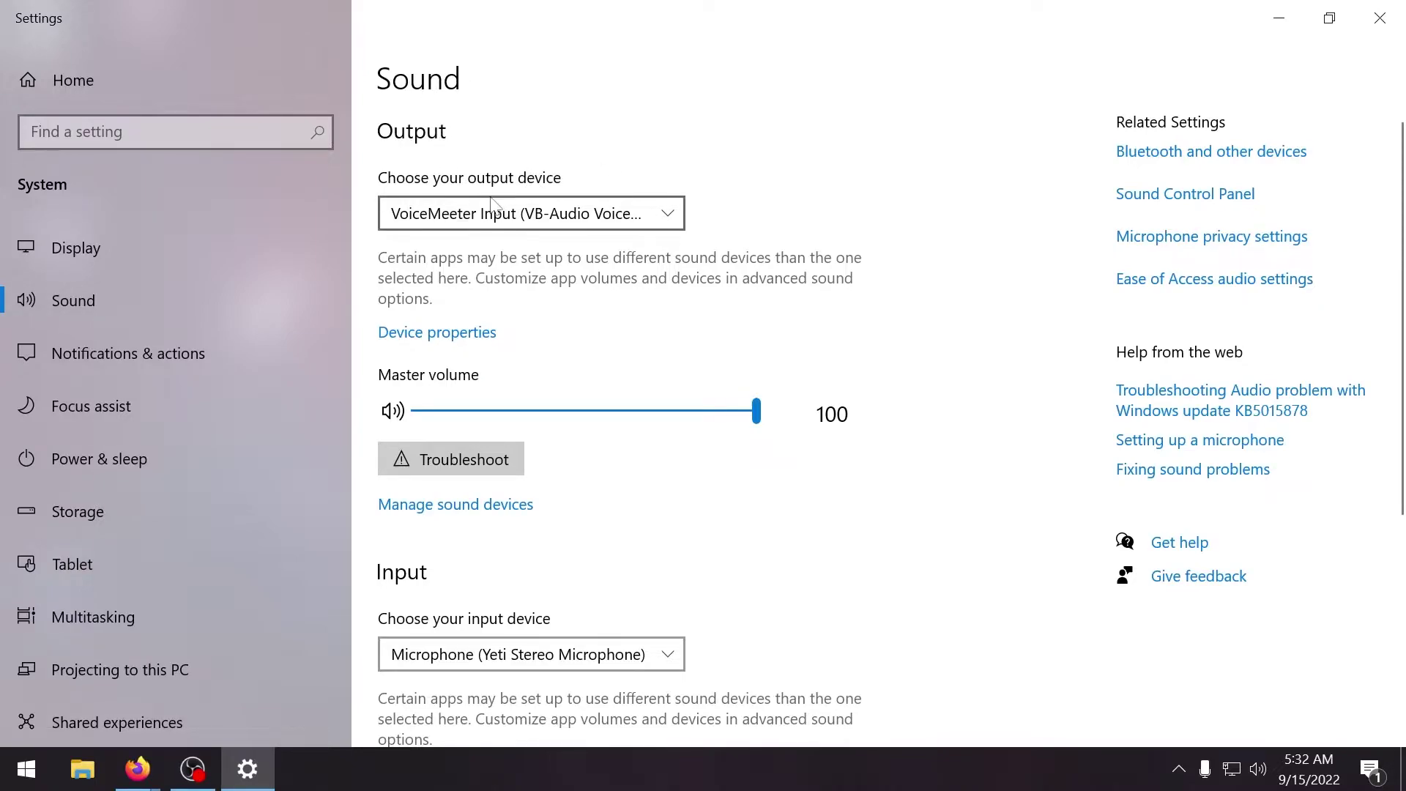
Choose VoiceMeeter Input (VB-Audio VoiceMeeter VAIO) as the output device, then show the desktop.
{"action": "left_click", "coordinate": [669, 219]}
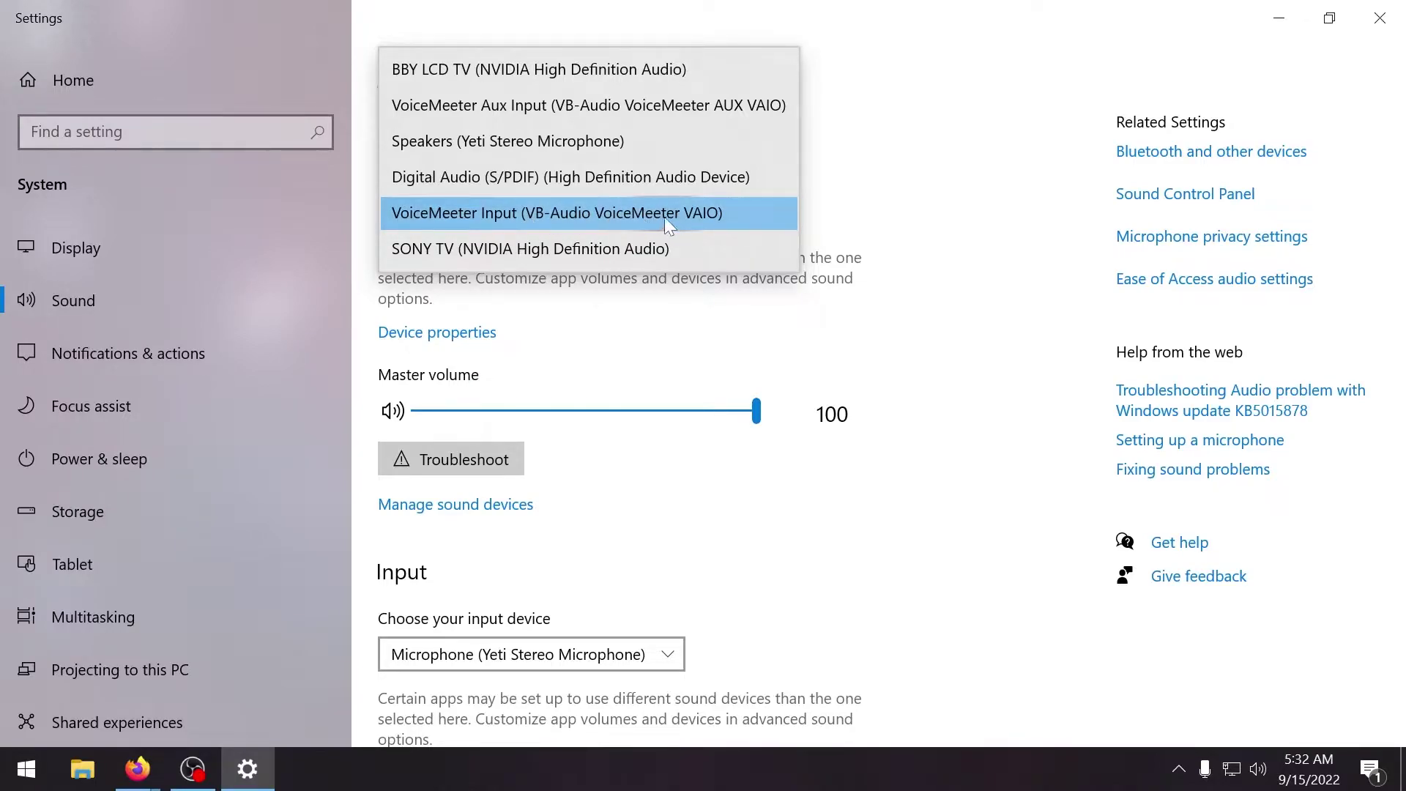
{"action": "left_click", "coordinate": [746, 214]}
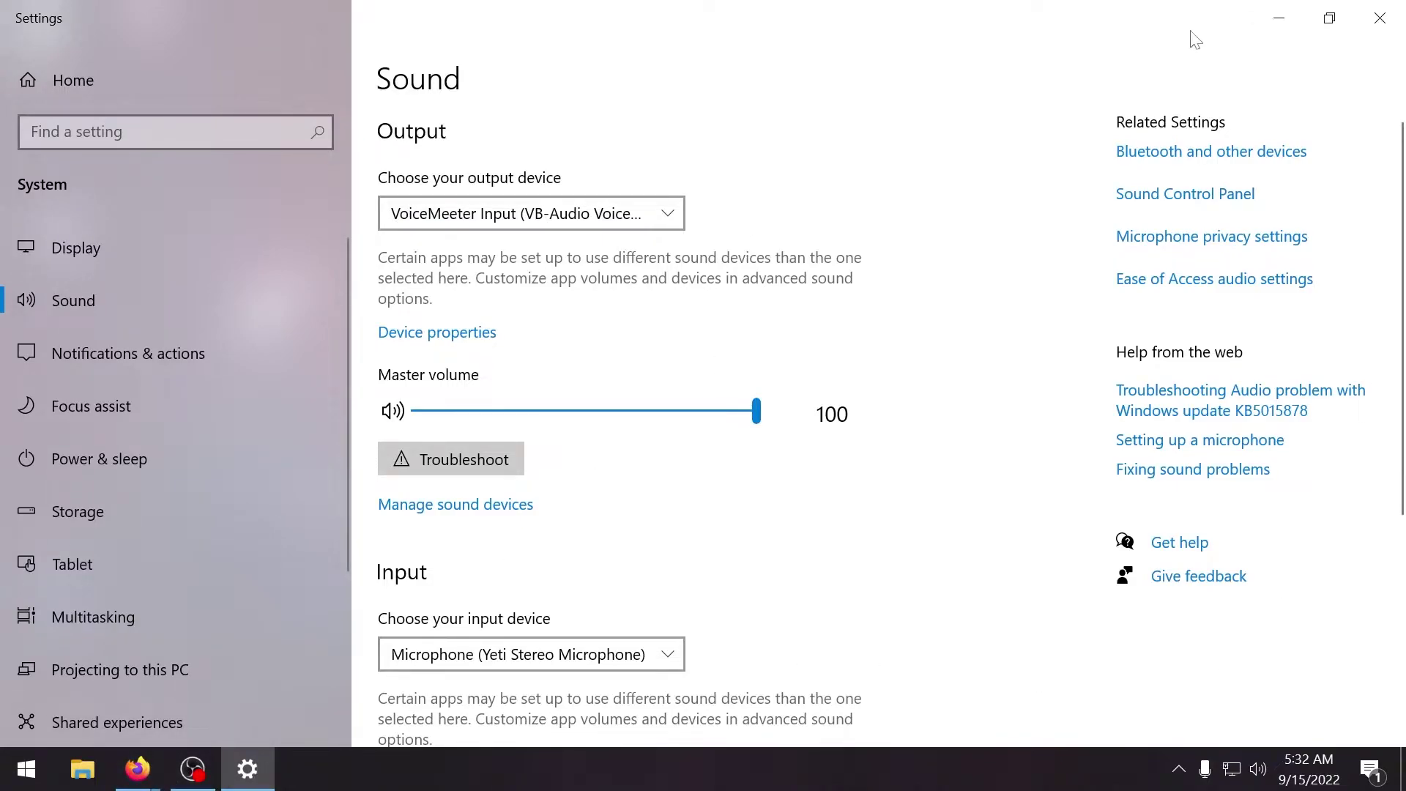
{"action": "key", "text": "super+d"}
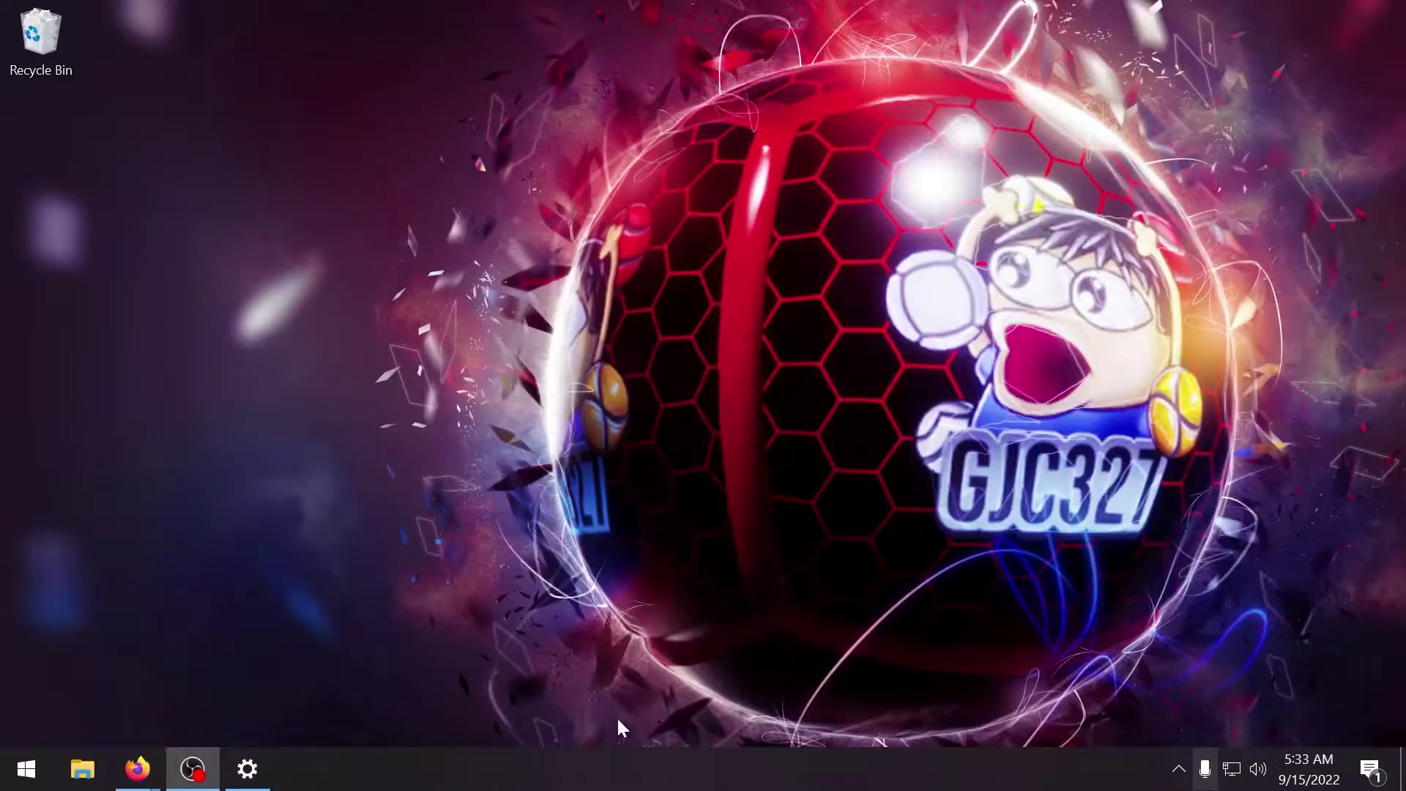
Minimize Settings and launch Voicemeeter Banana from a Start menu search for 'voic'.
{"action": "left_click", "coordinate": [233, 769]}
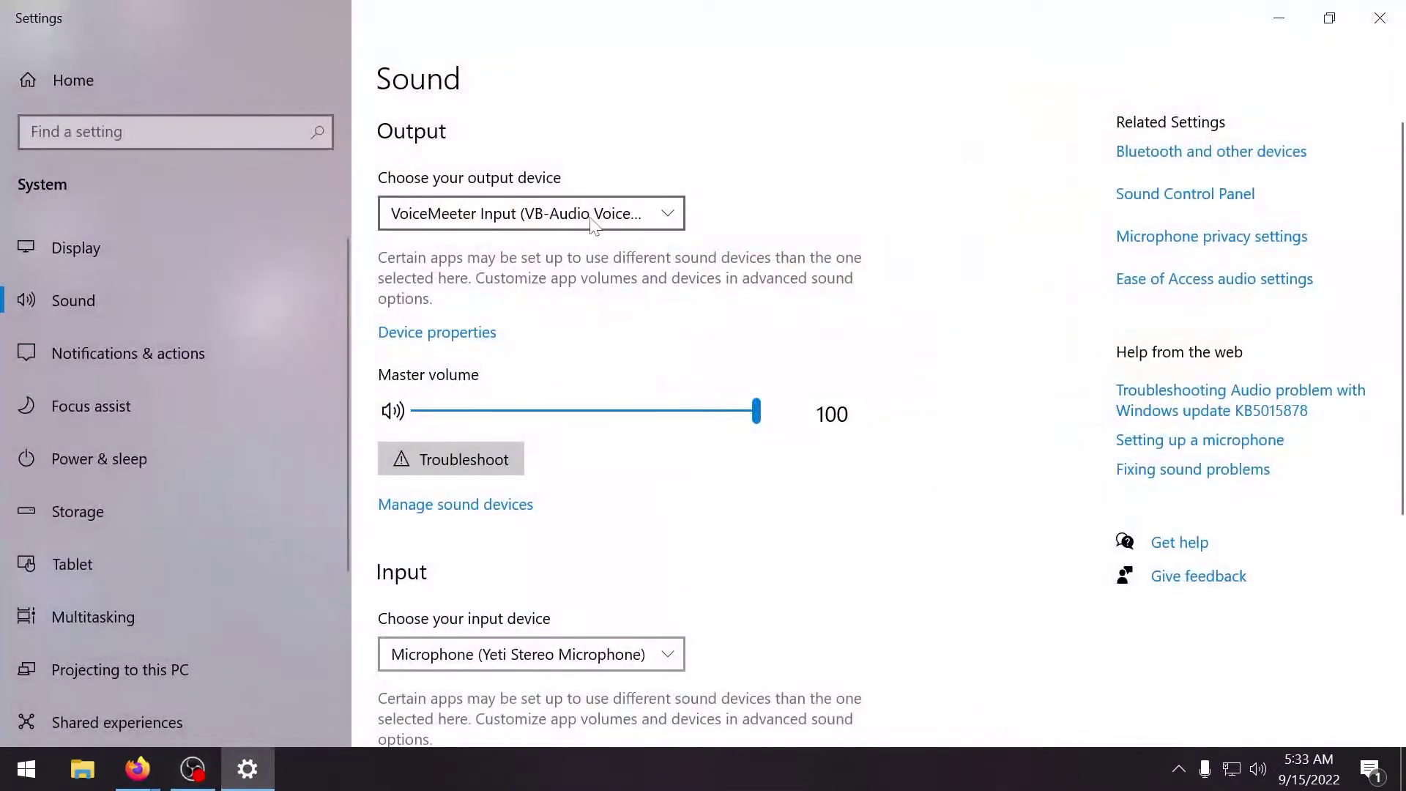
{"action": "left_click", "coordinate": [1282, 16]}
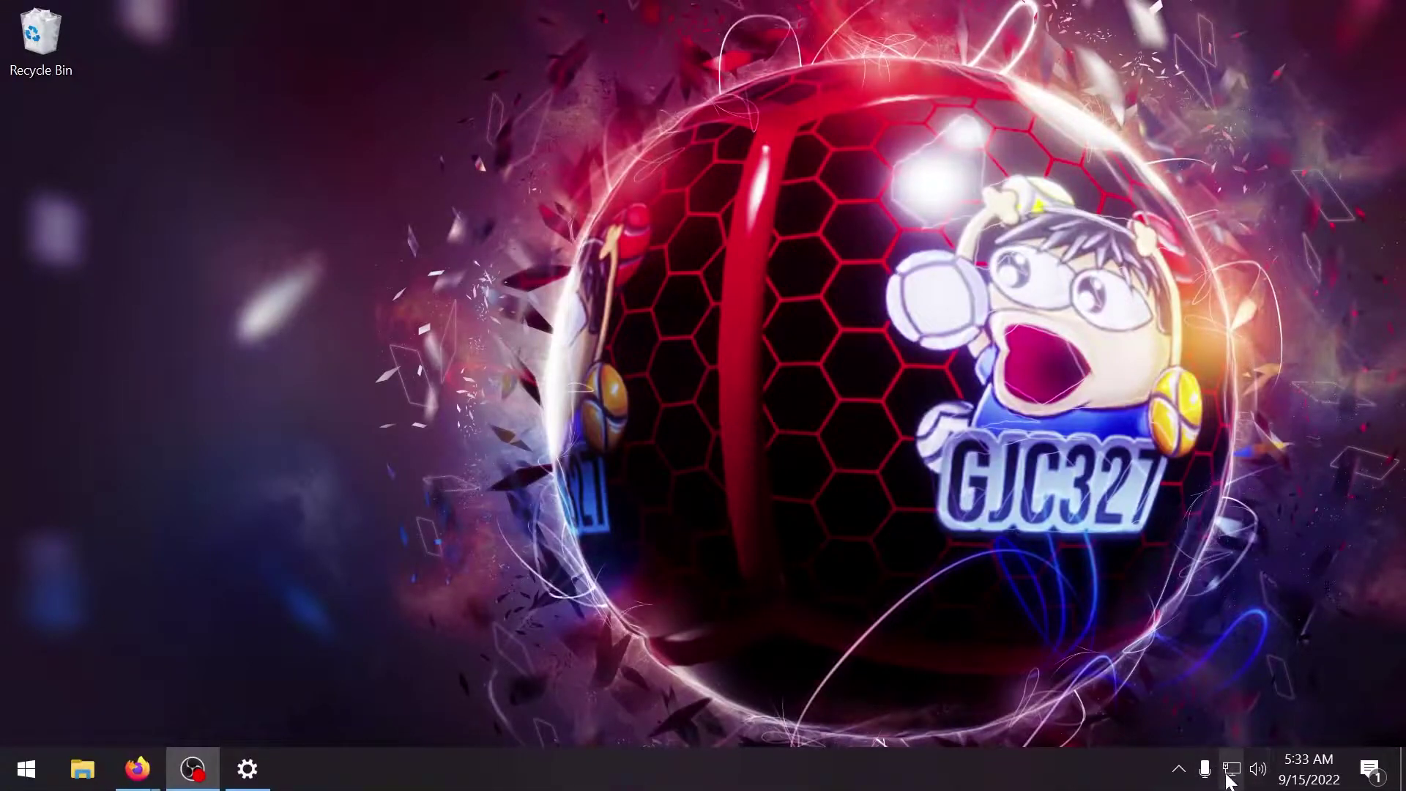
{"action": "left_click", "coordinate": [1183, 769]}
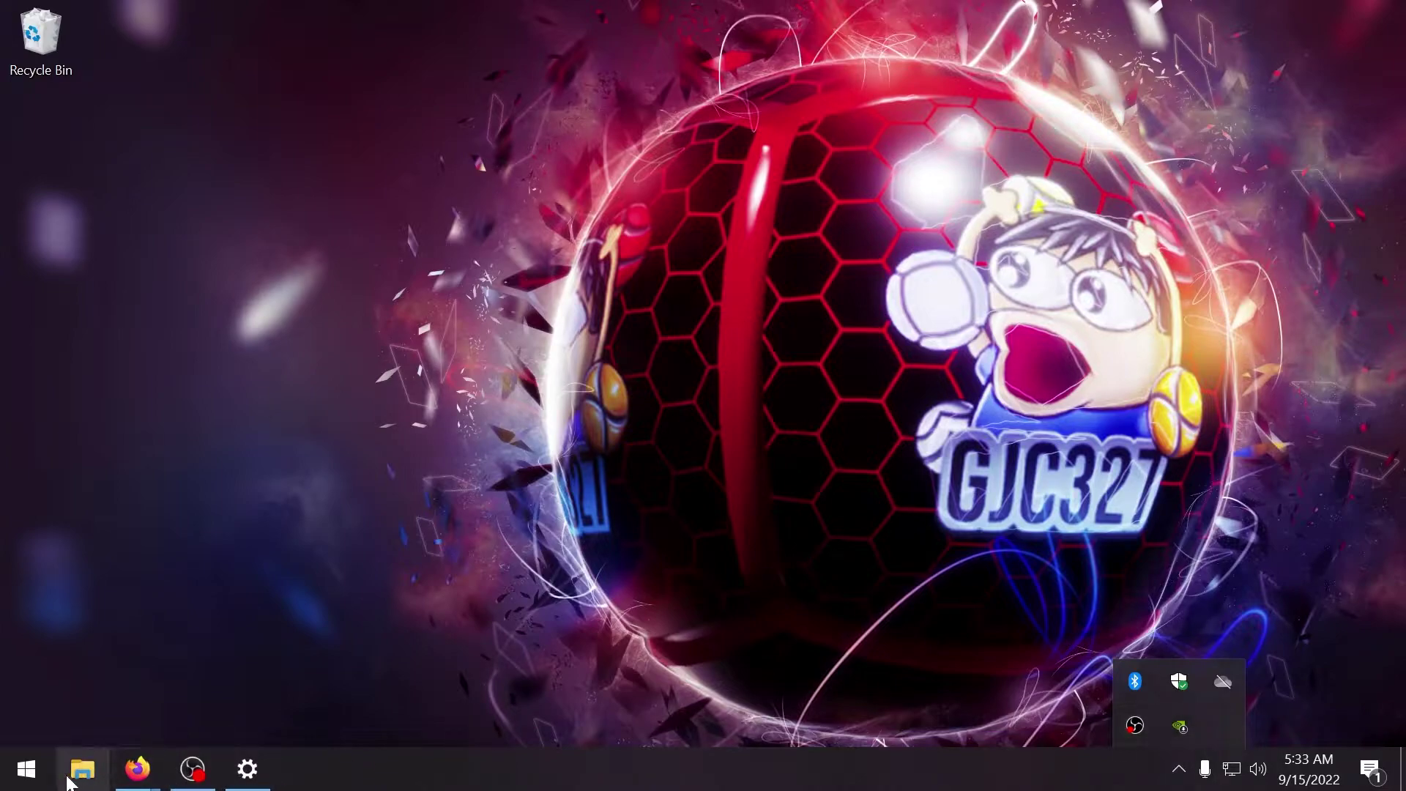
{"action": "left_click", "coordinate": [27, 769]}
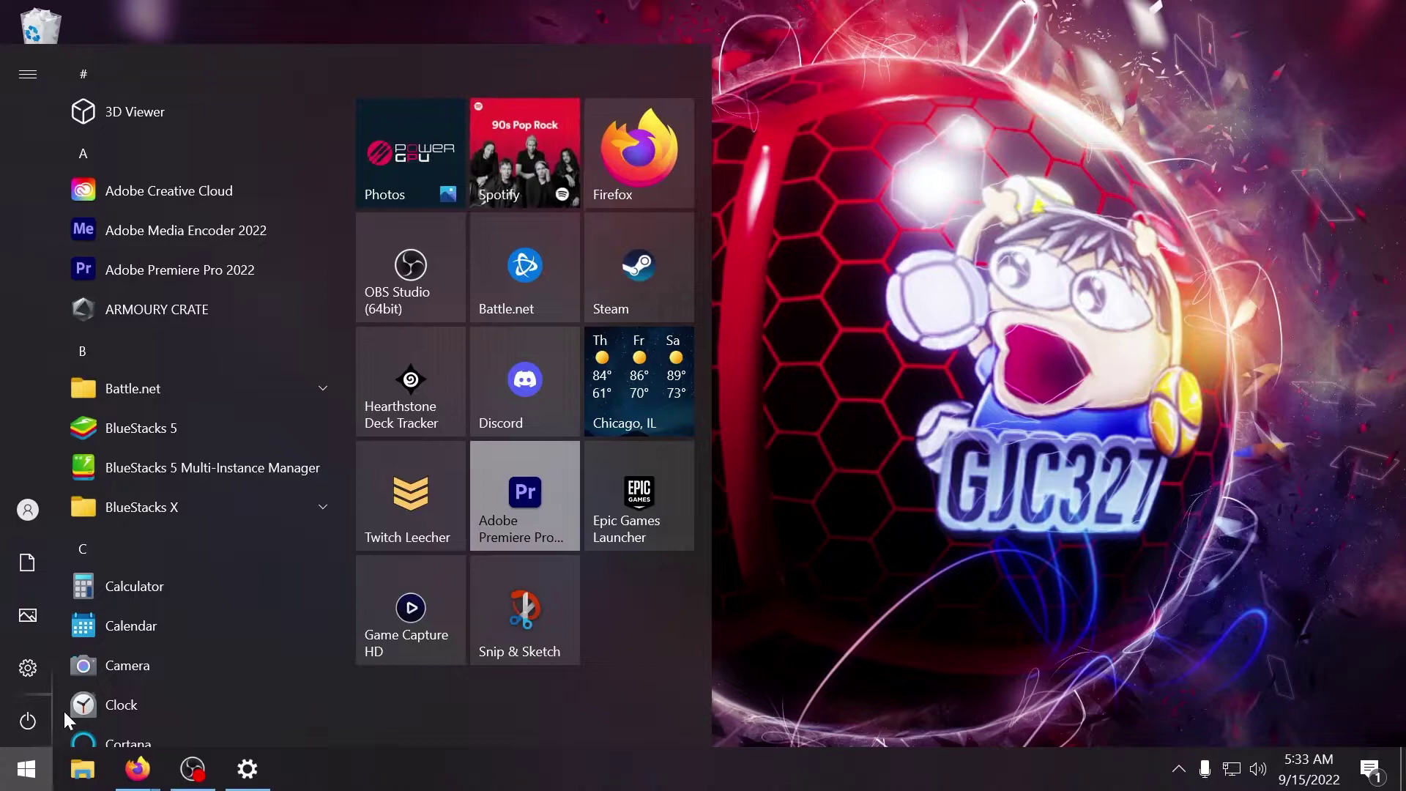
{"action": "type", "text": "voic"}
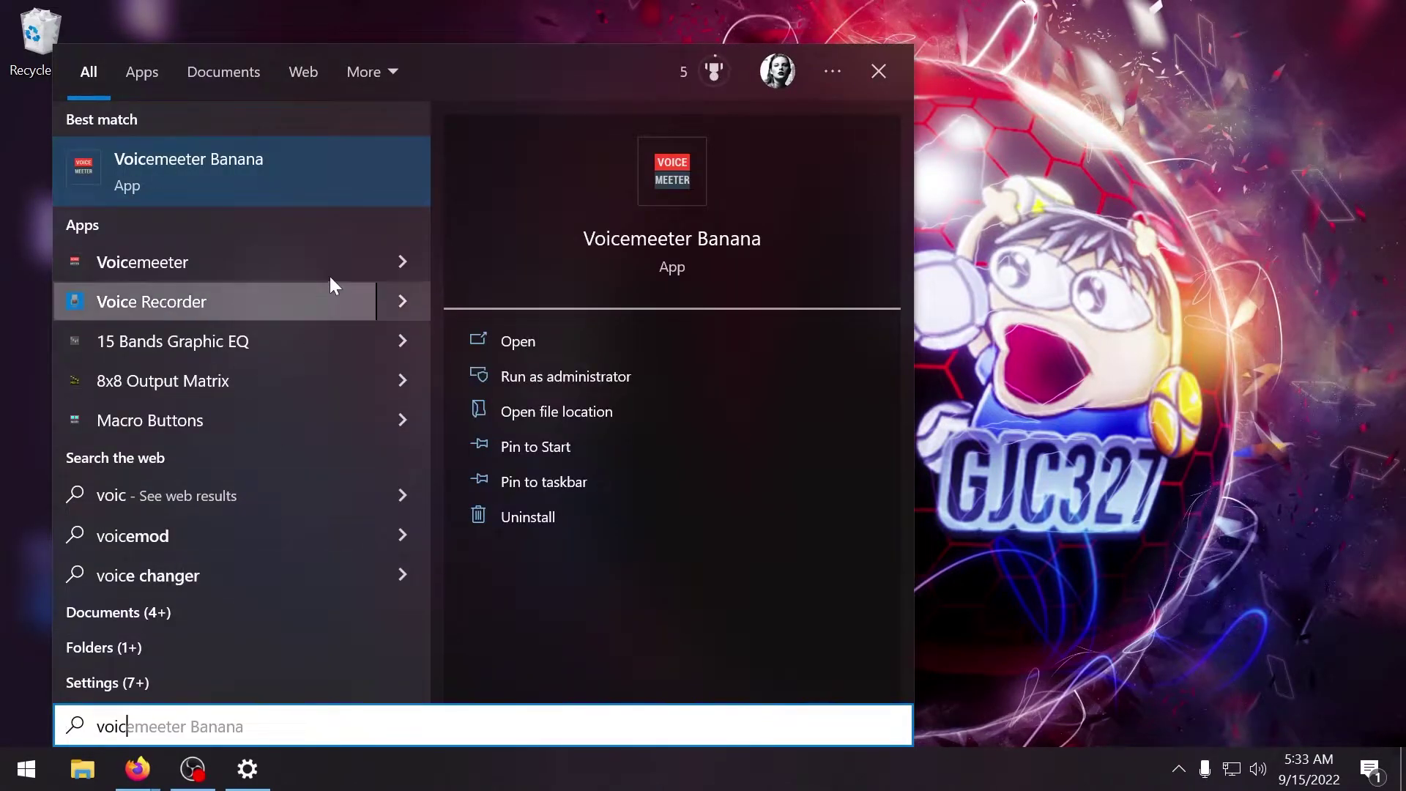
{"action": "left_click", "coordinate": [358, 156]}
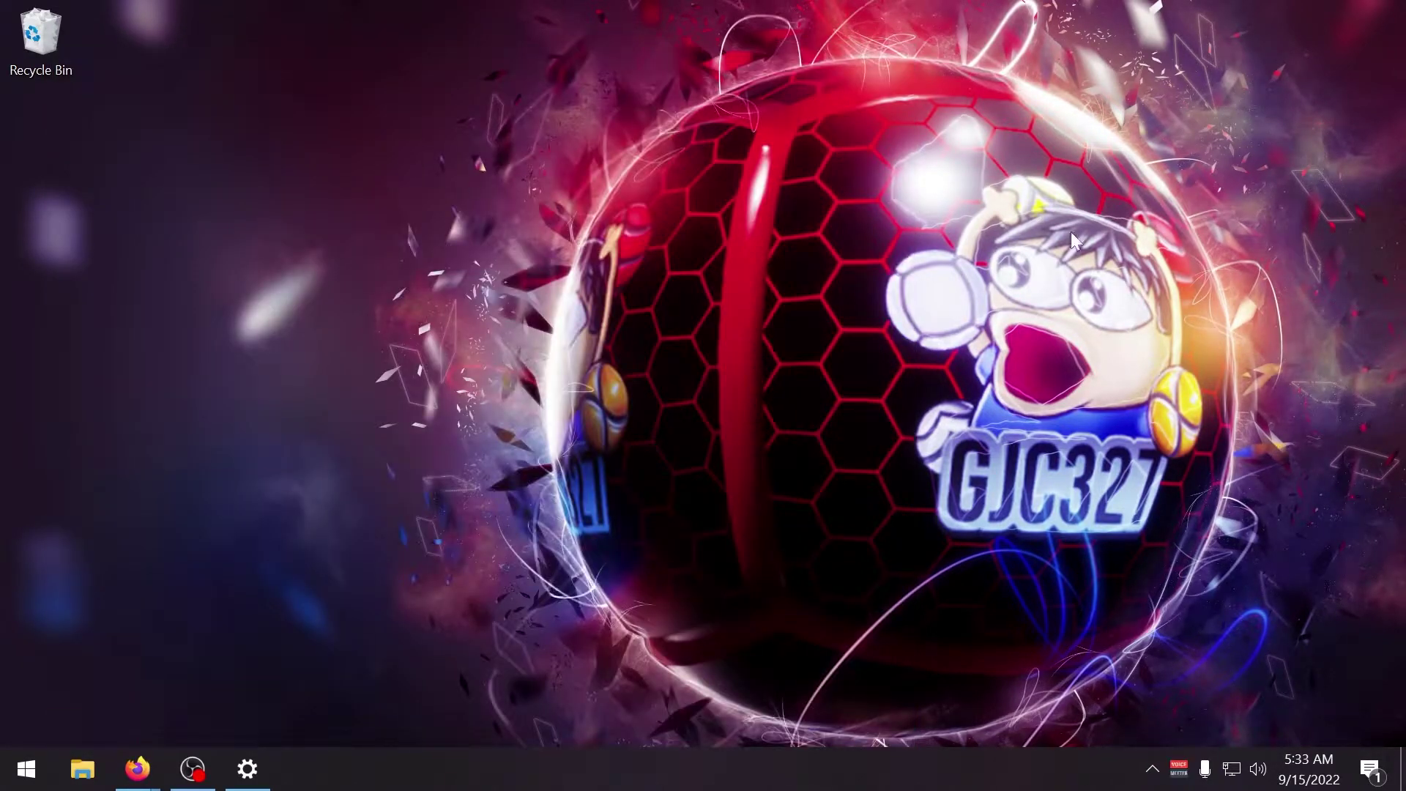
Open the Voicemeeter Banana mixer from the tray and verify System Tray and Run on Windows Startup are enabled.
{"action": "left_click", "coordinate": [1179, 771]}
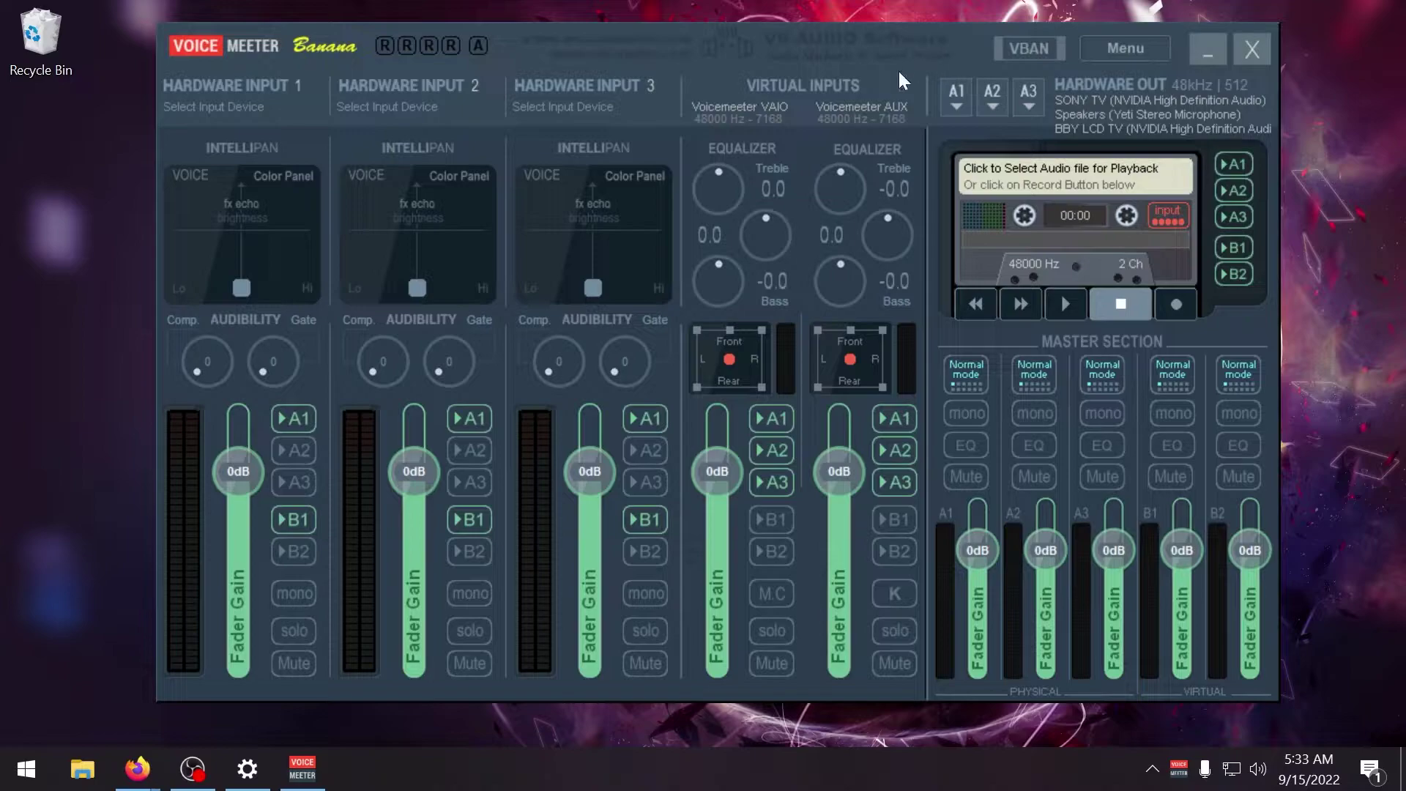
{"action": "left_click", "coordinate": [1145, 51]}
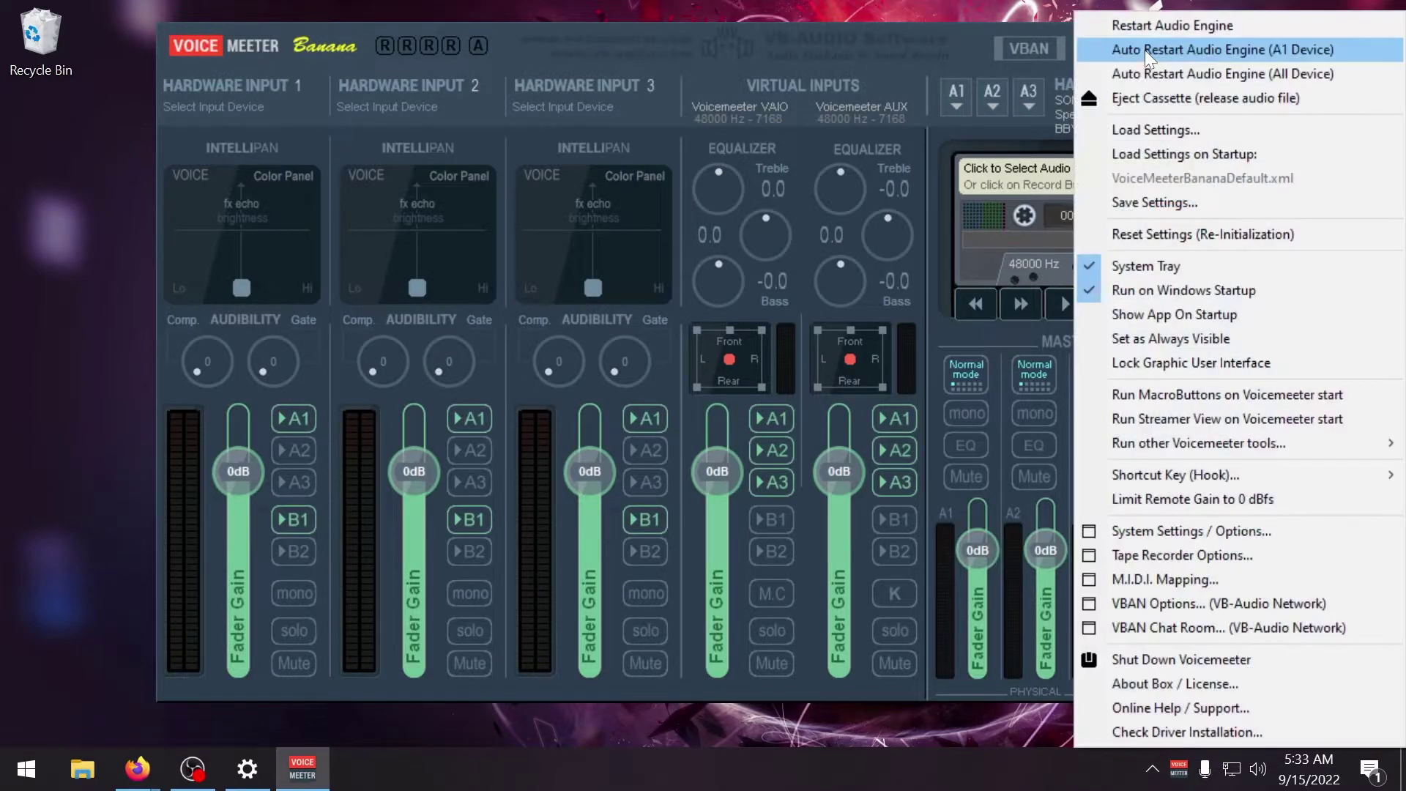
{"action": "left_click", "coordinate": [1055, 67]}
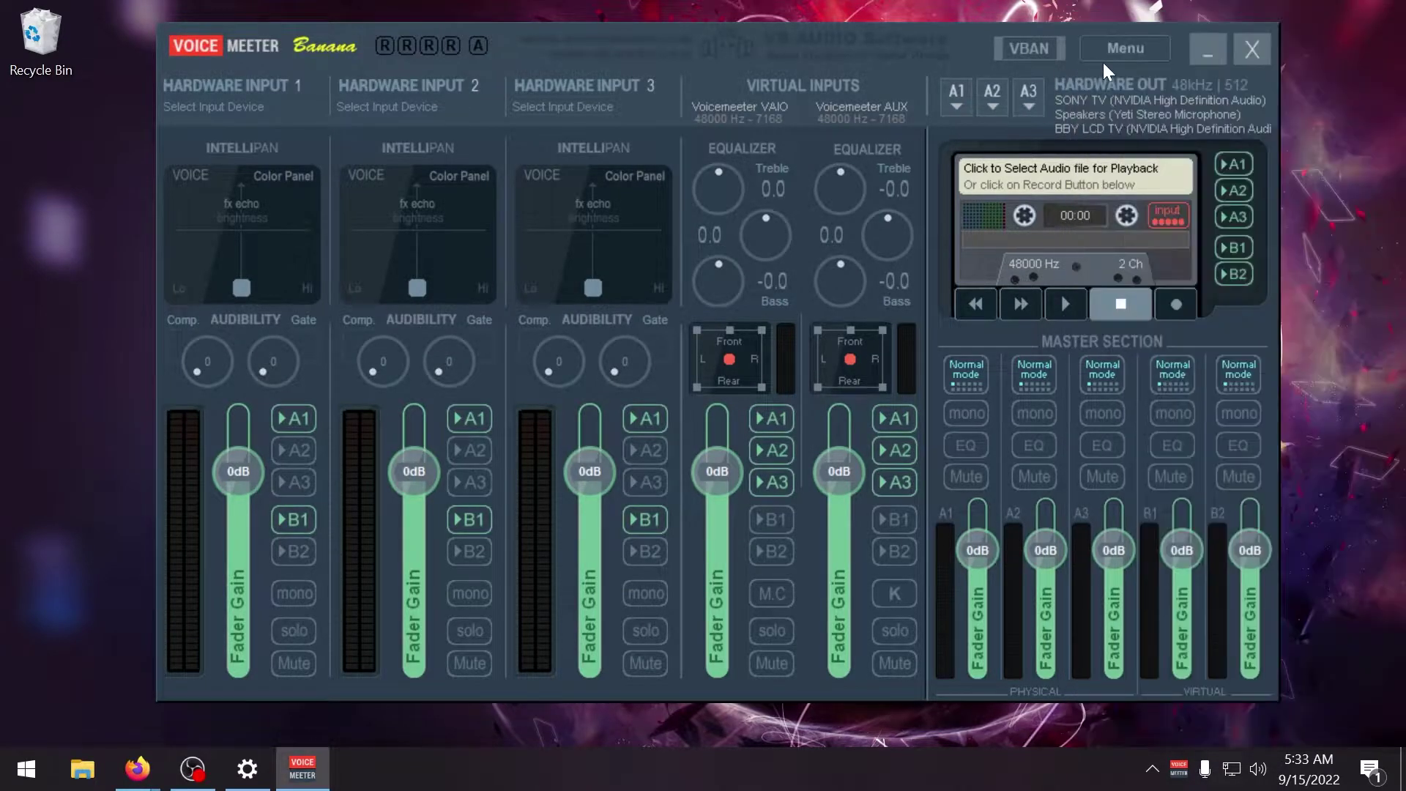
{"action": "left_click", "coordinate": [1119, 52]}
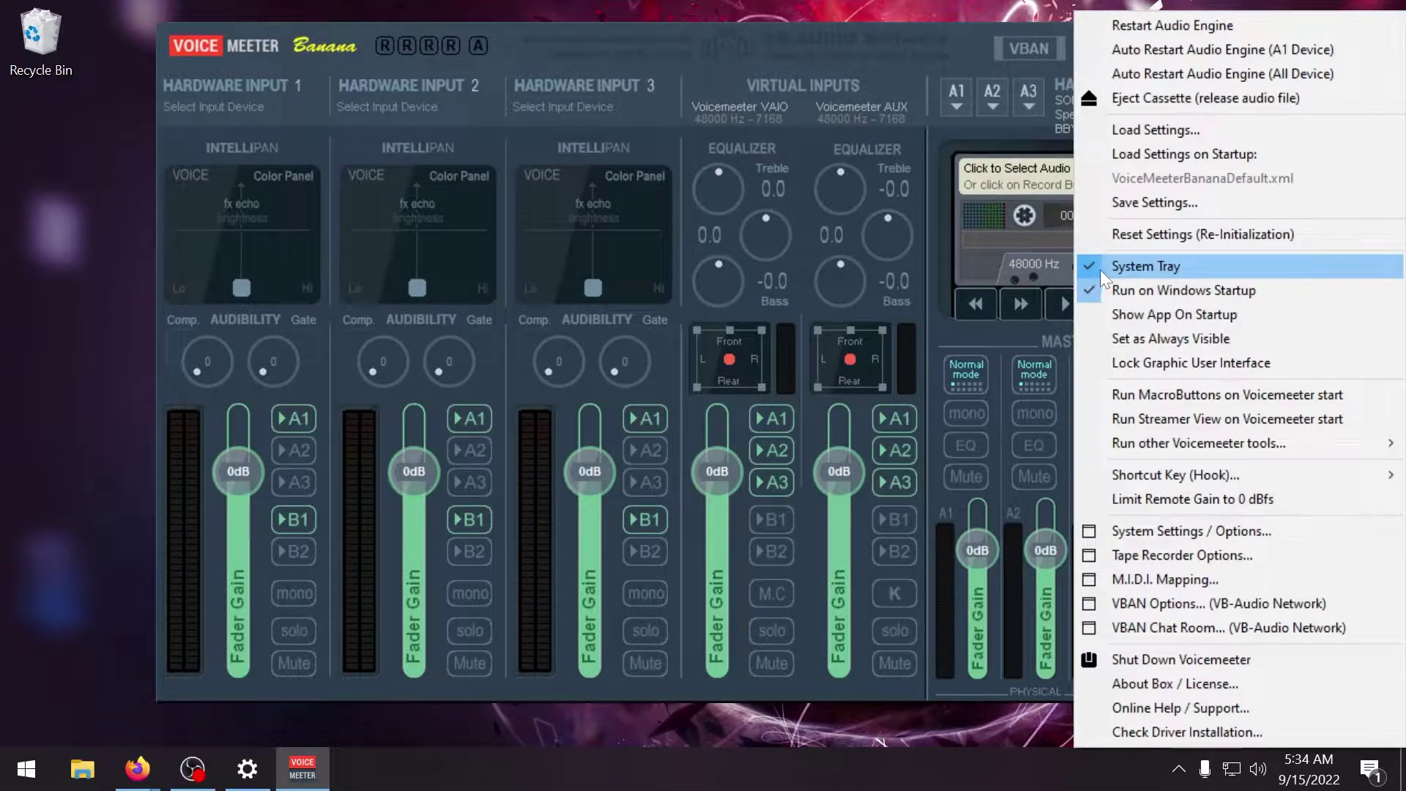
{"action": "left_click", "coordinate": [1180, 781]}
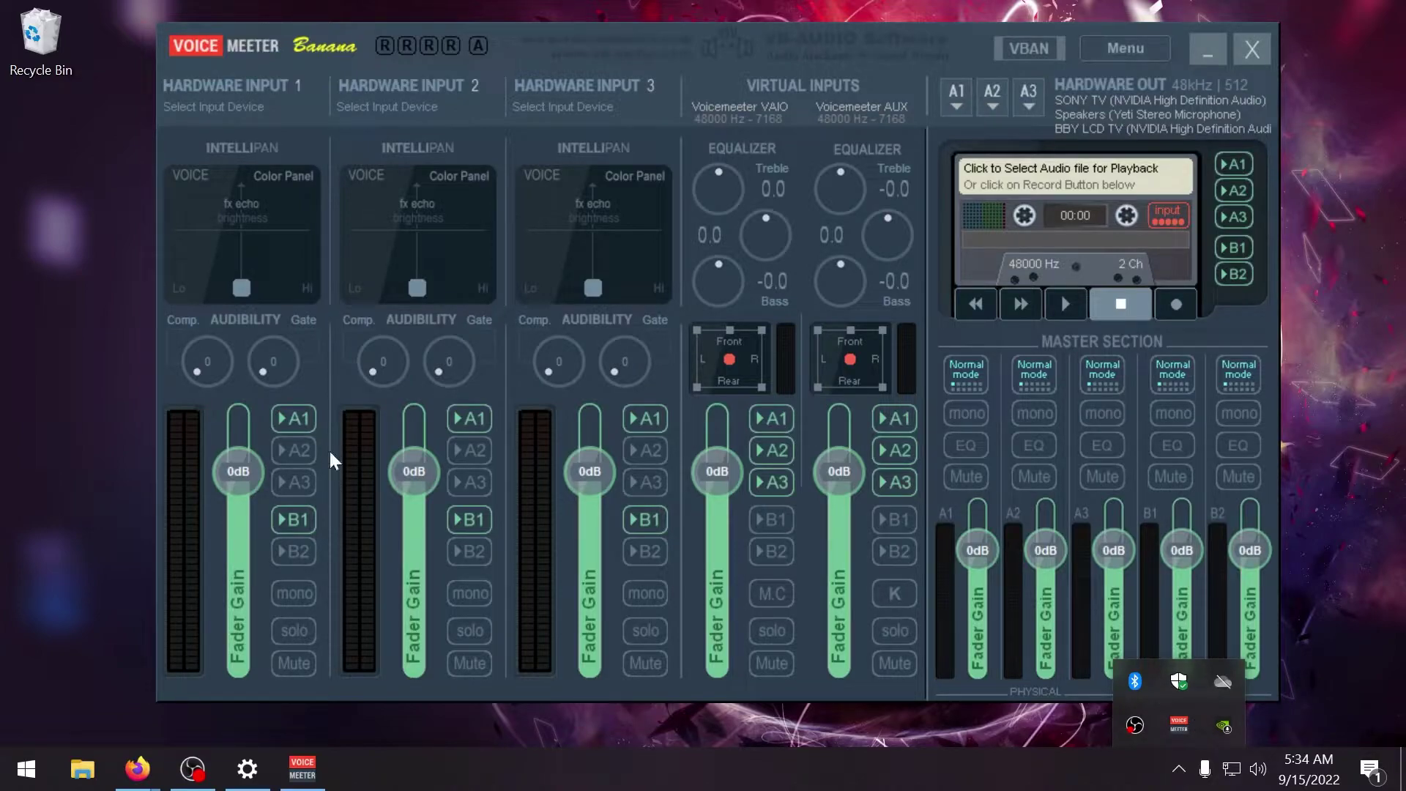
Dismiss the Start menu to reveal the full mixer with SONY TV, Yeti and BBY LCD TV outputs.
{"action": "left_click", "coordinate": [34, 788]}
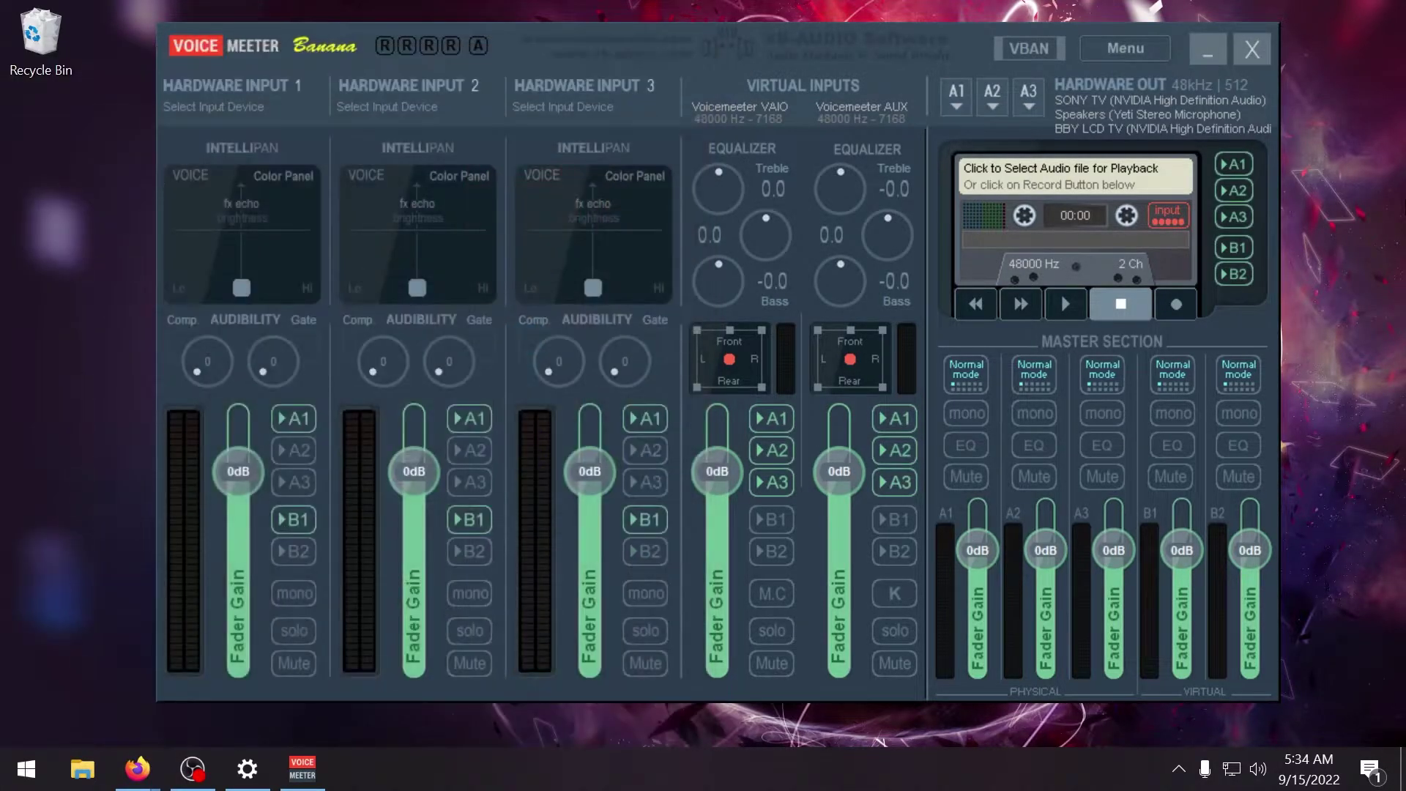
{"action": "left_click", "coordinate": [1190, 144]}
{"action": "left_click", "coordinate": [957, 101]}
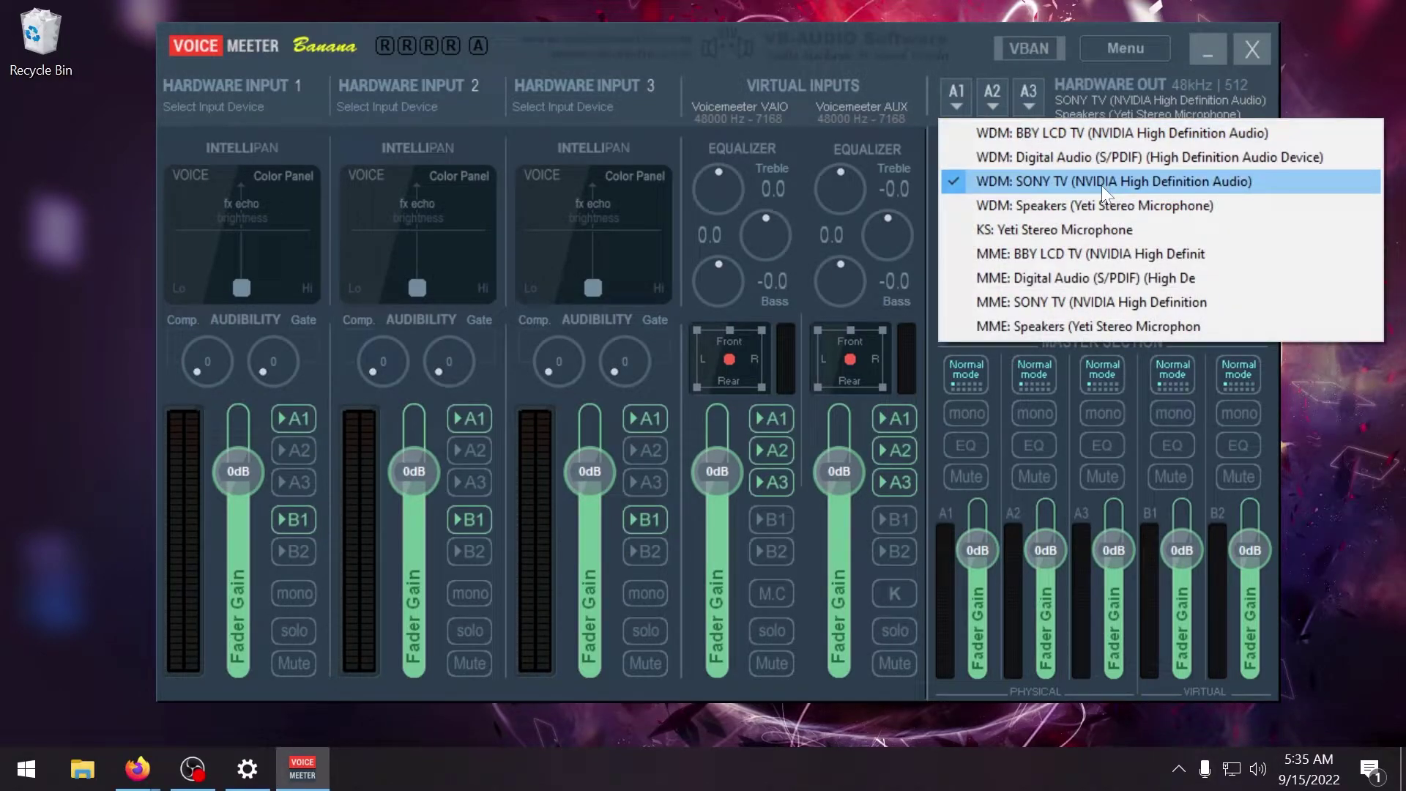
{"action": "left_click", "coordinate": [959, 103]}
{"action": "left_click", "coordinate": [959, 103]}
{"action": "left_click", "coordinate": [1115, 85]}
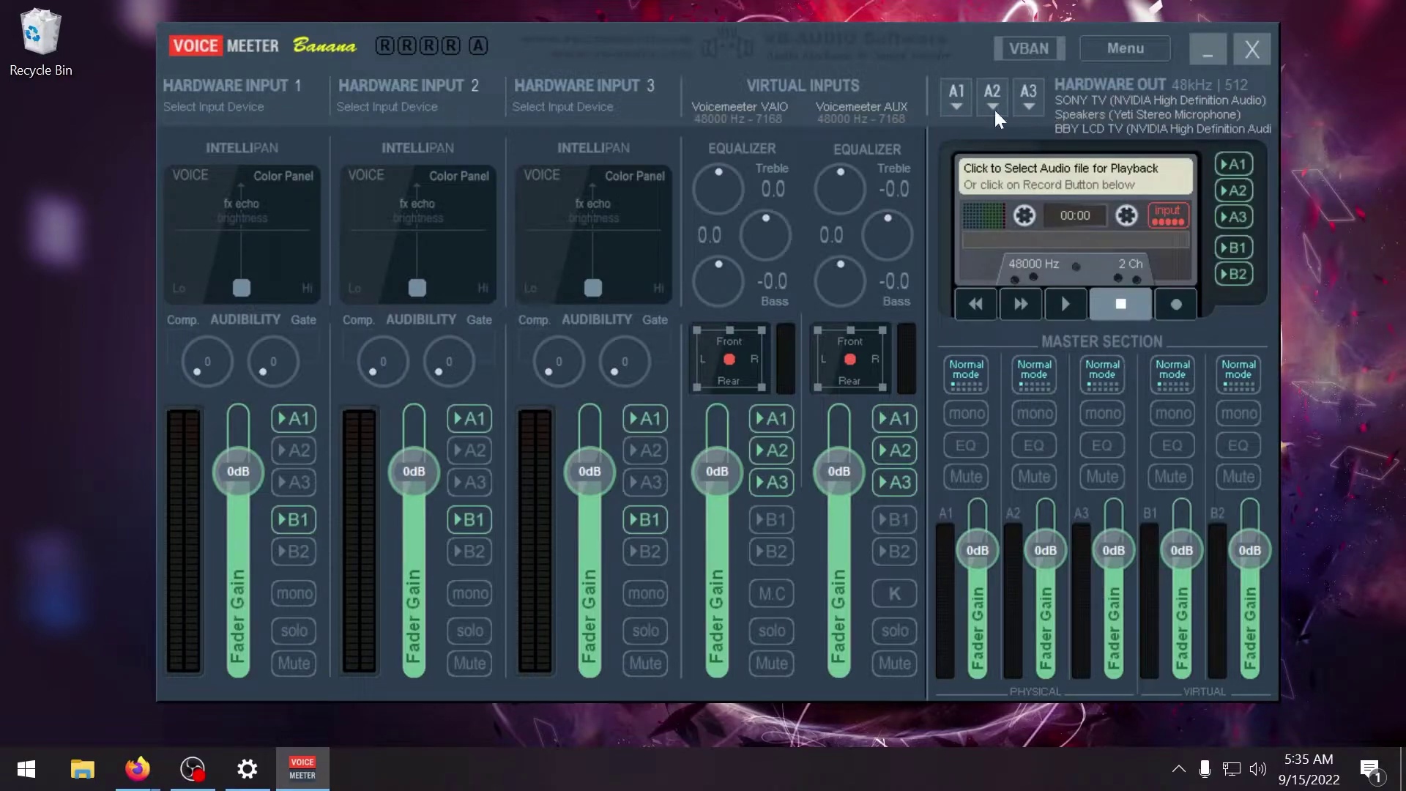
{"action": "left_click", "coordinate": [953, 107]}
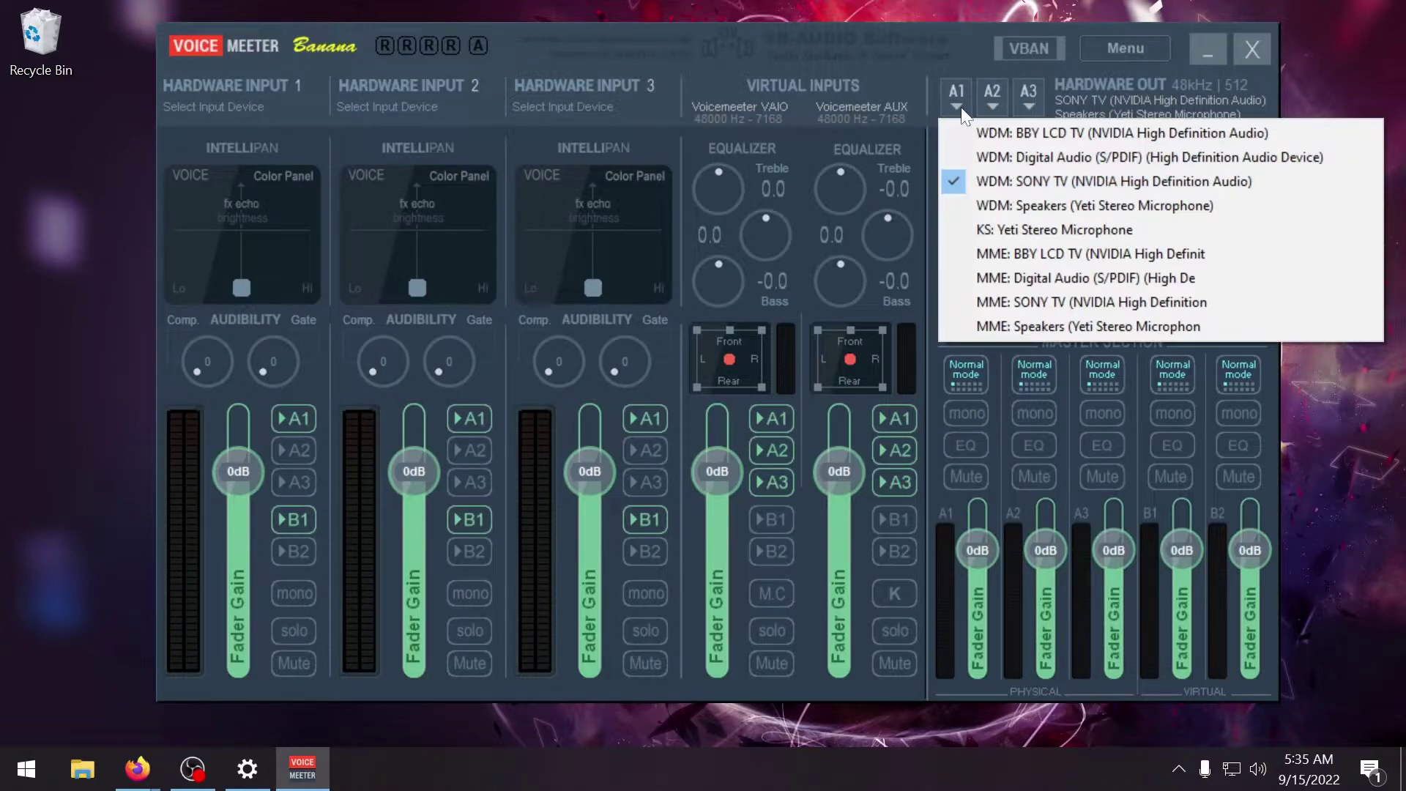
{"action": "left_click", "coordinate": [977, 188]}
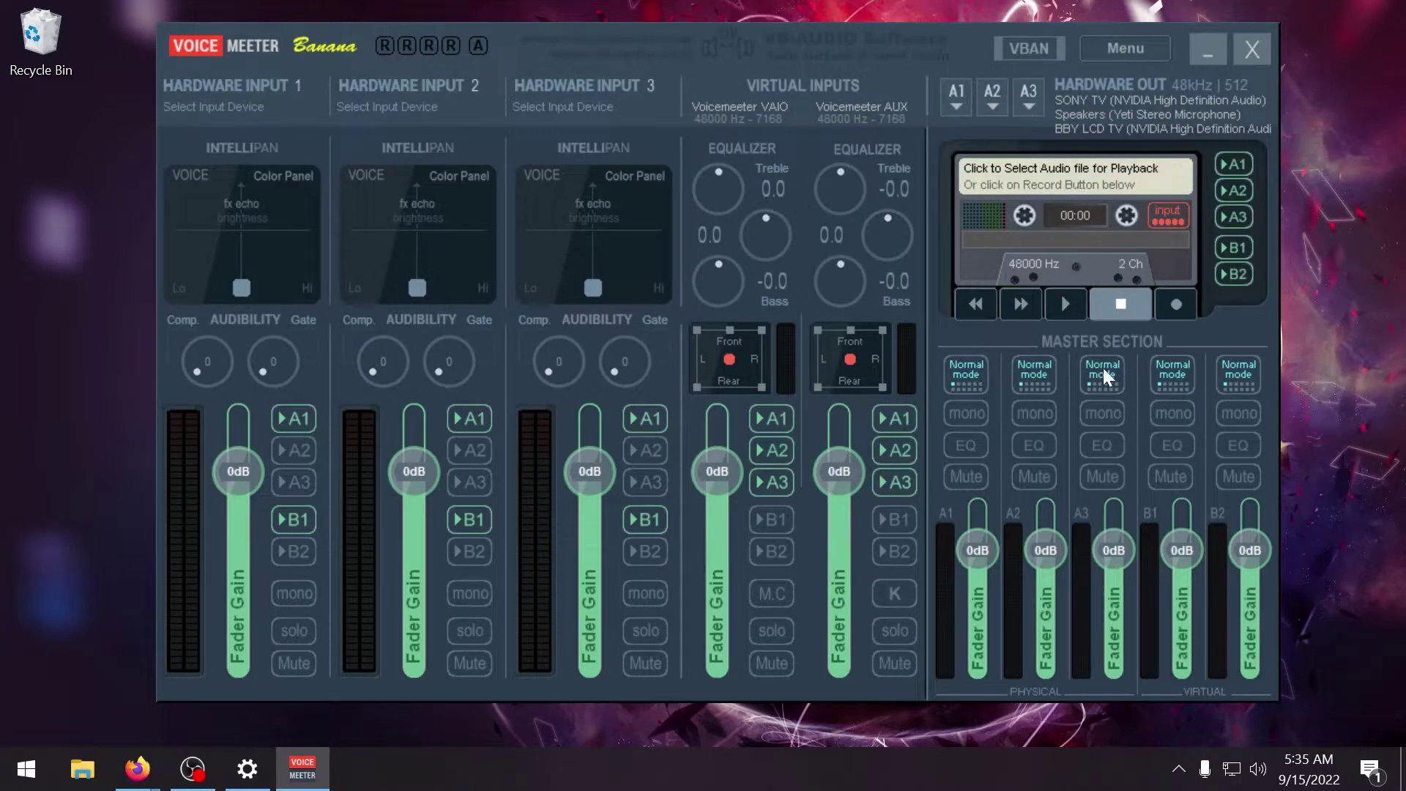
Check the VoiceMeeter Input system volume, then enable A1 on the Voicemeeter VAIO strip.
{"action": "left_click", "coordinate": [1258, 775]}
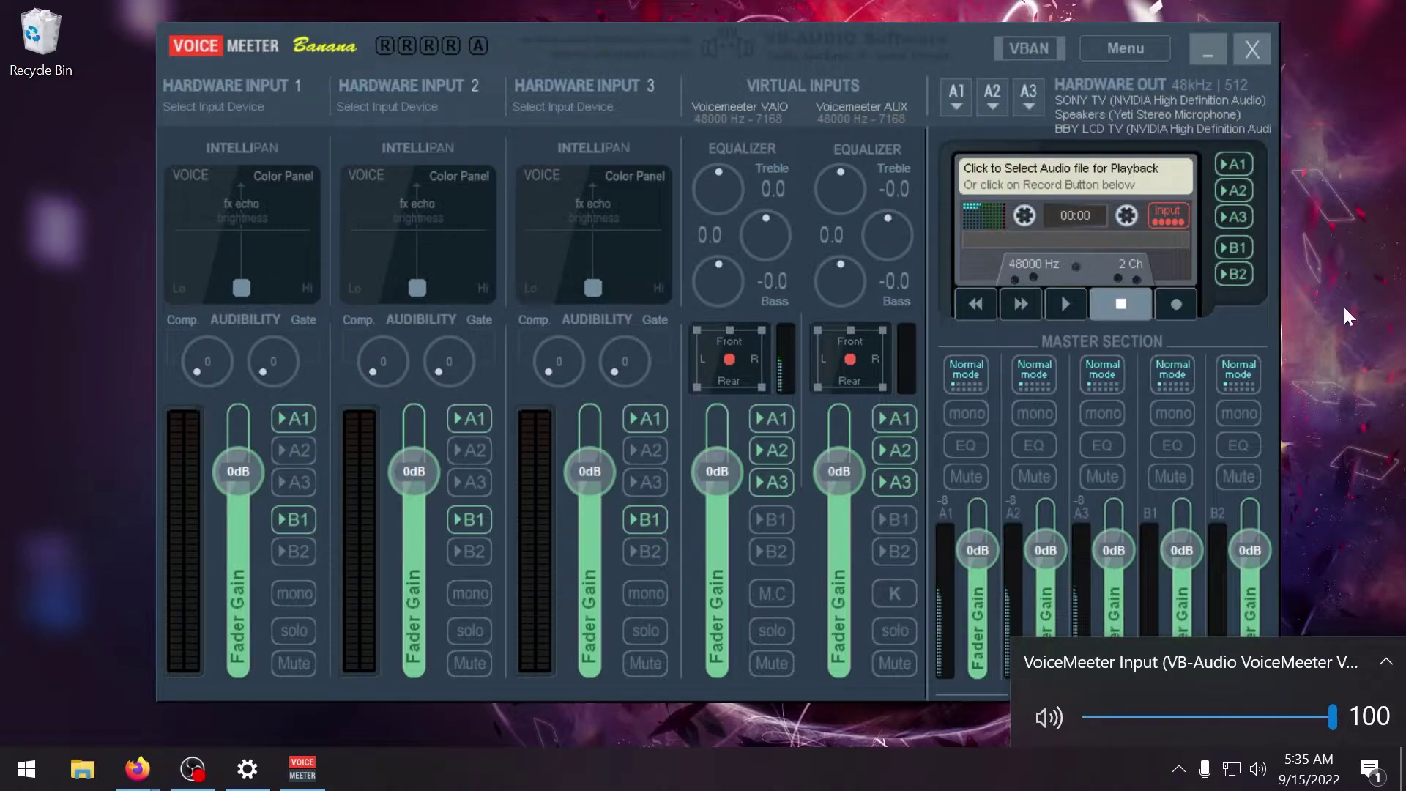
{"action": "left_click", "coordinate": [1382, 357]}
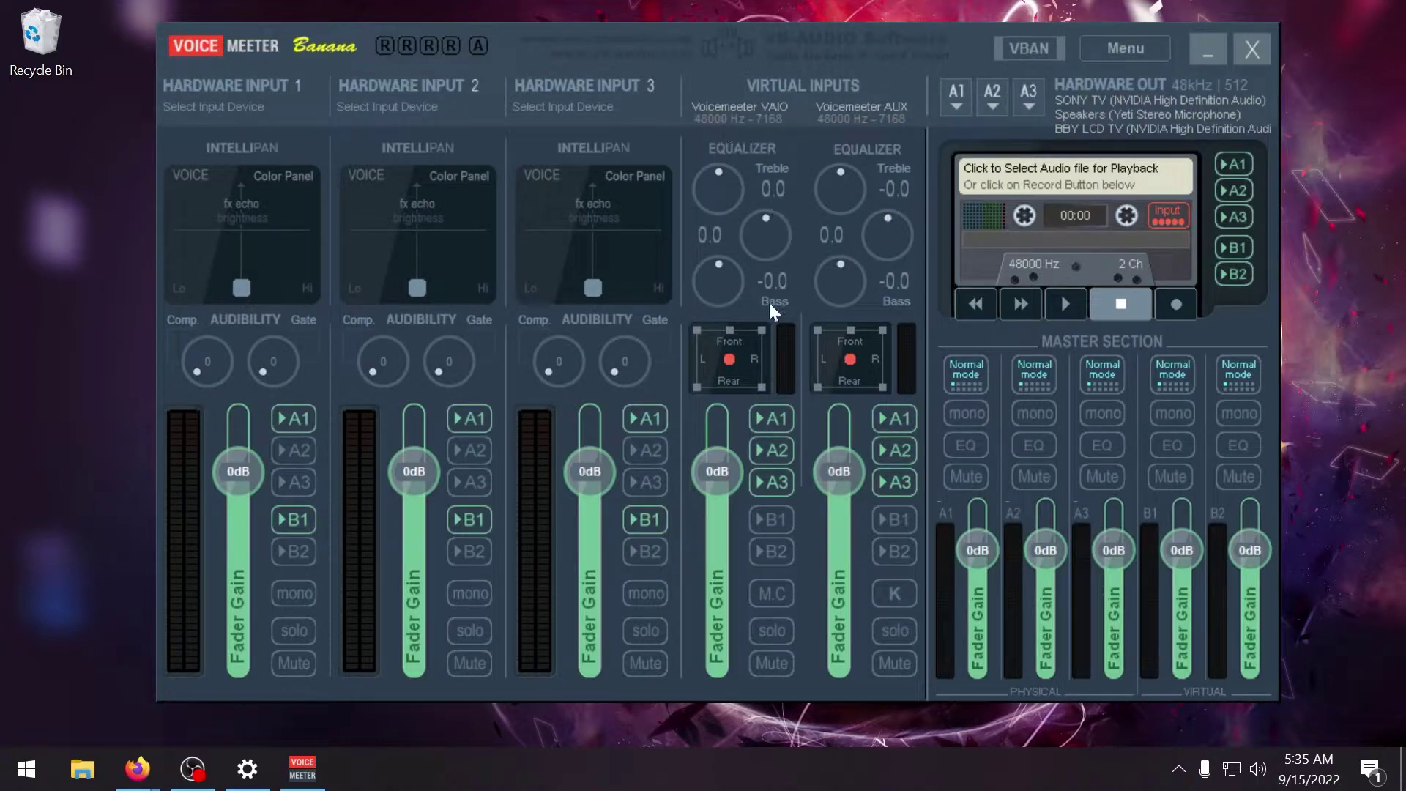
{"action": "left_click", "coordinate": [781, 421]}
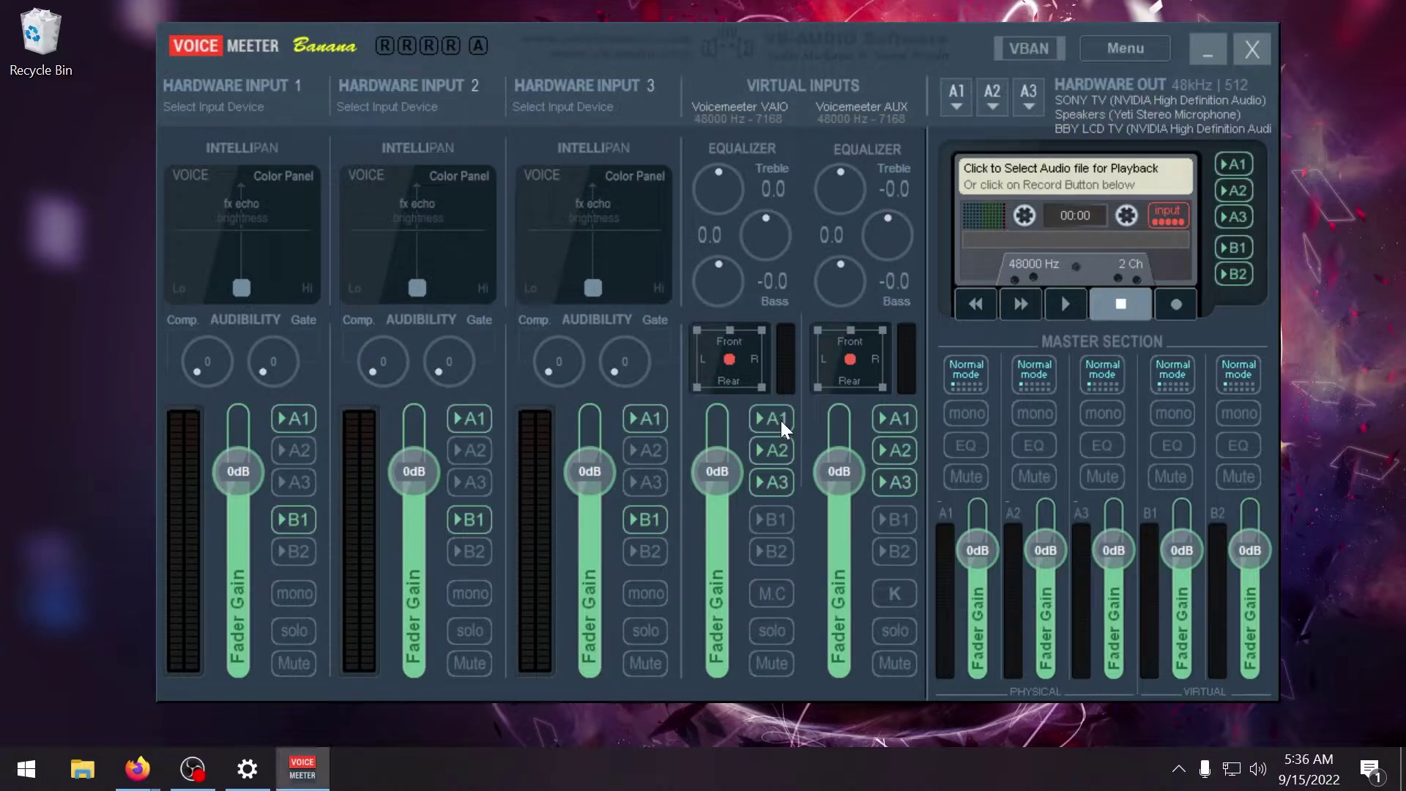
Show the A2 hardware output device list with Speakers (Yeti Stereo Microphone) checked.
{"action": "left_click", "coordinate": [997, 104]}
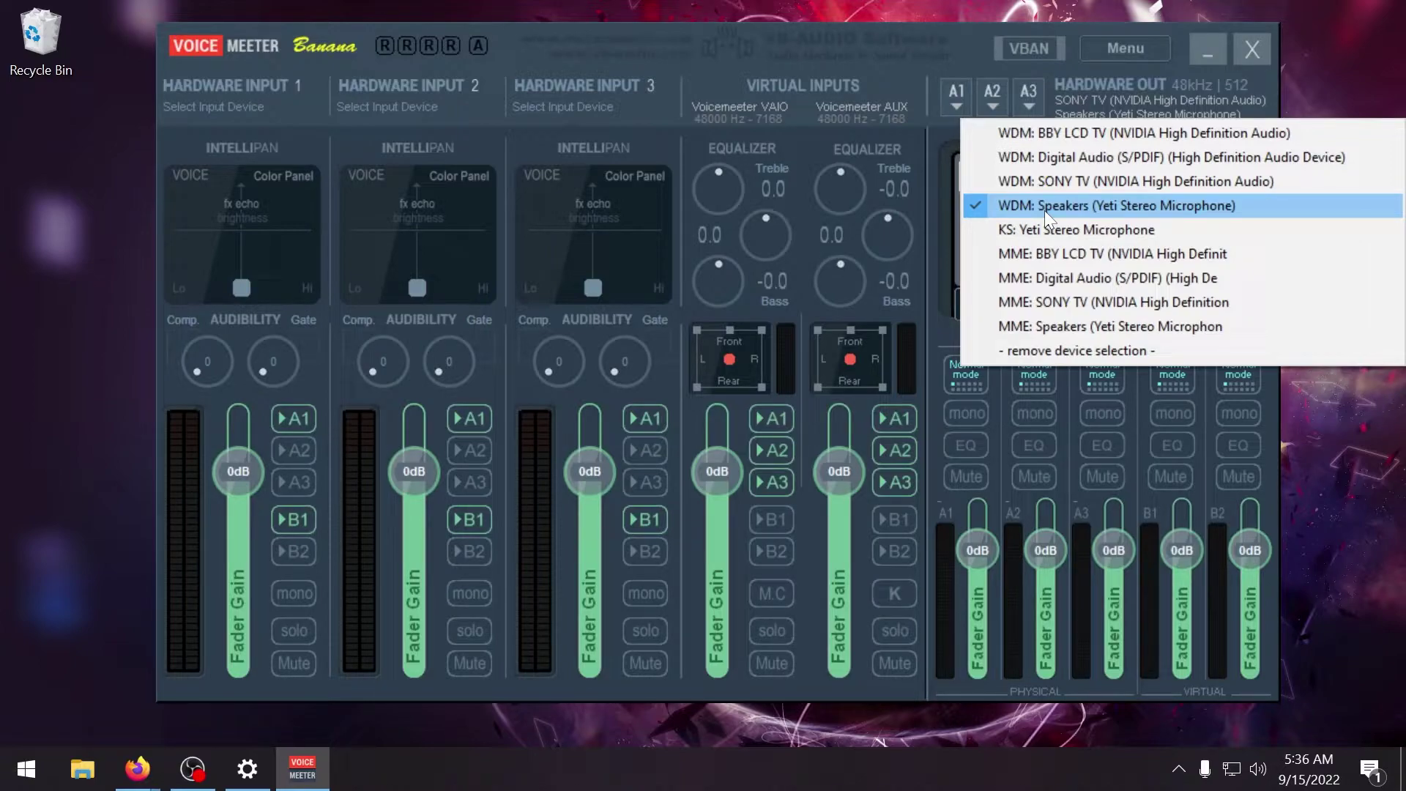
{"action": "left_click", "coordinate": [951, 135]}
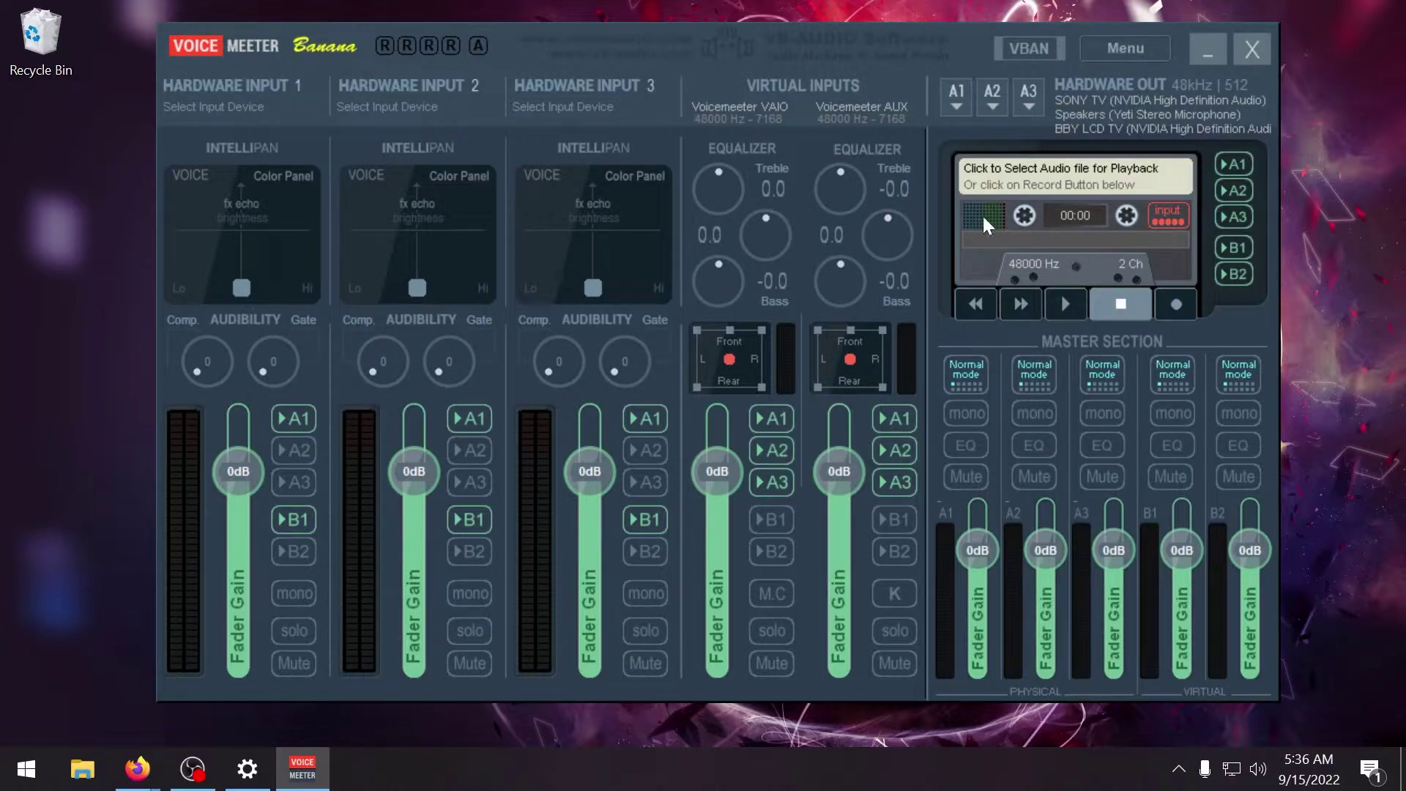
{"action": "left_click", "coordinate": [990, 103]}
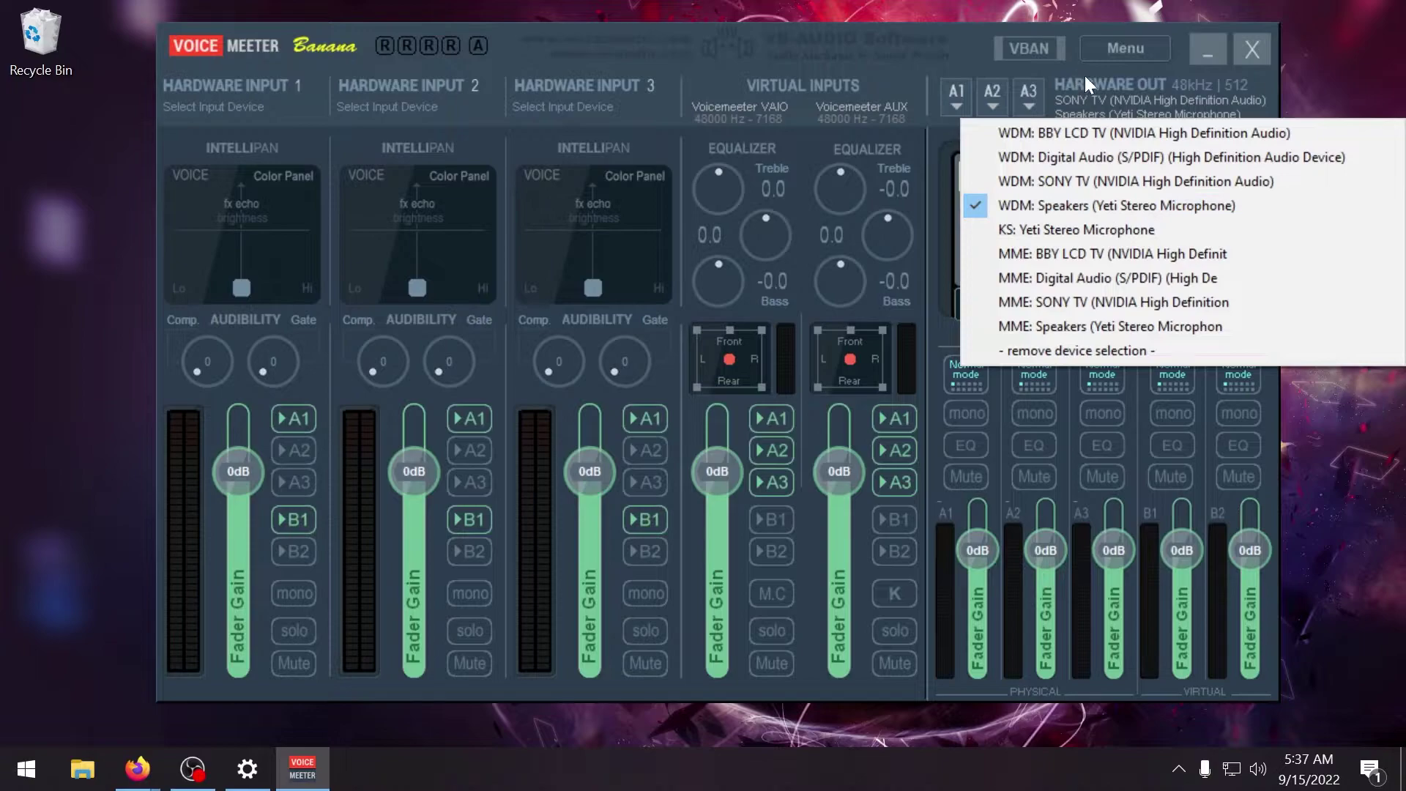
Close the A2 list and confirm output A3 stays on WDM: BBY LCD TV.
{"action": "left_click", "coordinate": [1071, 89]}
{"action": "left_click", "coordinate": [1027, 107]}
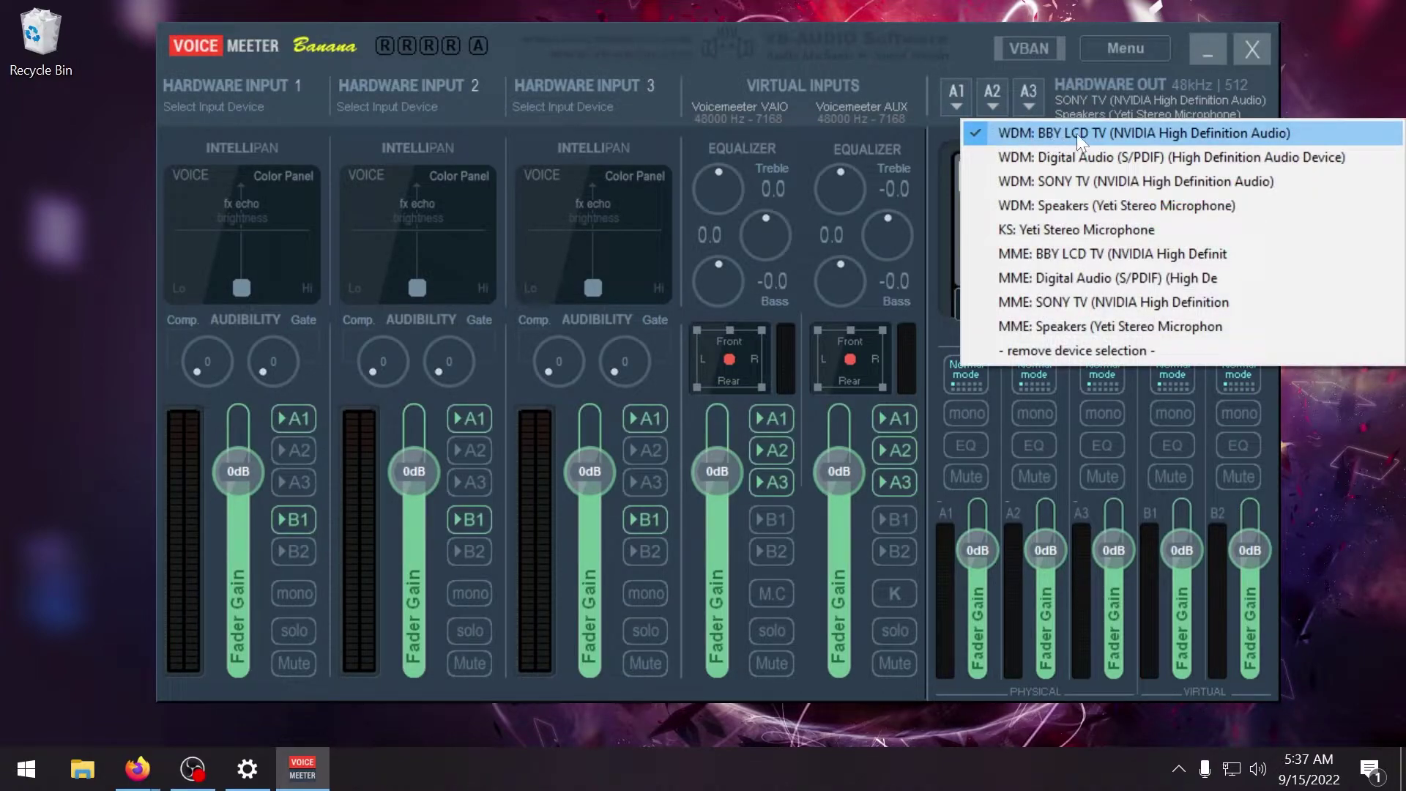
{"action": "left_click", "coordinate": [1125, 96]}
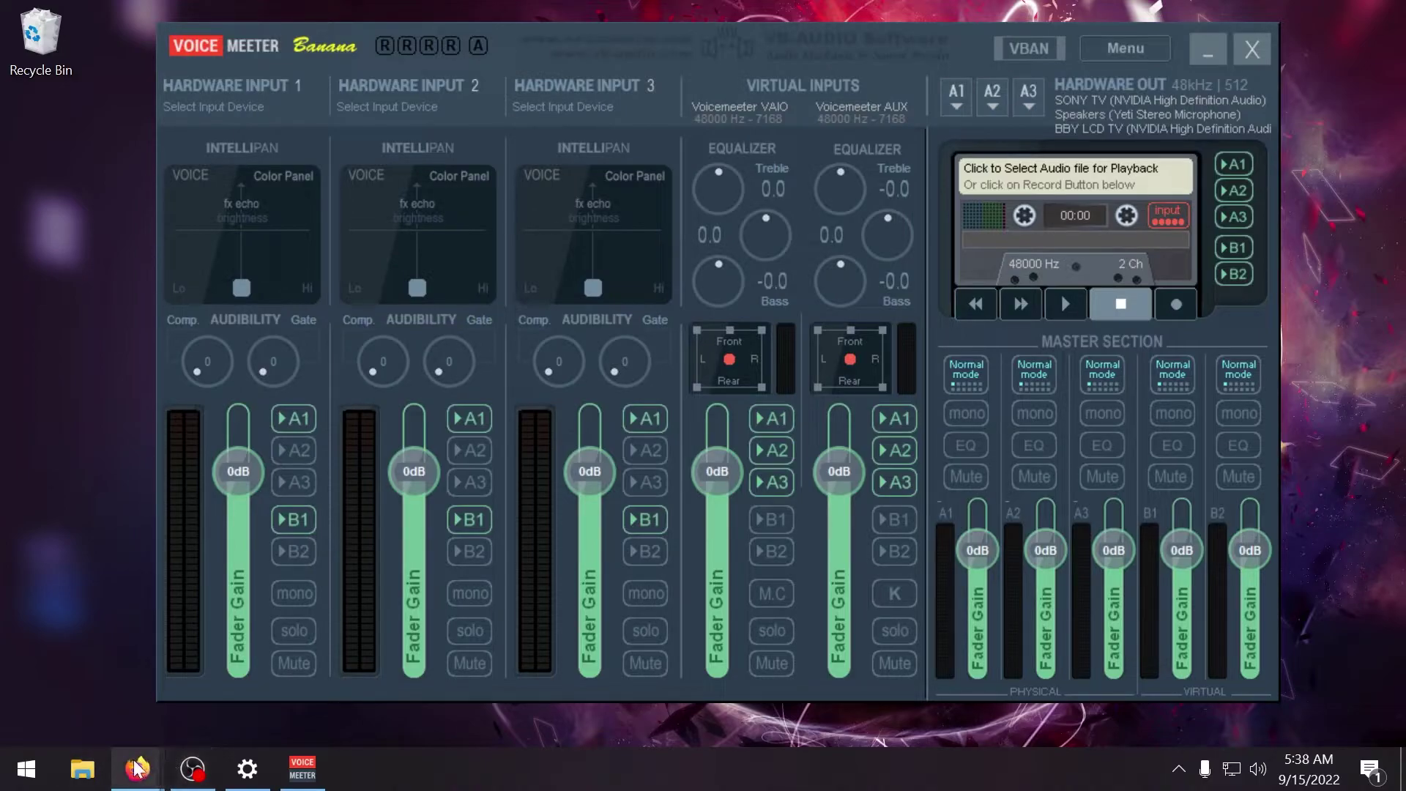
Switch to Firefox's BearCozy Caribbean Morning YouTube tab, then over to Spotify with 'Seeking Sunrise' loaded.
{"action": "mouse_move", "coordinate": [136, 767]}
{"action": "left_click", "coordinate": [118, 681]}
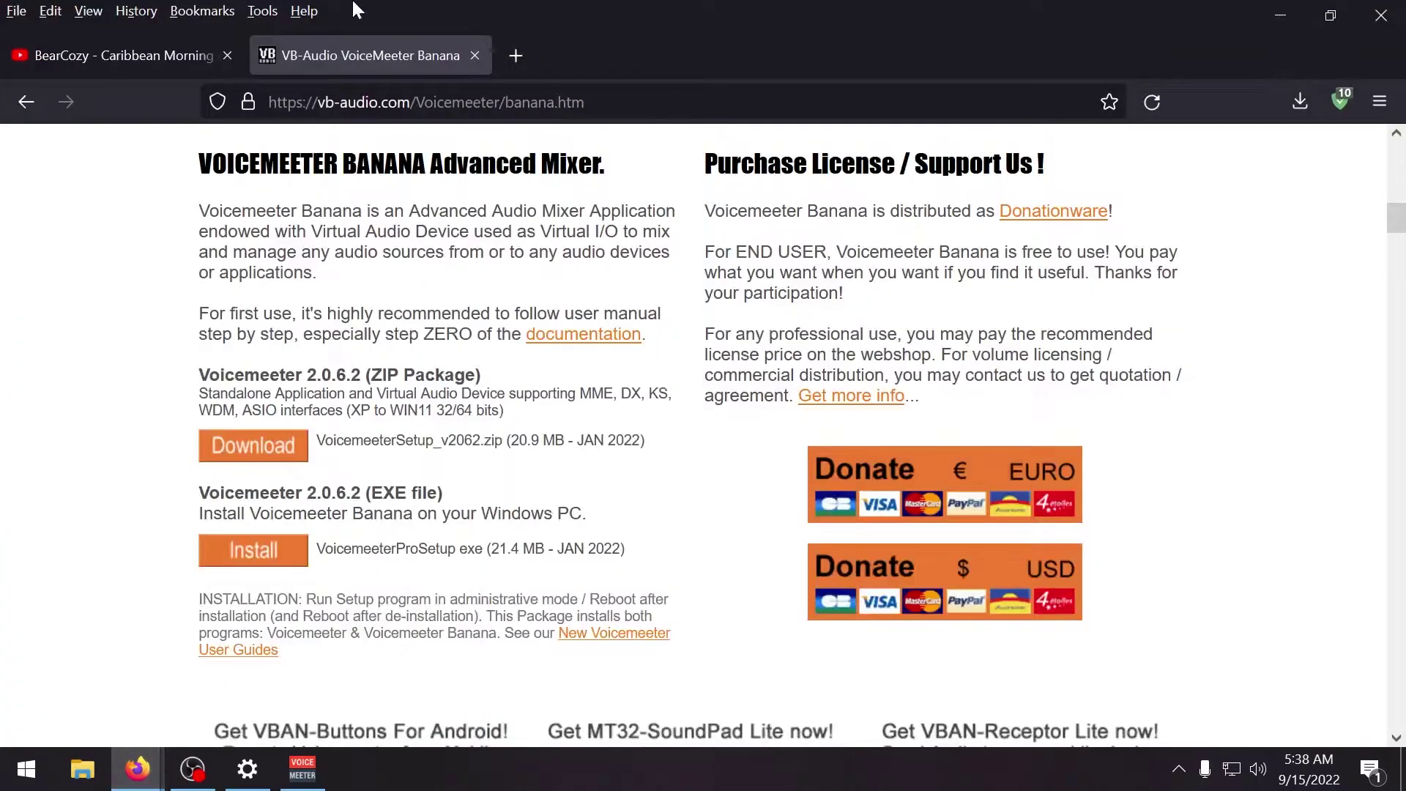
{"action": "left_click", "coordinate": [147, 48]}
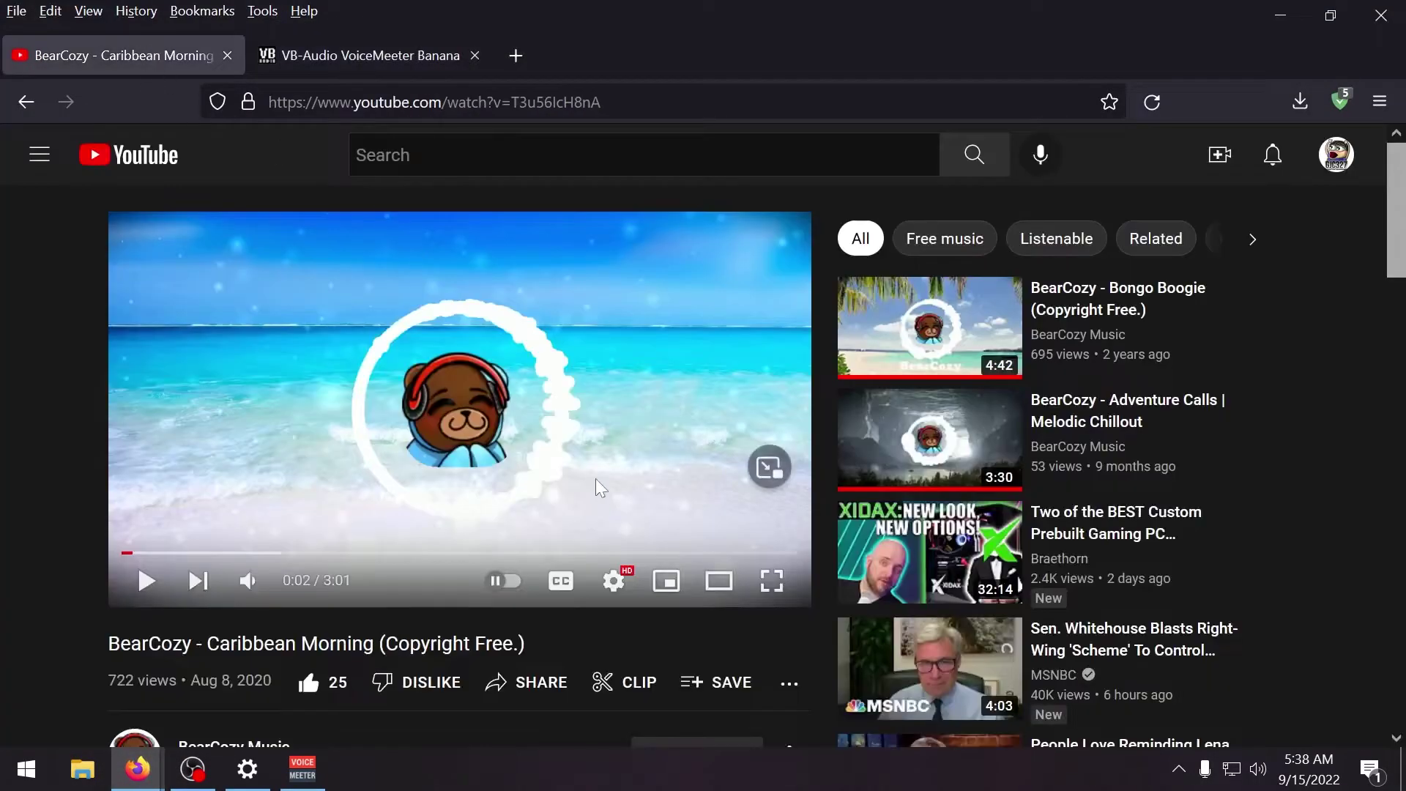
{"action": "left_click", "coordinate": [18, 784]}
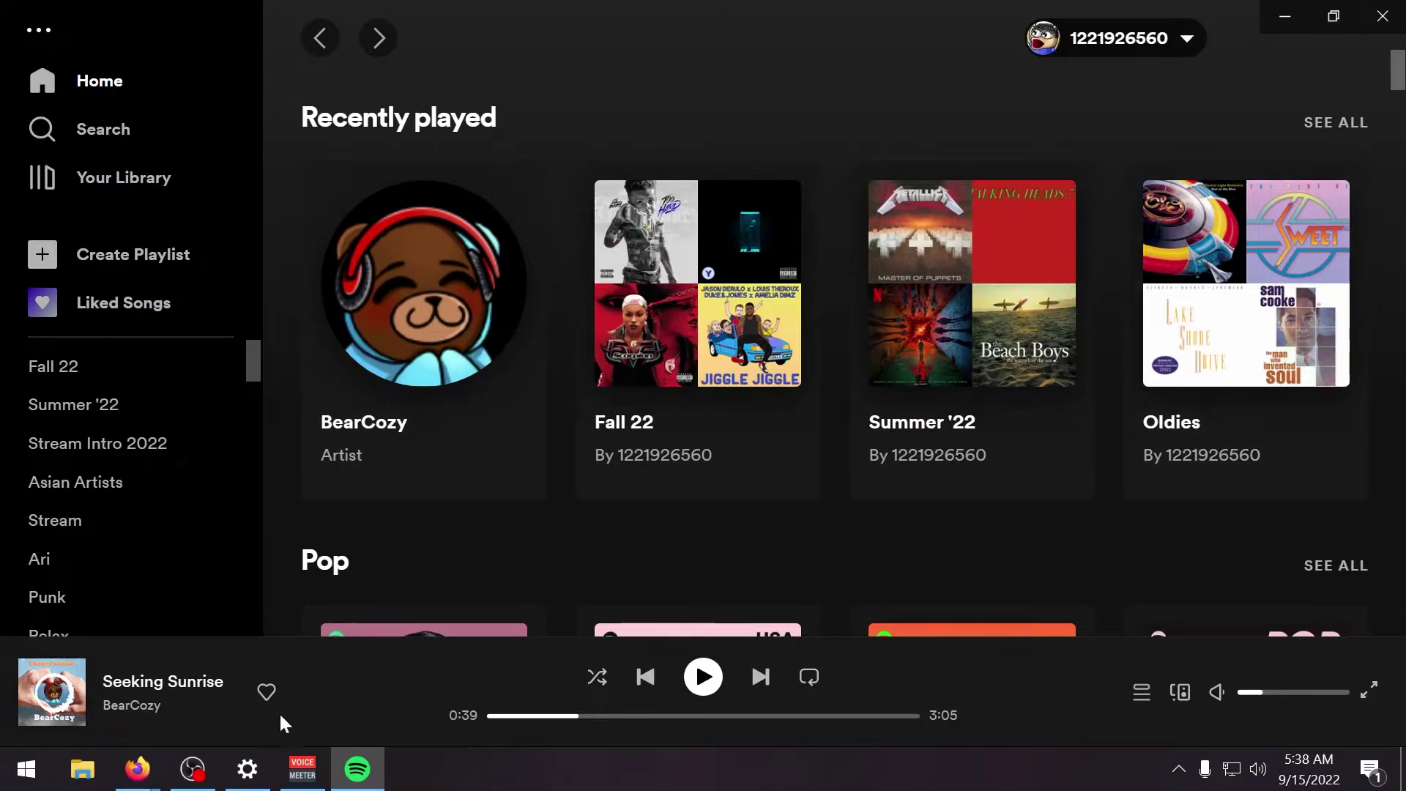
Bring Sound settings back up with output on VoiceMeeter Input at 100 and scroll toward advanced options.
{"action": "left_click", "coordinate": [247, 770]}
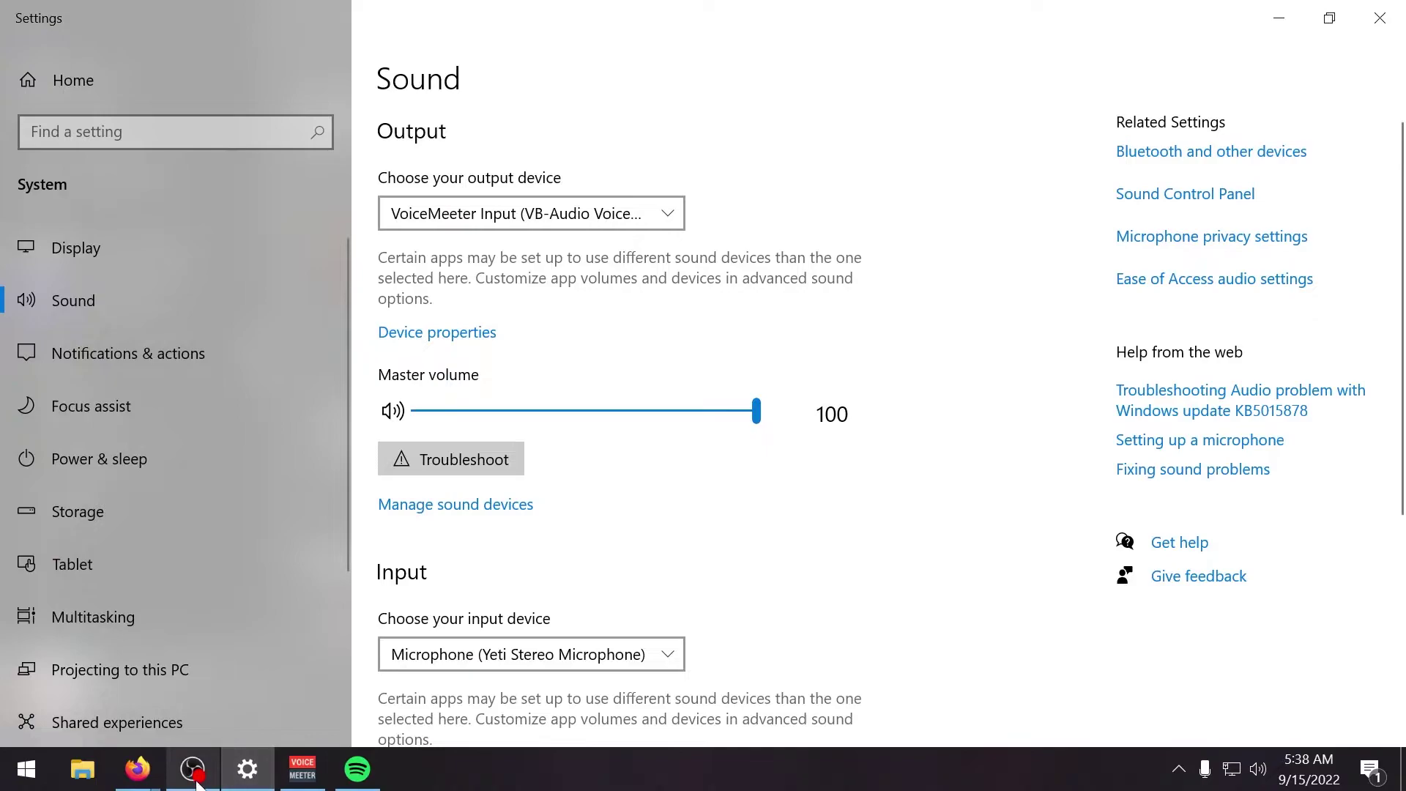
{"action": "mouse_move", "coordinate": [129, 784]}
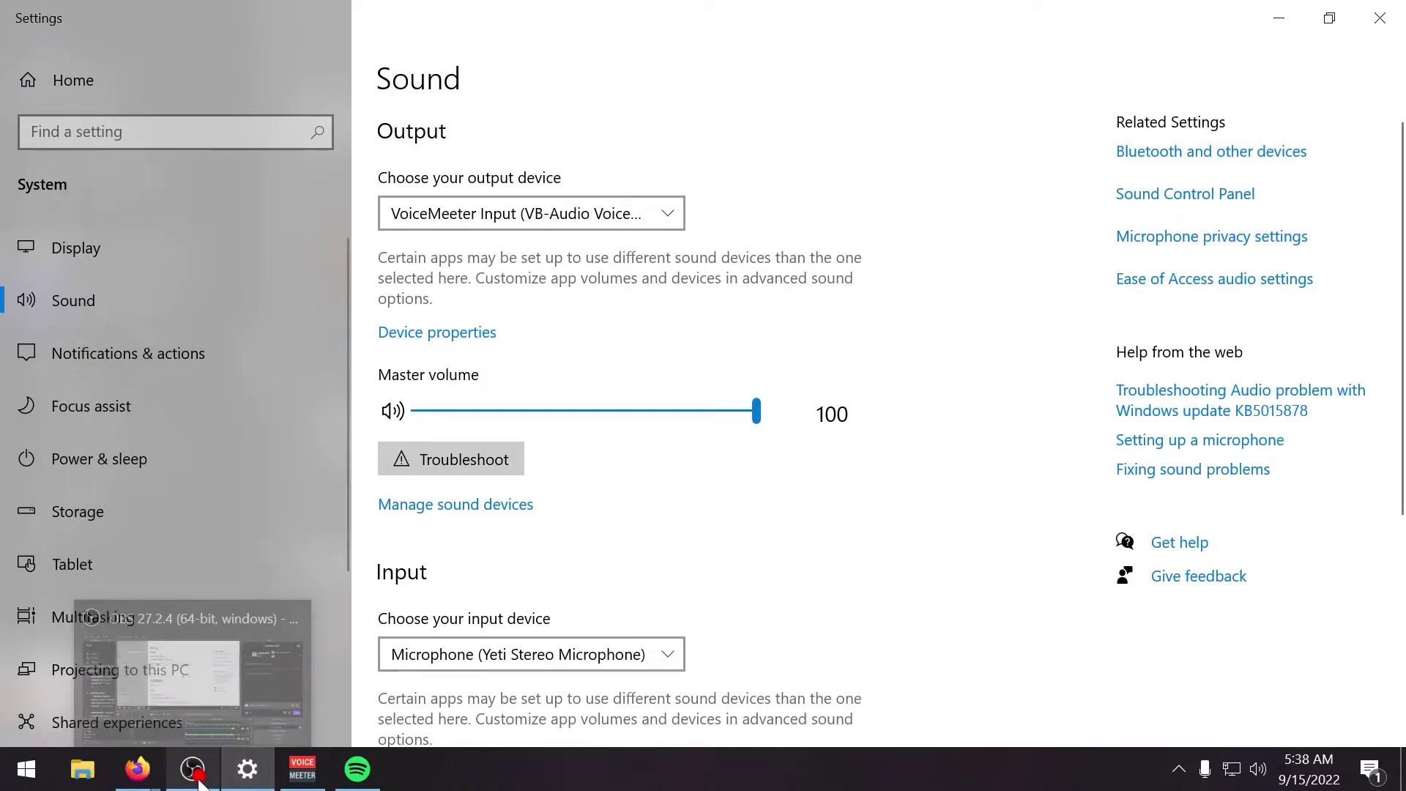
{"action": "left_click", "coordinate": [616, 758]}
{"action": "left_click", "coordinate": [27, 769]}
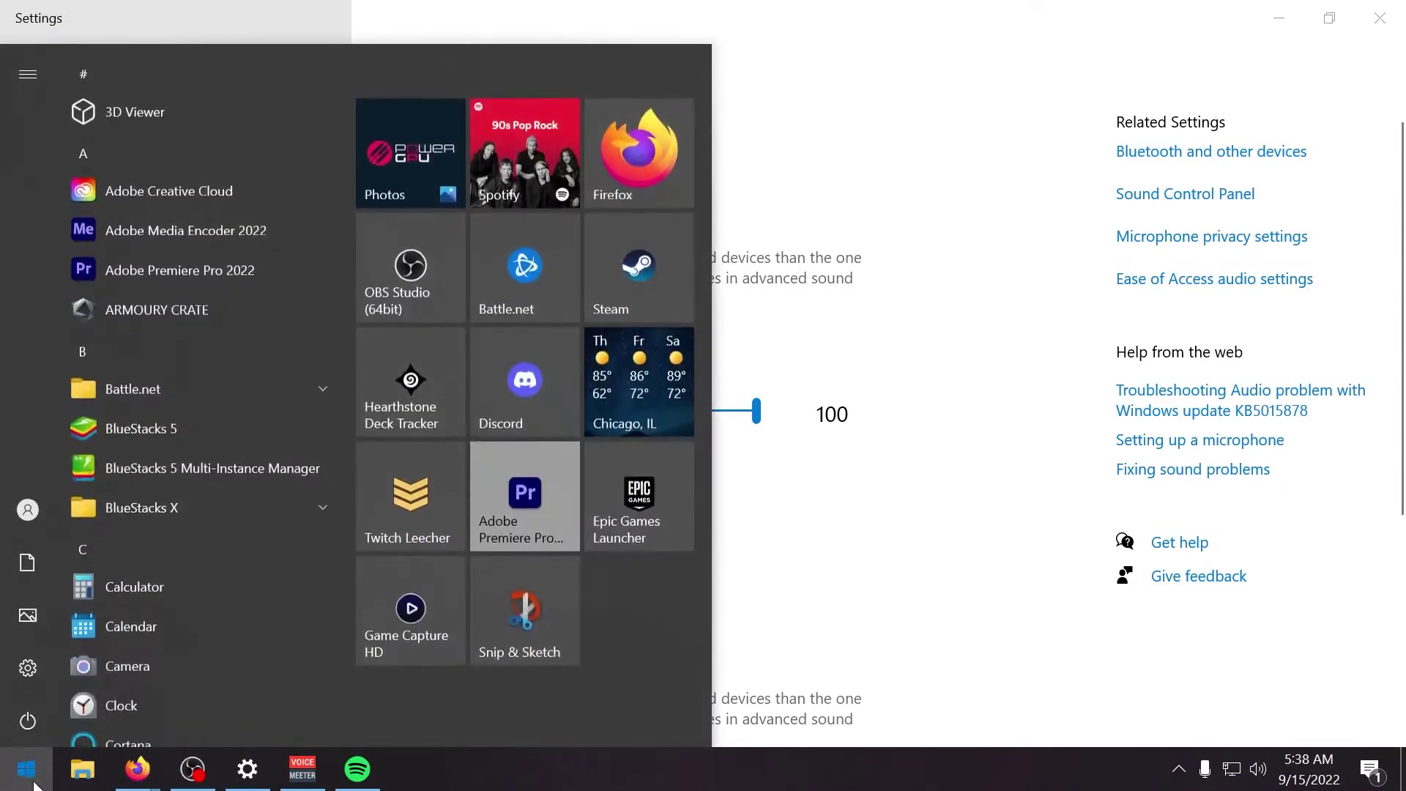
{"action": "left_click", "coordinate": [26, 769]}
{"action": "right_click", "coordinate": [1258, 769]}
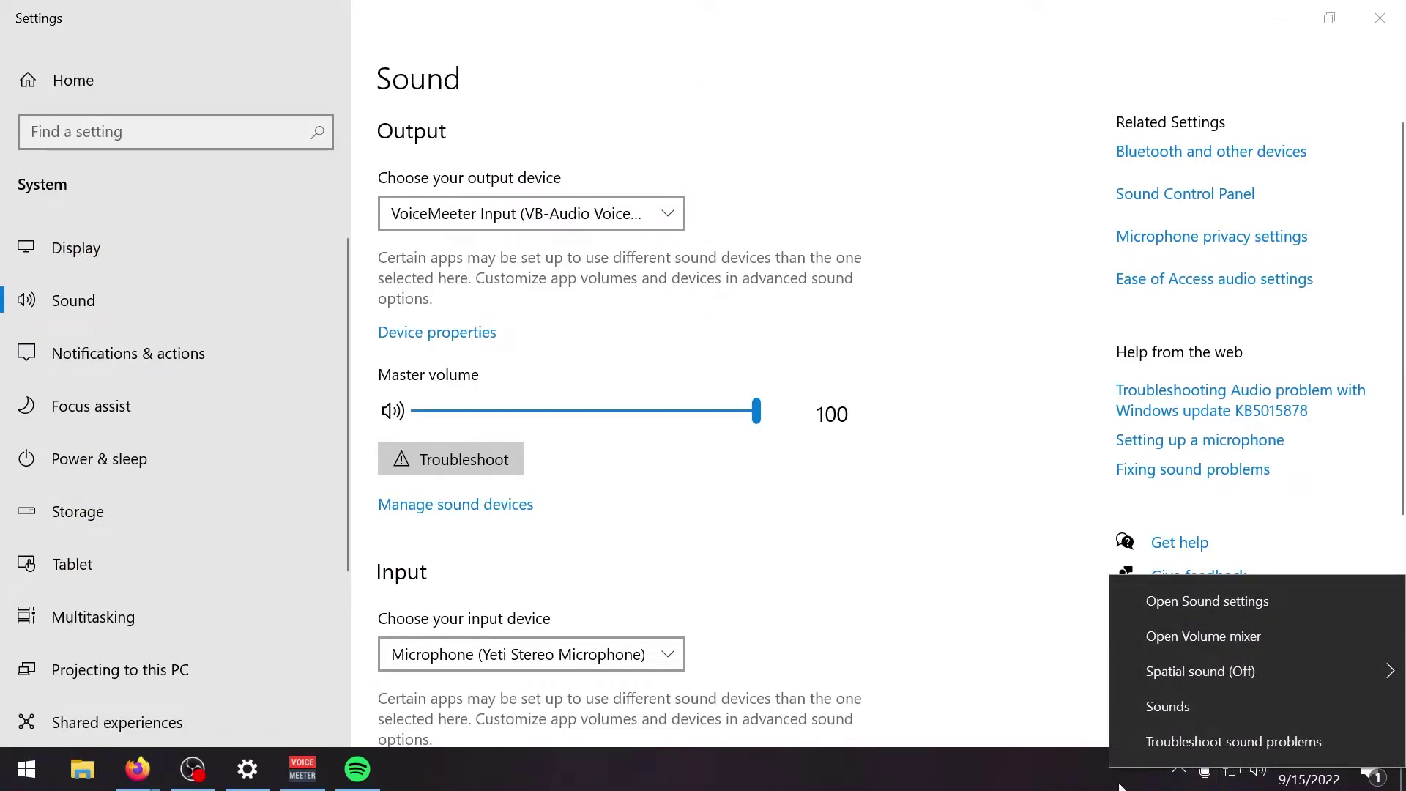
{"action": "key", "text": "Escape"}
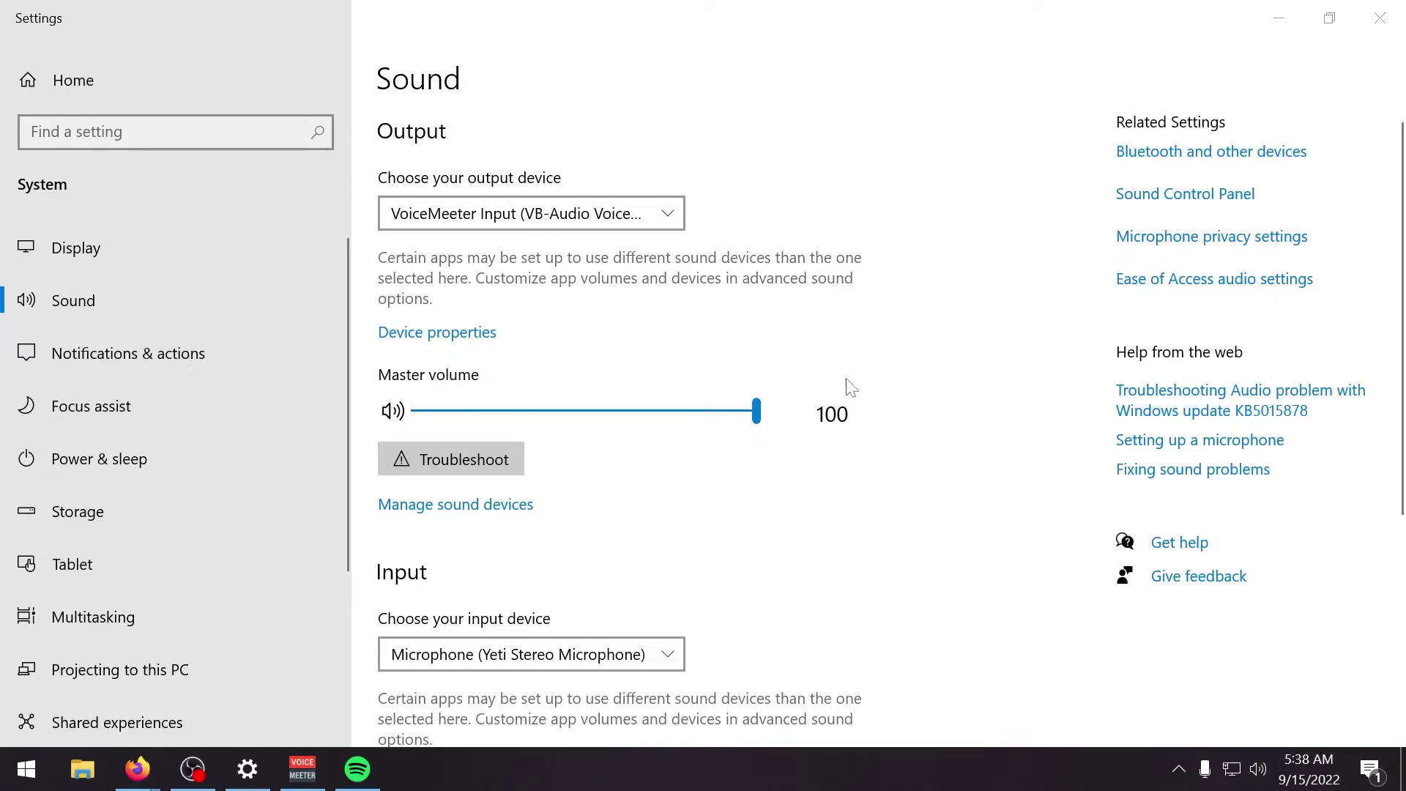
{"action": "scroll", "coordinate": [958, 490], "scroll_direction": "down", "scroll_amount": 5}
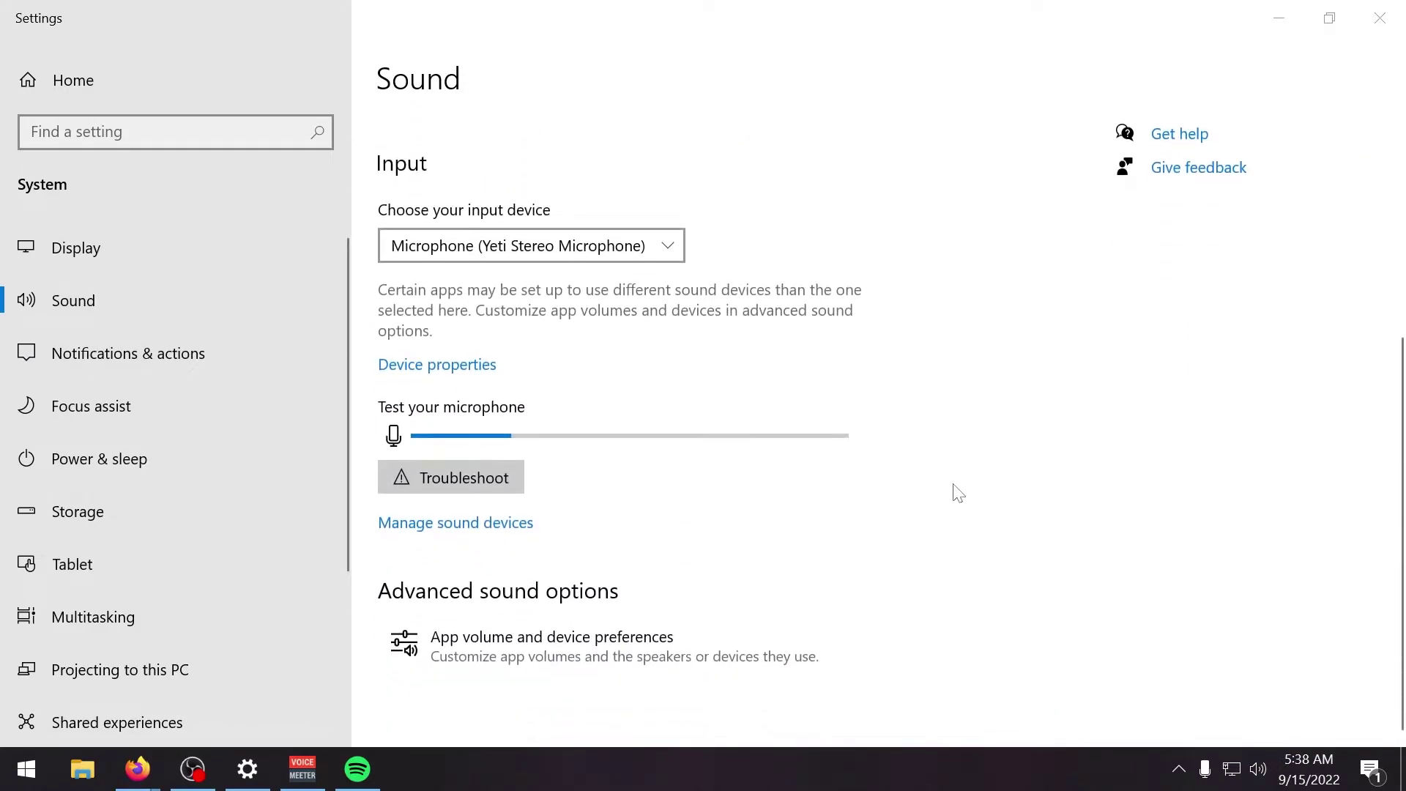
Open App volume and device preferences and scroll through the app list.
{"action": "left_click", "coordinate": [549, 651]}
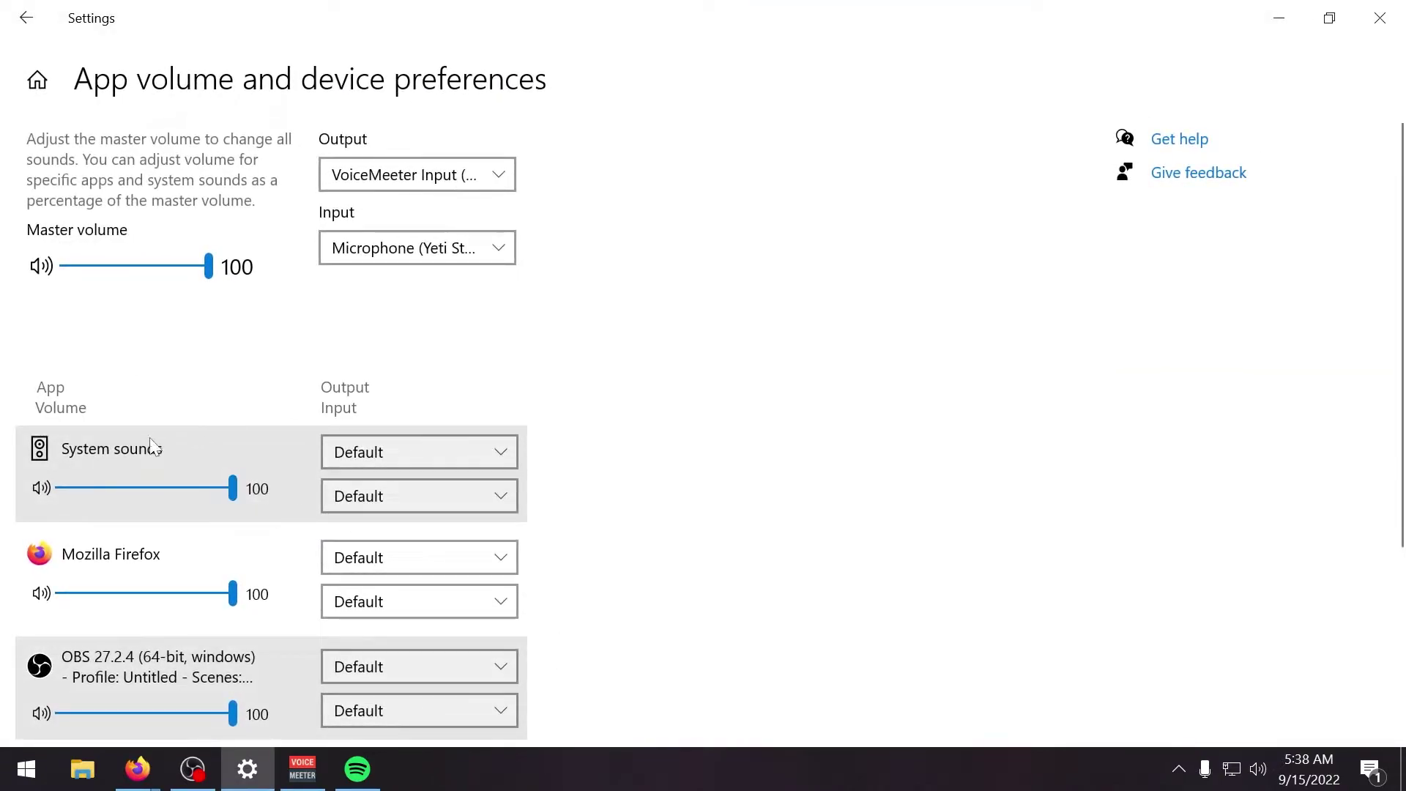
{"action": "scroll", "coordinate": [167, 544], "scroll_direction": "down", "scroll_amount": 3}
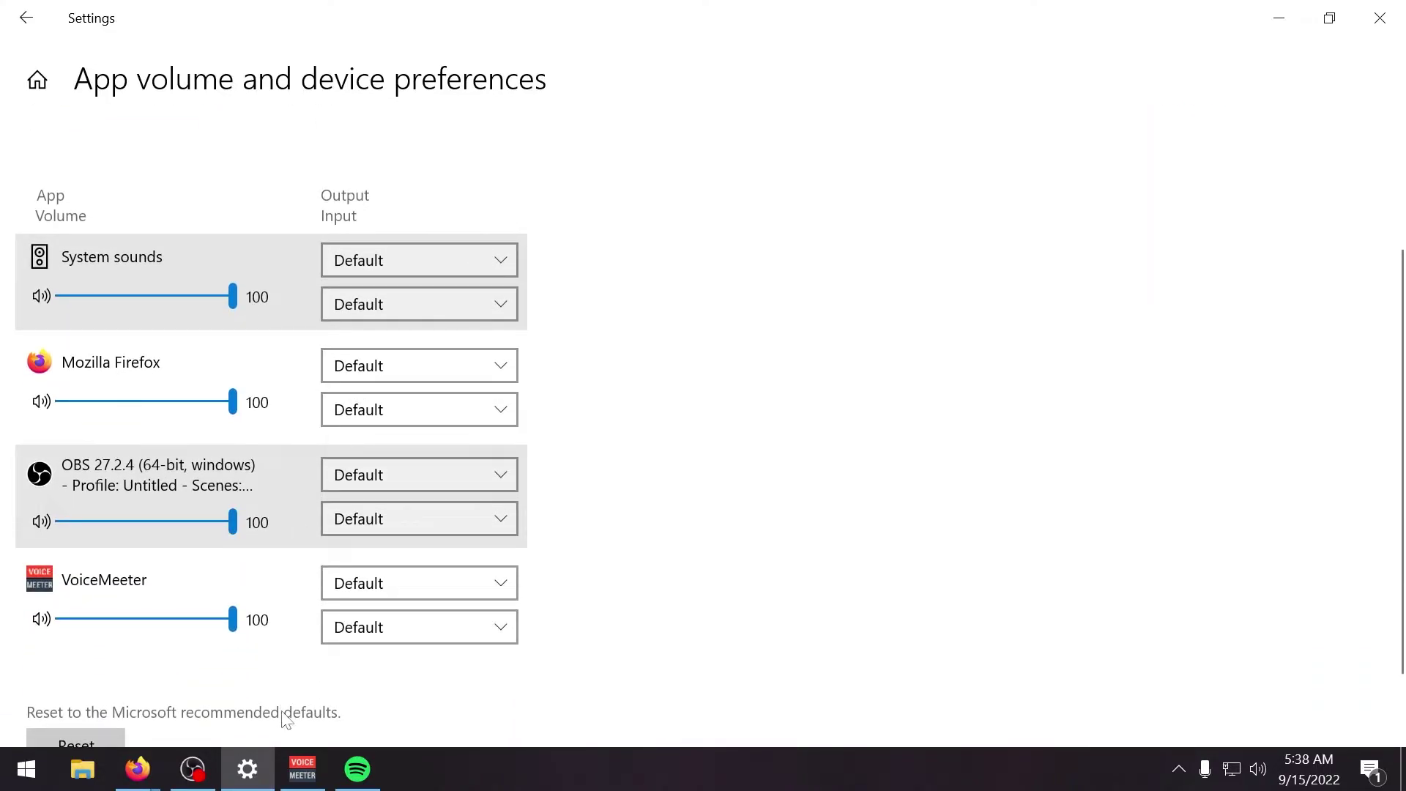
{"action": "left_click", "coordinate": [359, 770]}
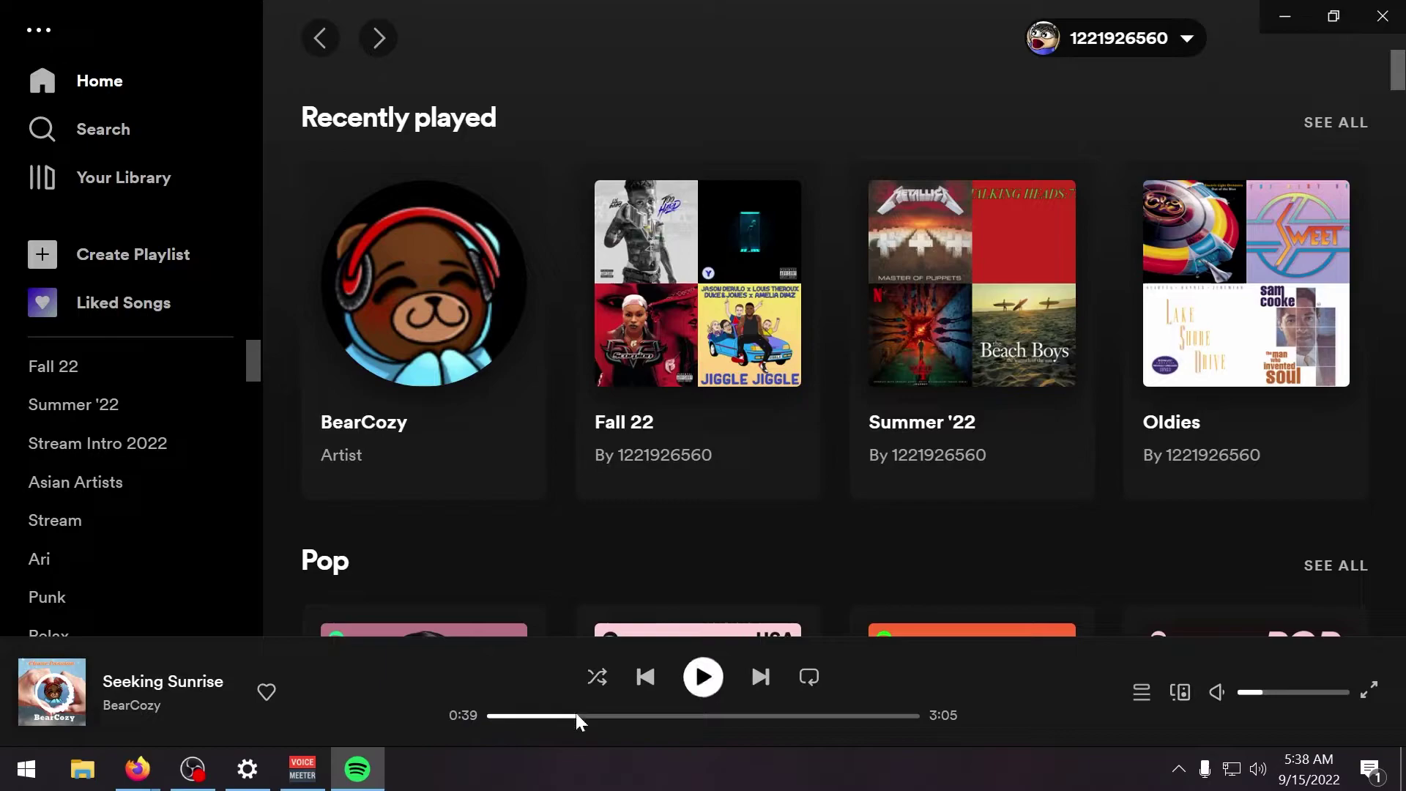
{"action": "left_click", "coordinate": [248, 770]}
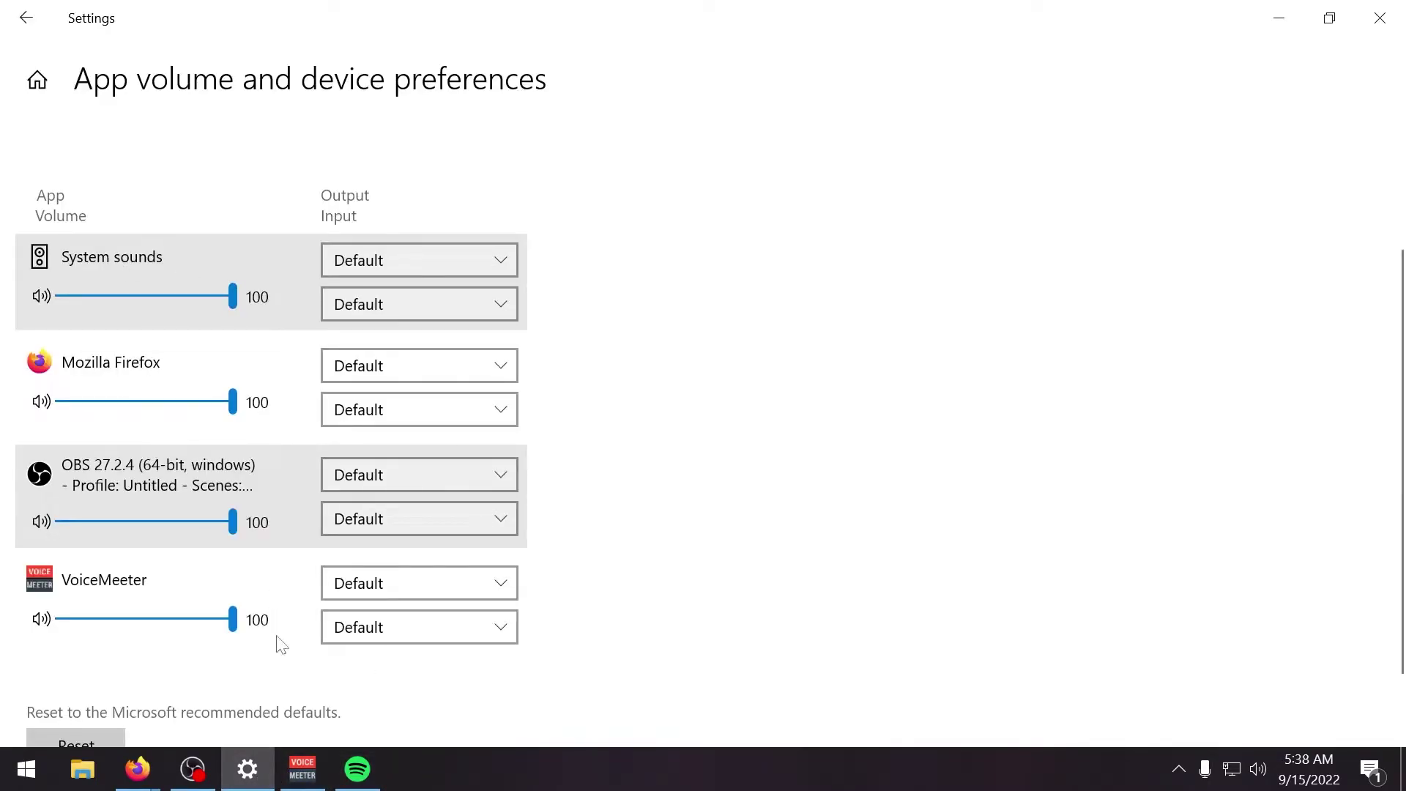
Pause Spotify's Seeking Sunrise, minimize Spotify, and review Firefox, OBS, Spotify and VoiceMeeter at 100.
{"action": "left_click", "coordinate": [358, 769]}
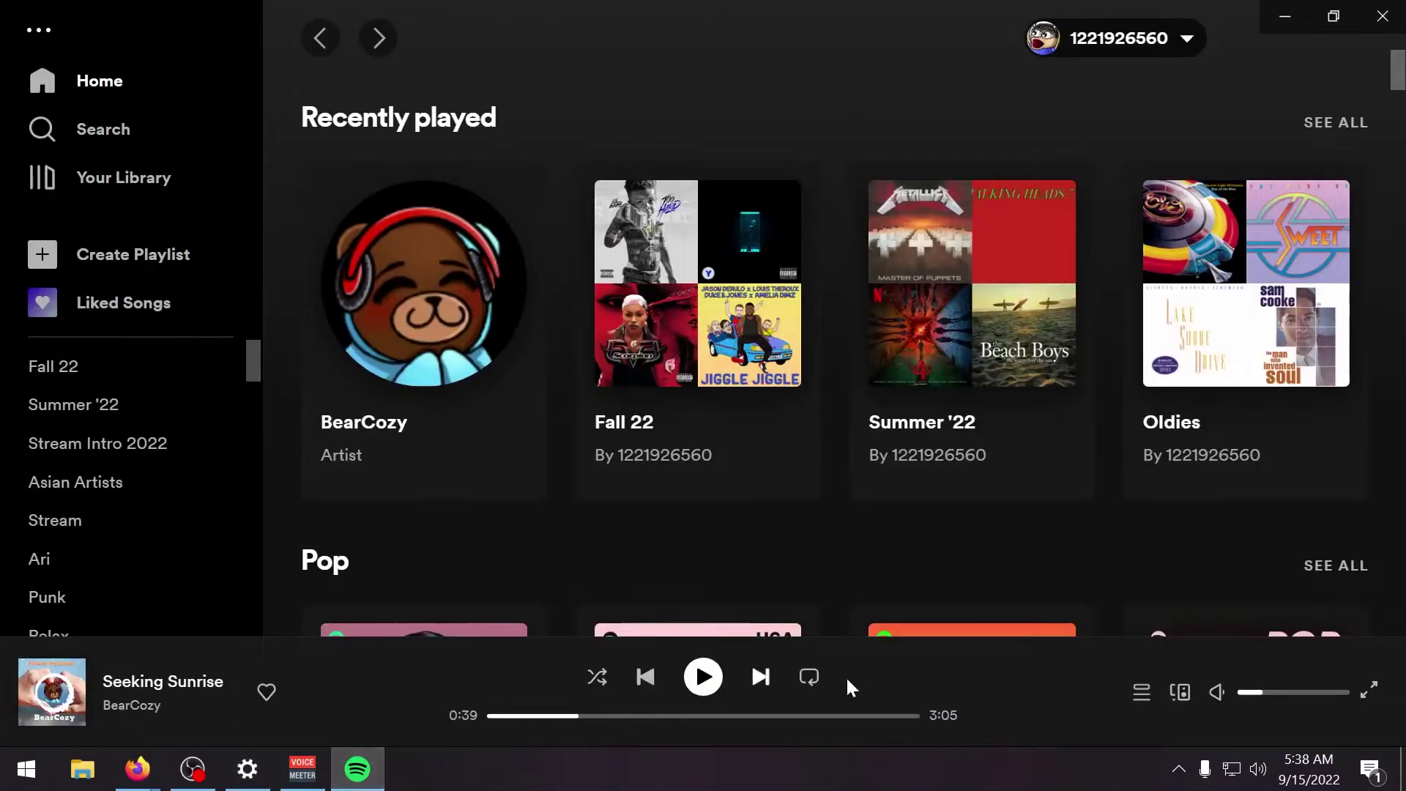
{"action": "left_click", "coordinate": [721, 686]}
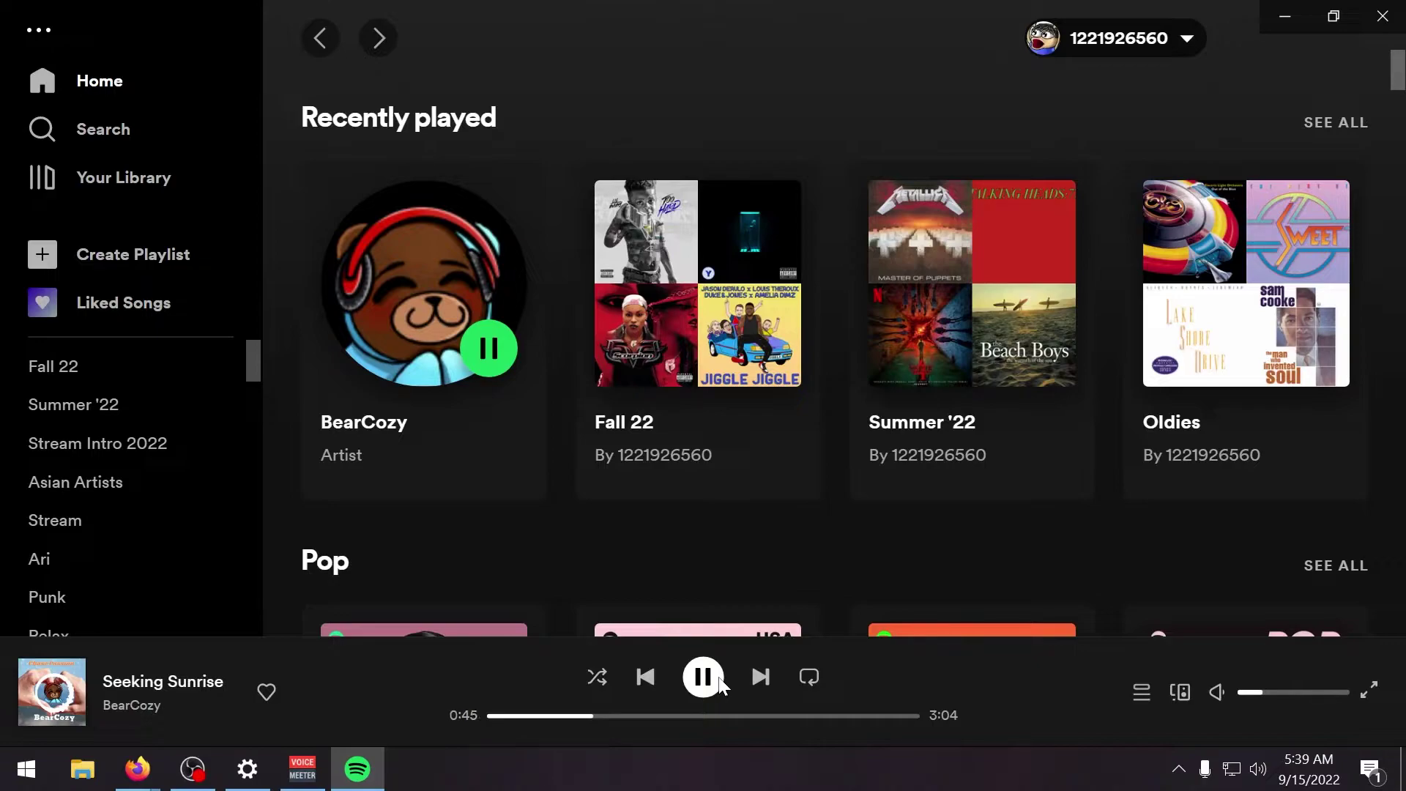
{"action": "left_click", "coordinate": [722, 686]}
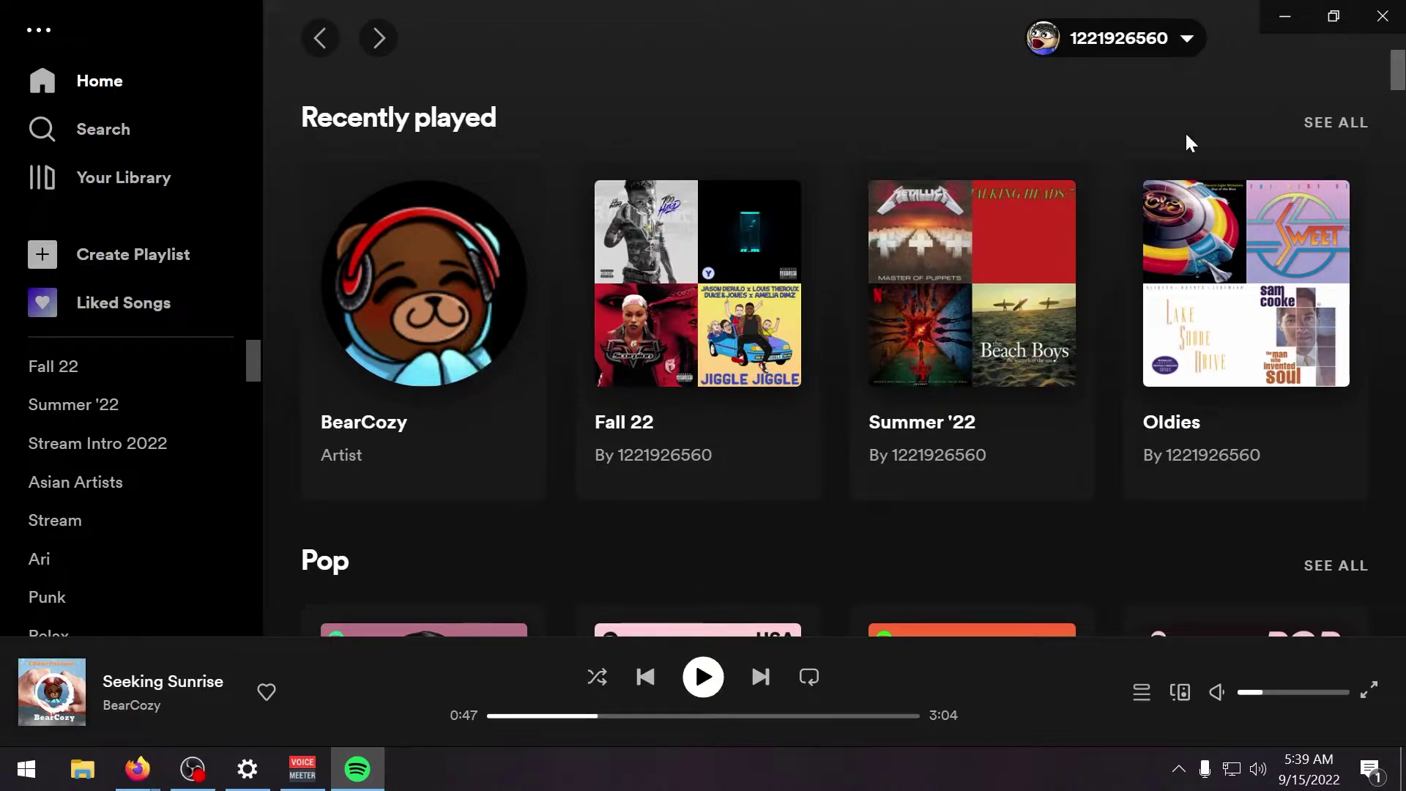
{"action": "left_click", "coordinate": [1284, 18]}
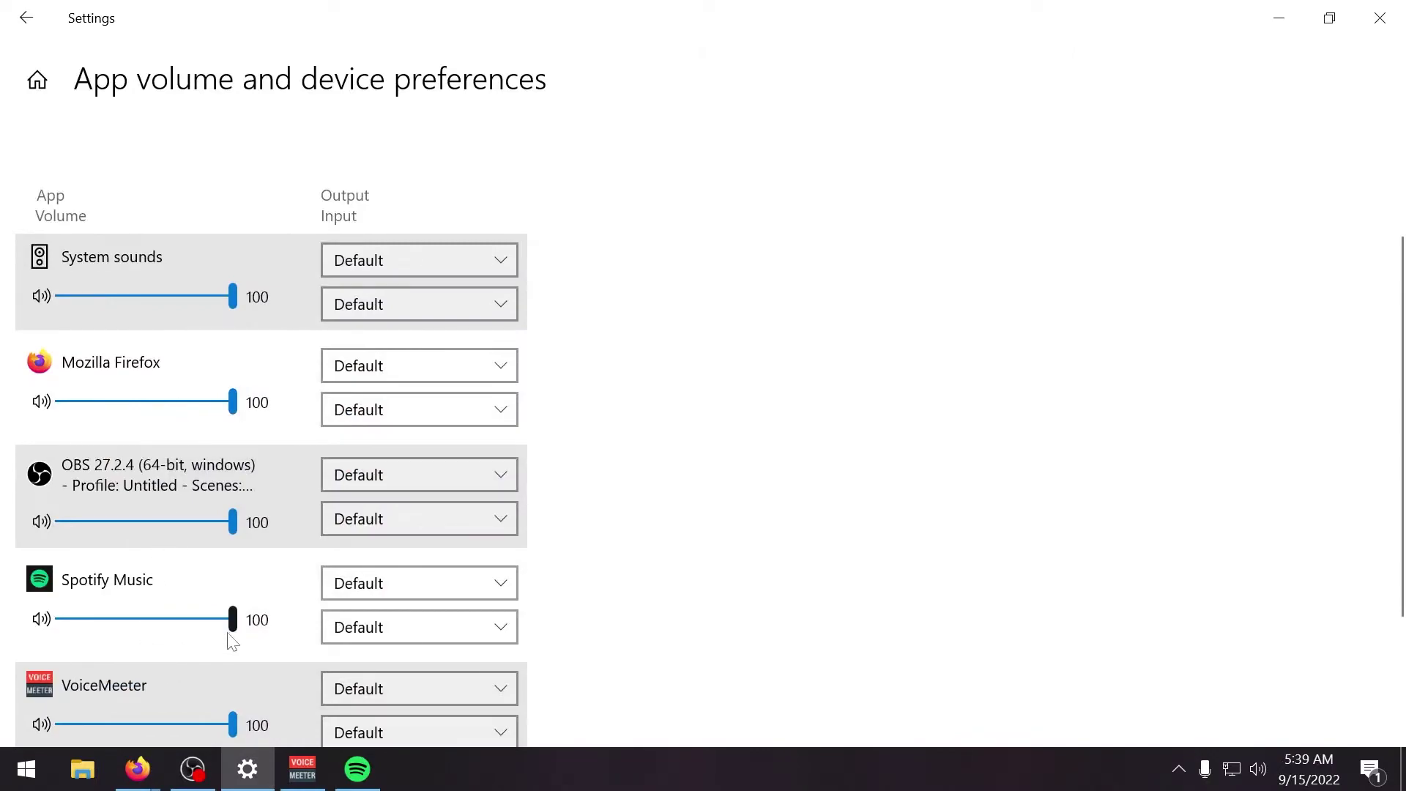
{"action": "scroll", "coordinate": [537, 594], "scroll_direction": "down", "scroll_amount": 3}
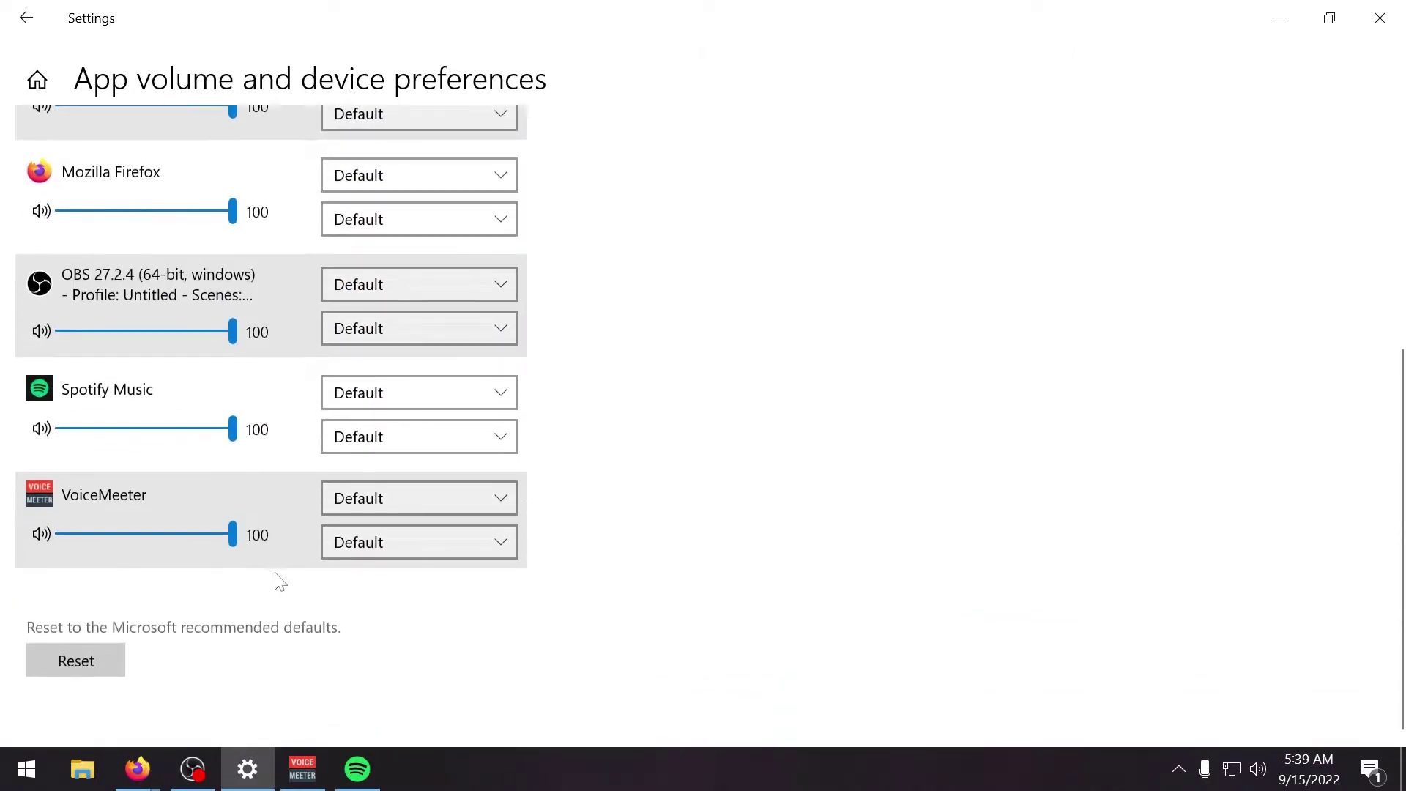
{"action": "scroll", "coordinate": [537, 564], "scroll_direction": "up", "scroll_amount": 3}
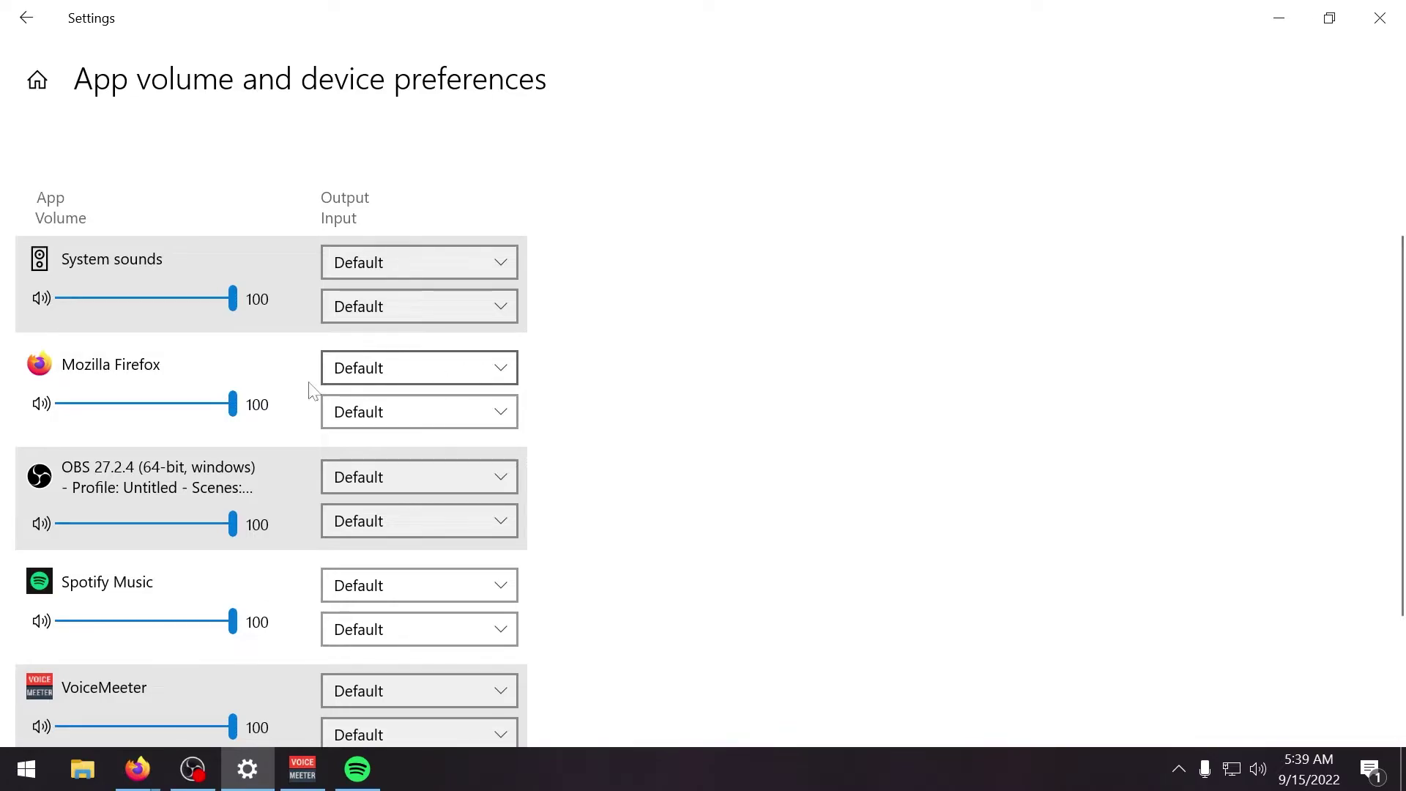
Set the Firefox and Spotify Music Output dropdowns to VoiceMeeter Aux Input, then close Settings.
{"action": "left_click", "coordinate": [395, 369]}
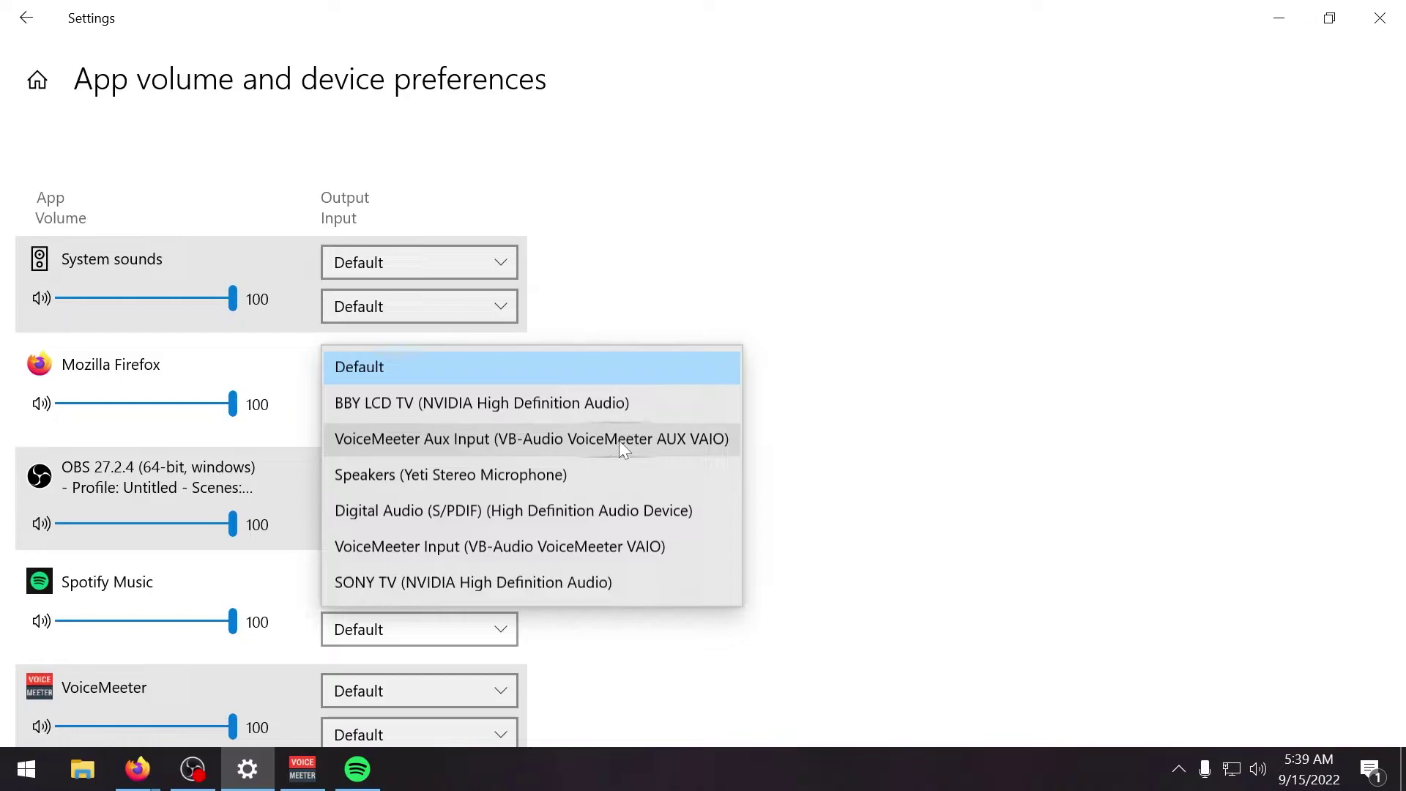
{"action": "left_click", "coordinate": [674, 447]}
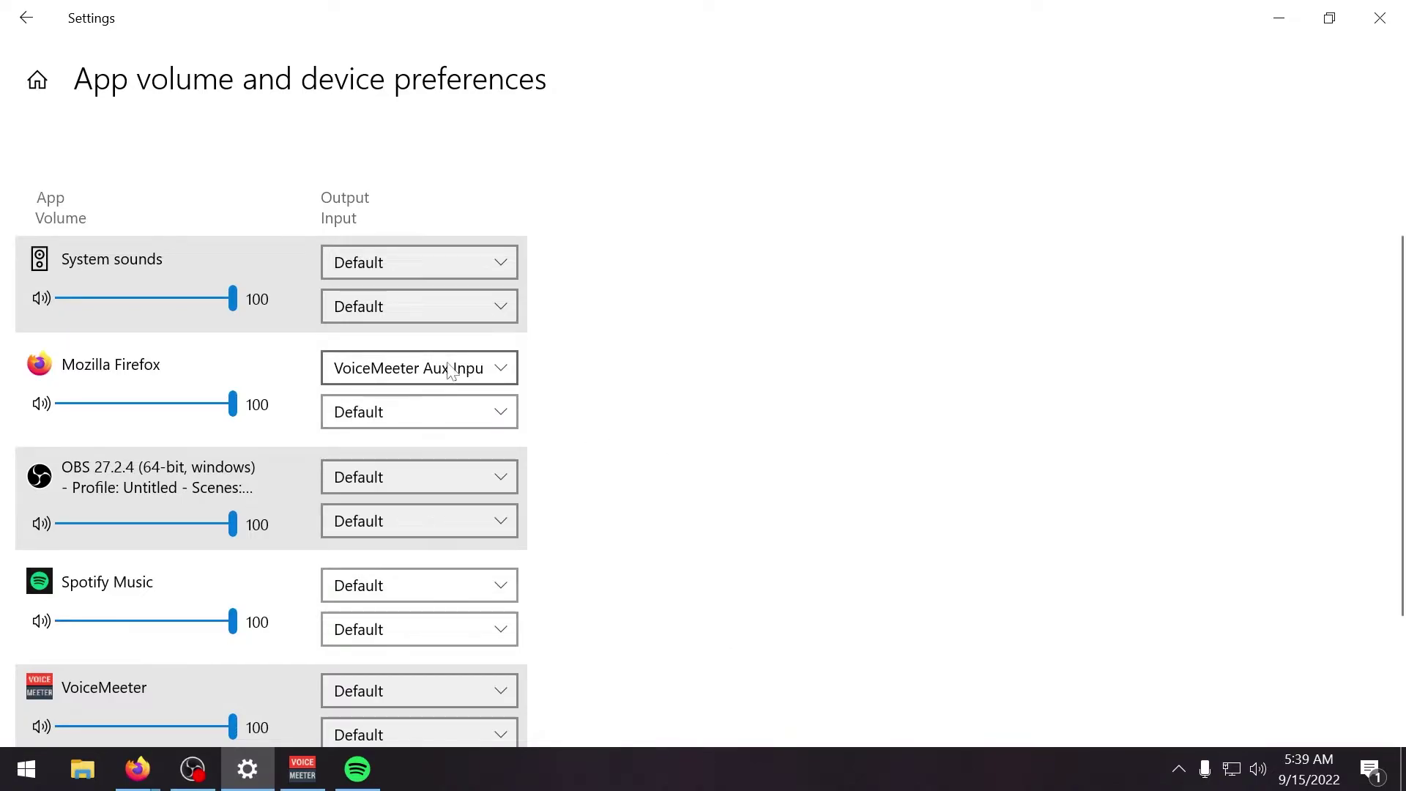
{"action": "scroll", "coordinate": [431, 597], "scroll_direction": "down", "scroll_amount": 2}
{"action": "left_click", "coordinate": [485, 491]}
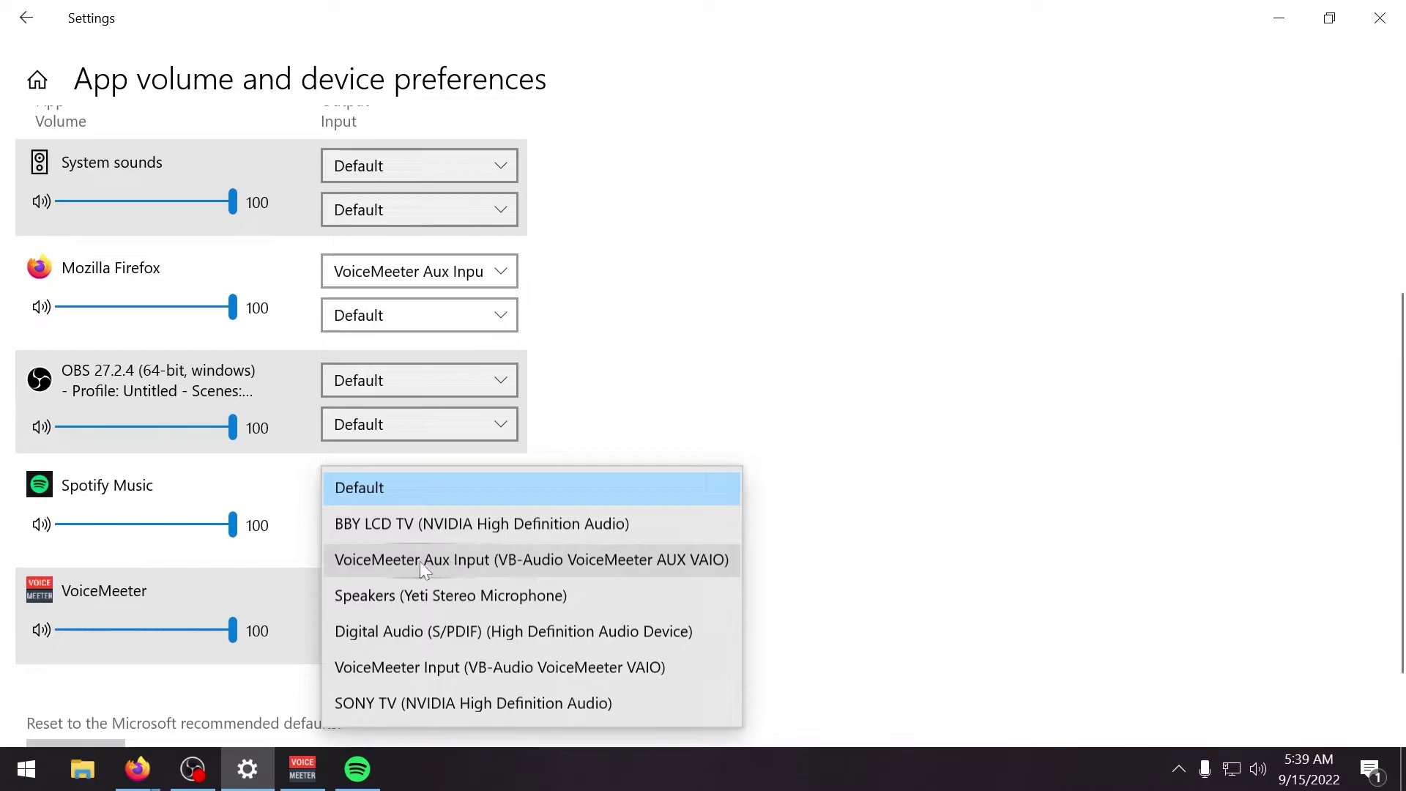
{"action": "left_click", "coordinate": [592, 561]}
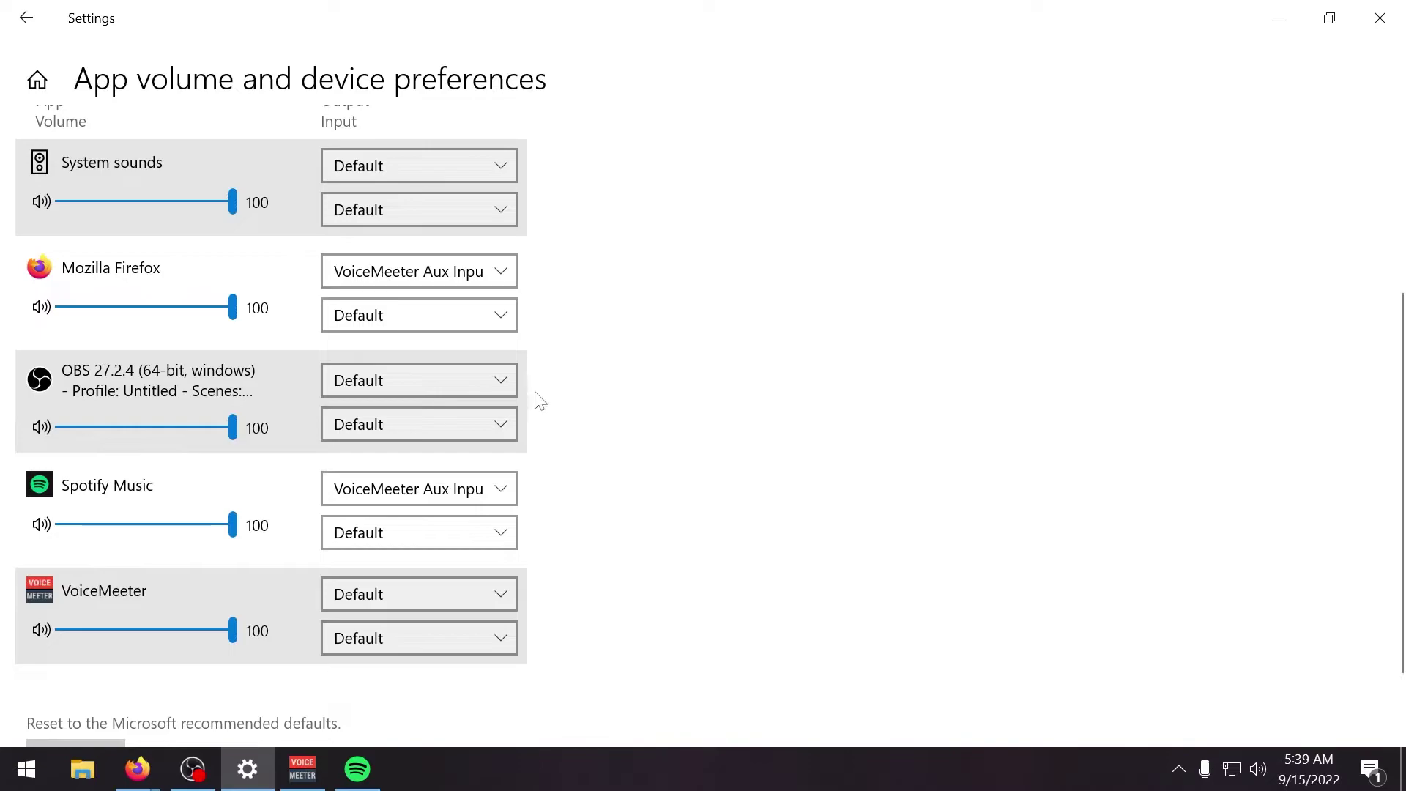
{"action": "left_click", "coordinate": [1392, 22]}
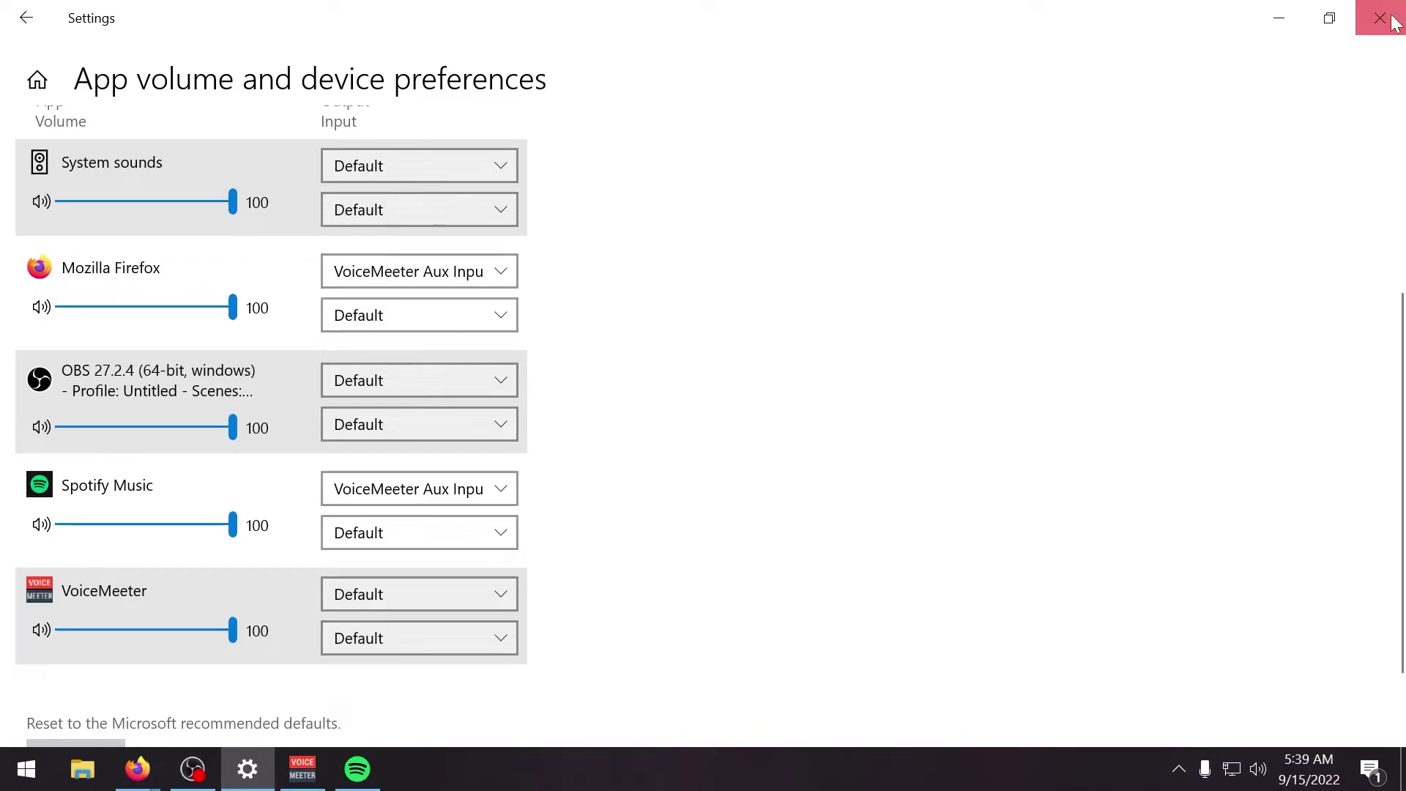
{"action": "scroll", "coordinate": [1170, 291], "scroll_direction": "up", "scroll_amount": 4}
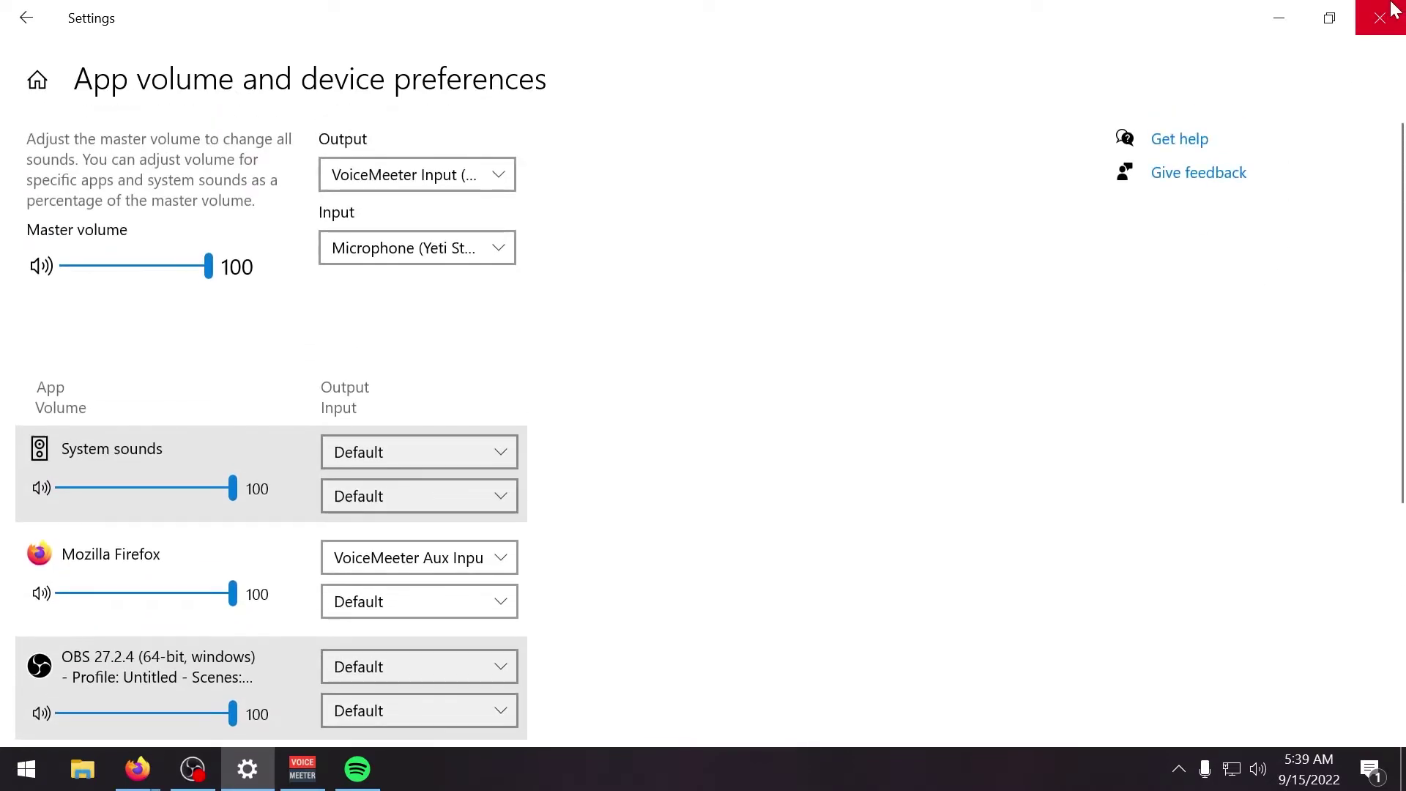
Close Settings and bring the Voicemeeter Banana mixer in front of the playing Spotify window.
{"action": "left_click", "coordinate": [1388, 11]}
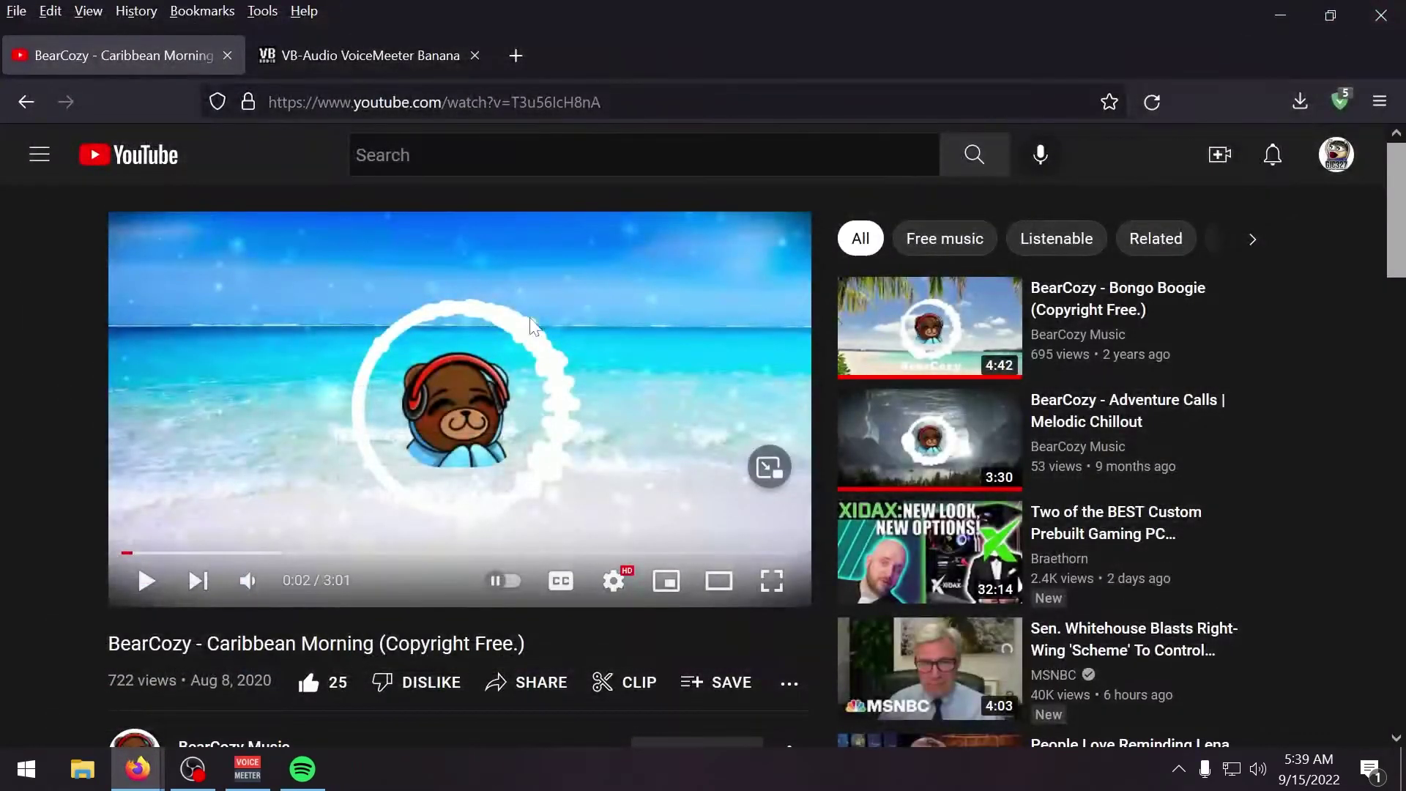
{"action": "left_click_drag", "start_coordinate": [248, 770], "coordinate": [317, 782]}
{"action": "left_click", "coordinate": [297, 780]}
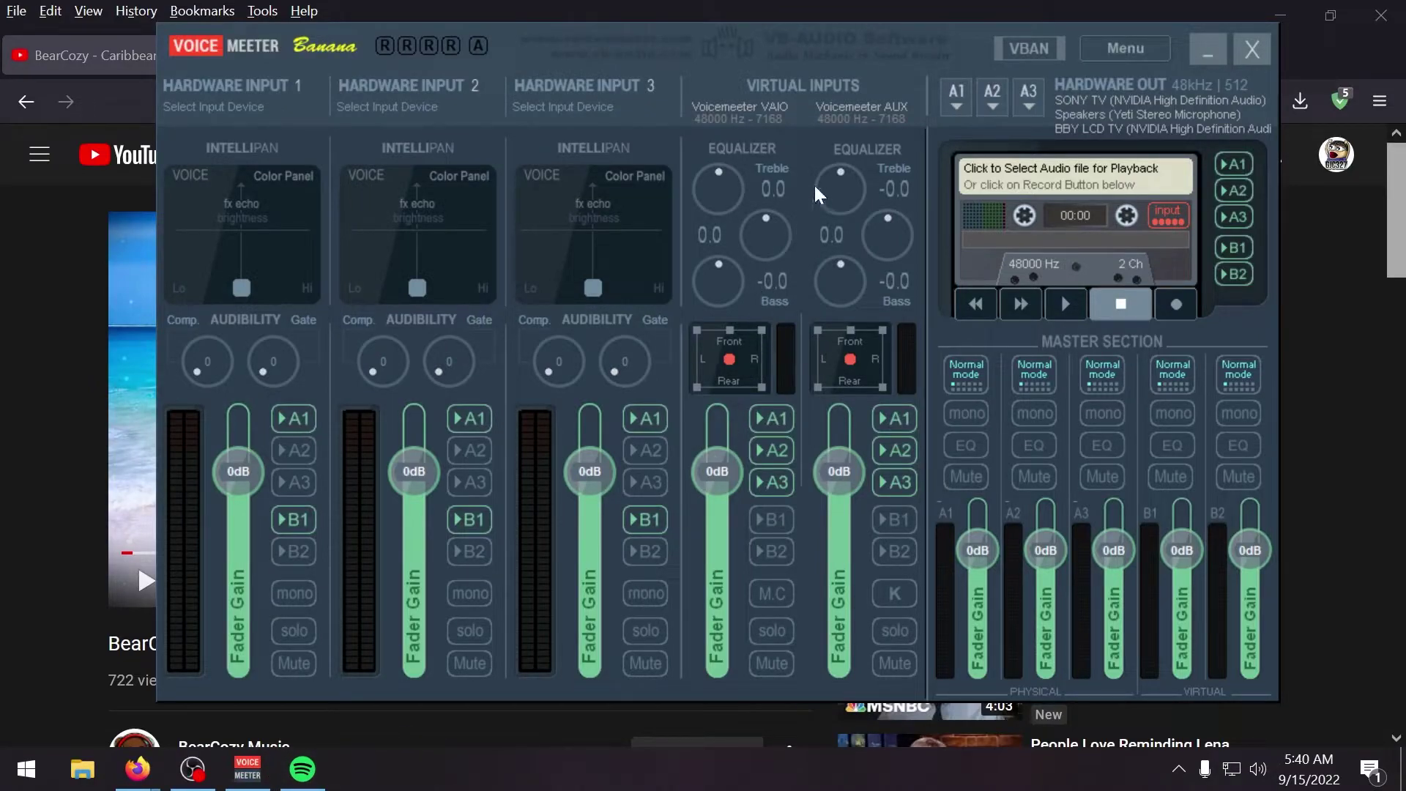
{"action": "left_click", "coordinate": [302, 769]}
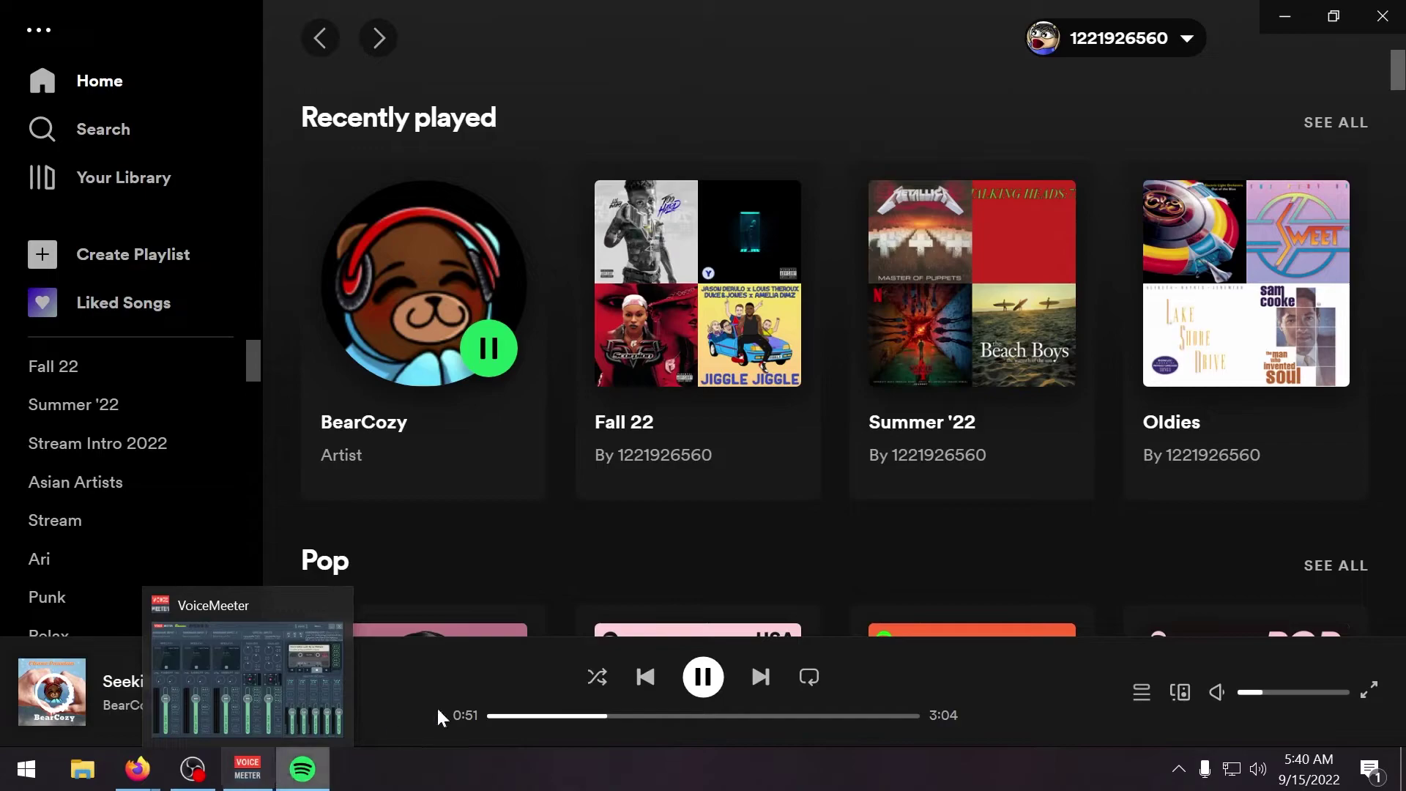
{"action": "left_click", "coordinate": [286, 702]}
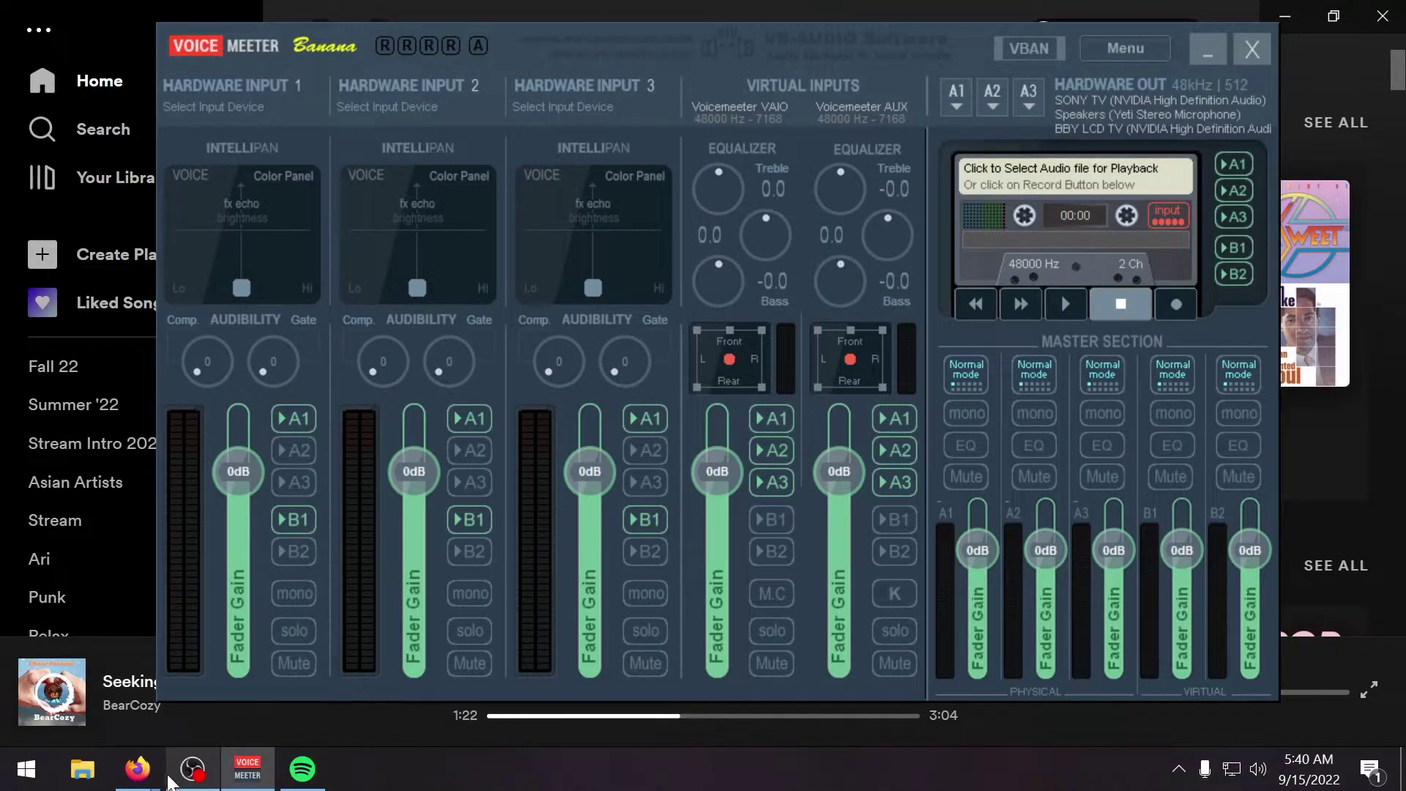
Confirm OBS Desktop Audio still captures VoiceMeeter Input, then start adding a new source.
{"action": "mouse_move", "coordinate": [201, 778]}
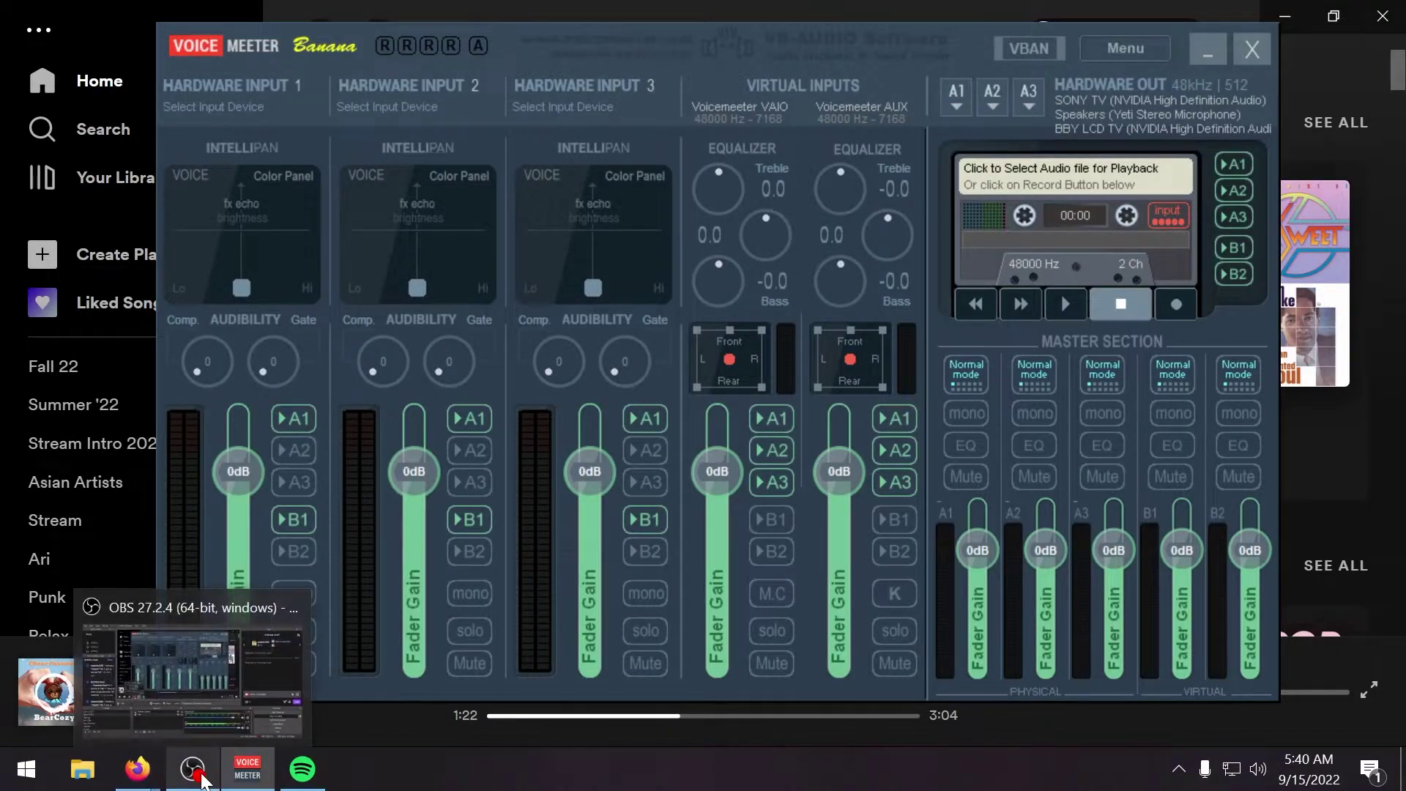
{"action": "left_click", "coordinate": [170, 610]}
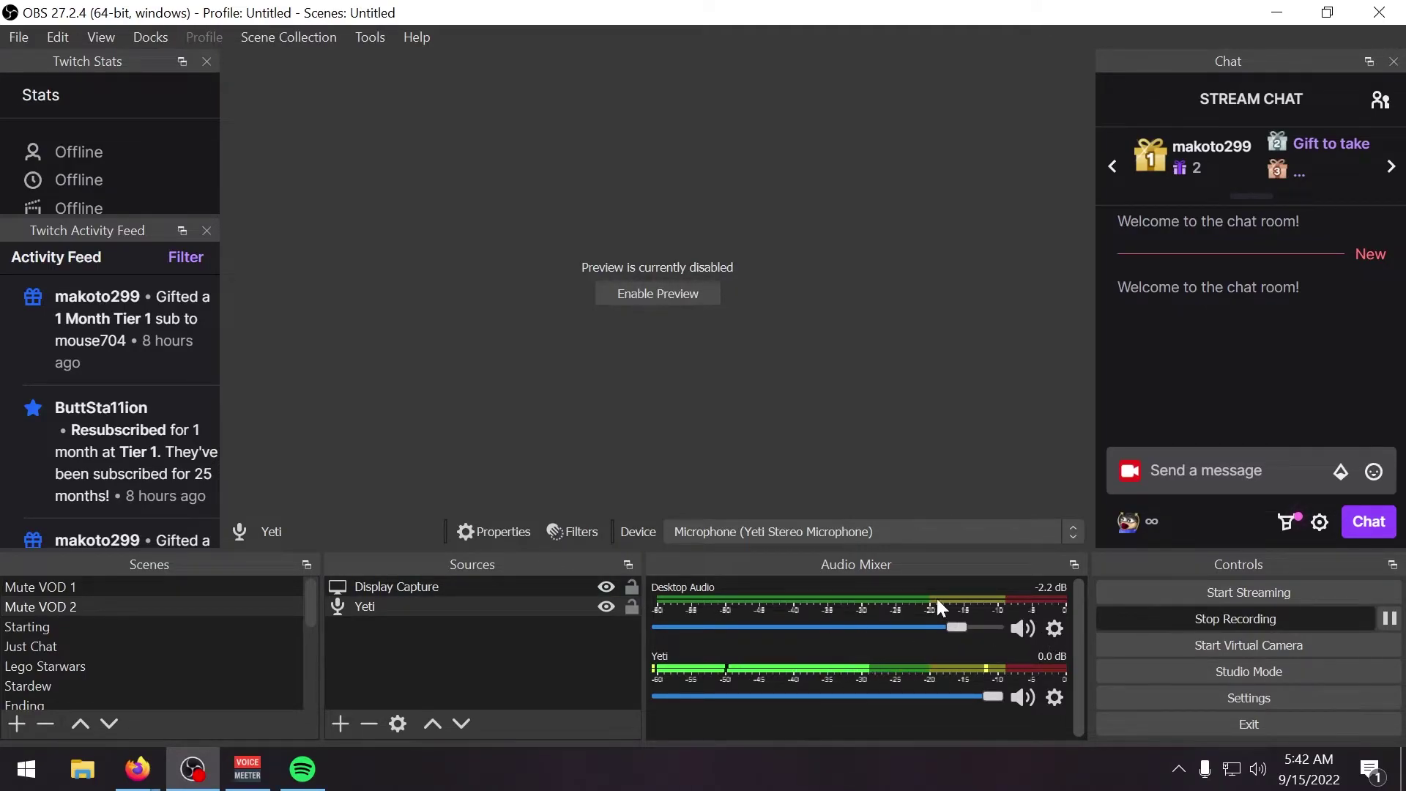
{"action": "left_click", "coordinate": [1053, 629]}
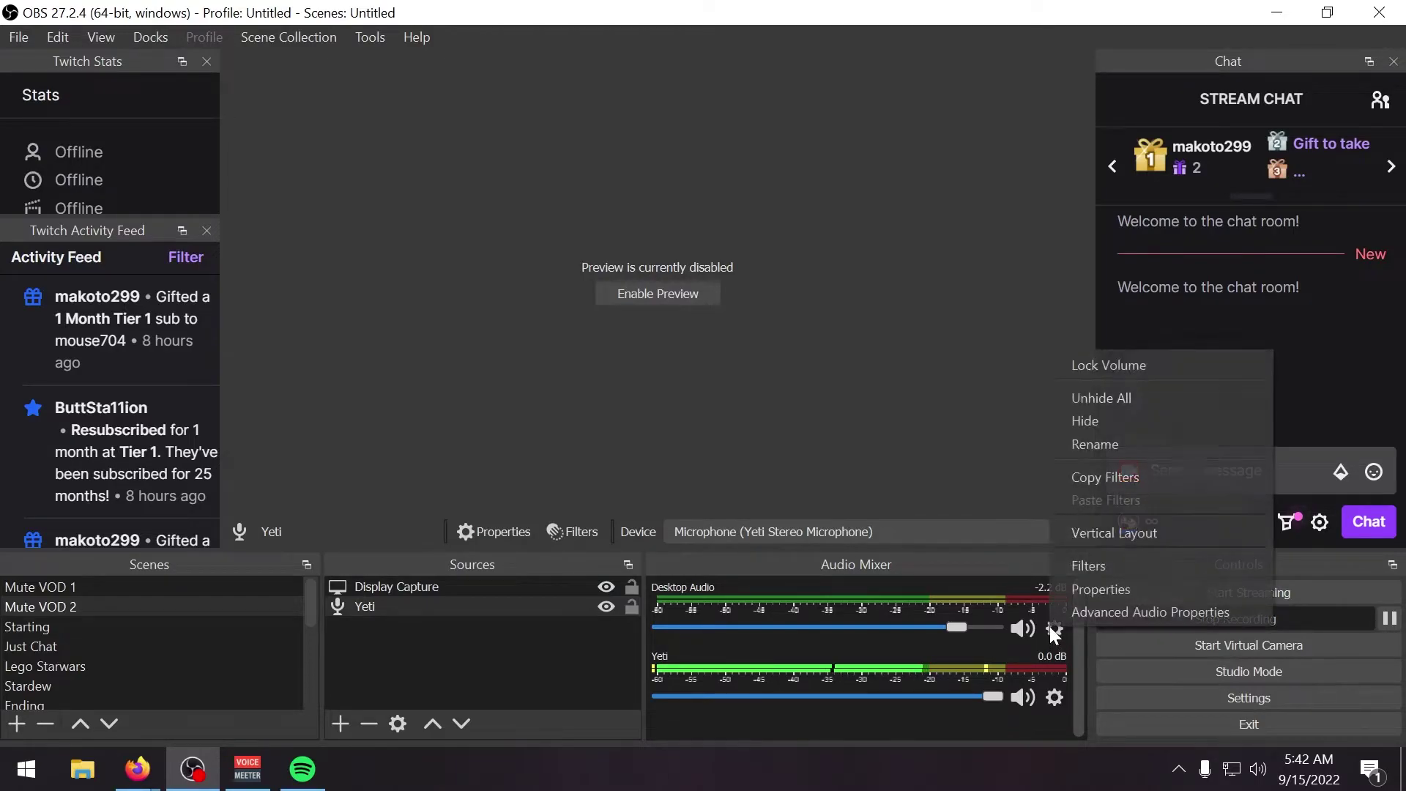
{"action": "left_click", "coordinate": [1099, 590]}
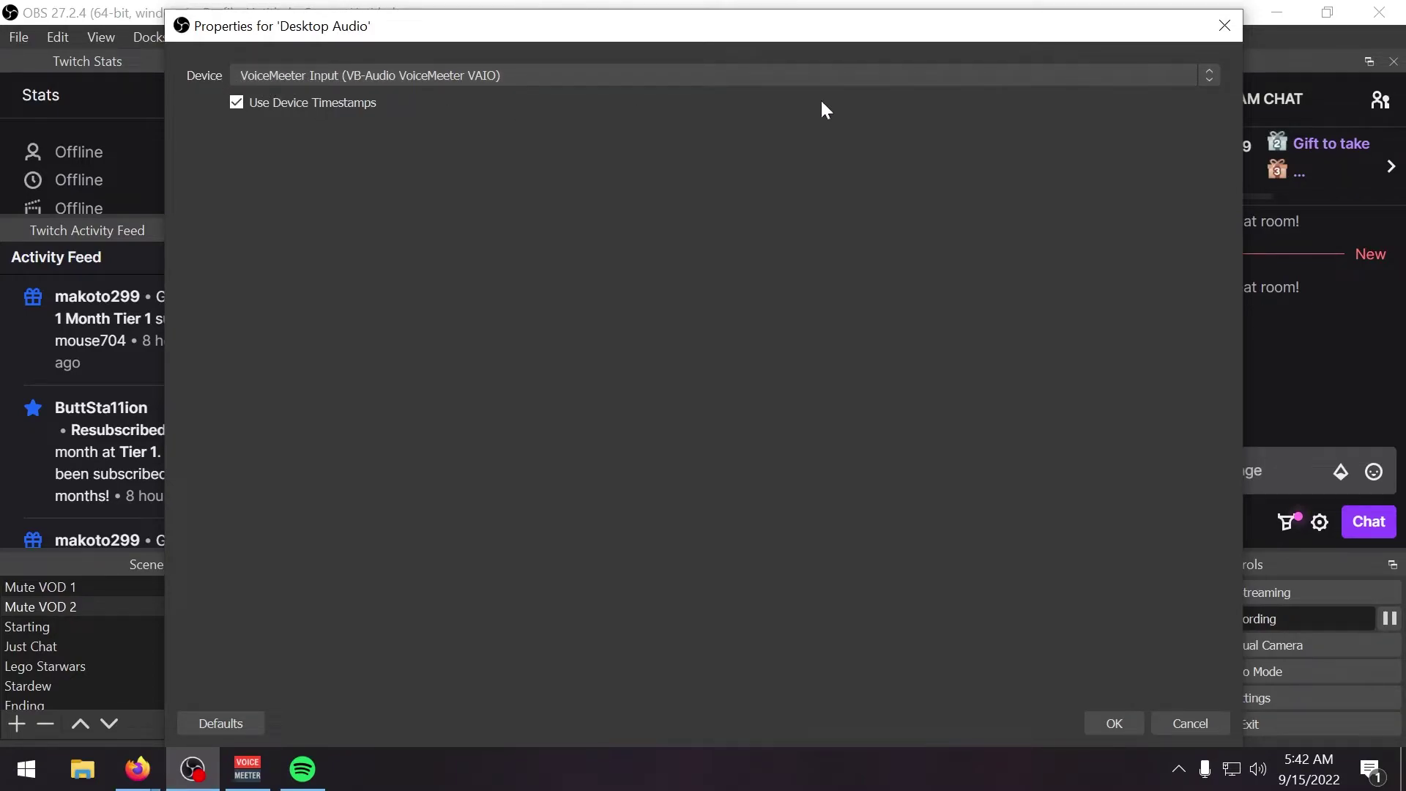
{"action": "left_click", "coordinate": [1162, 77]}
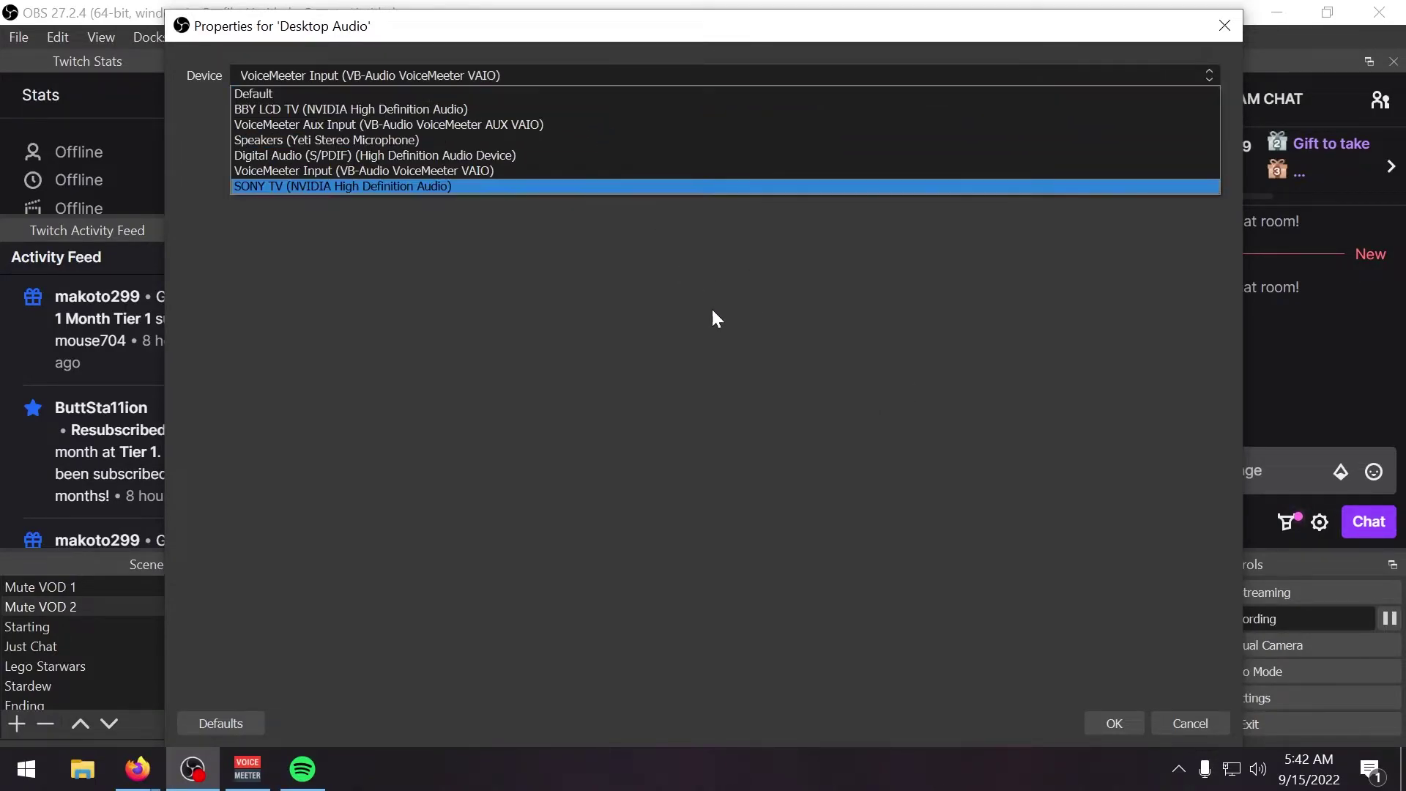
{"action": "left_click", "coordinate": [770, 377]}
{"action": "left_click", "coordinate": [1192, 731]}
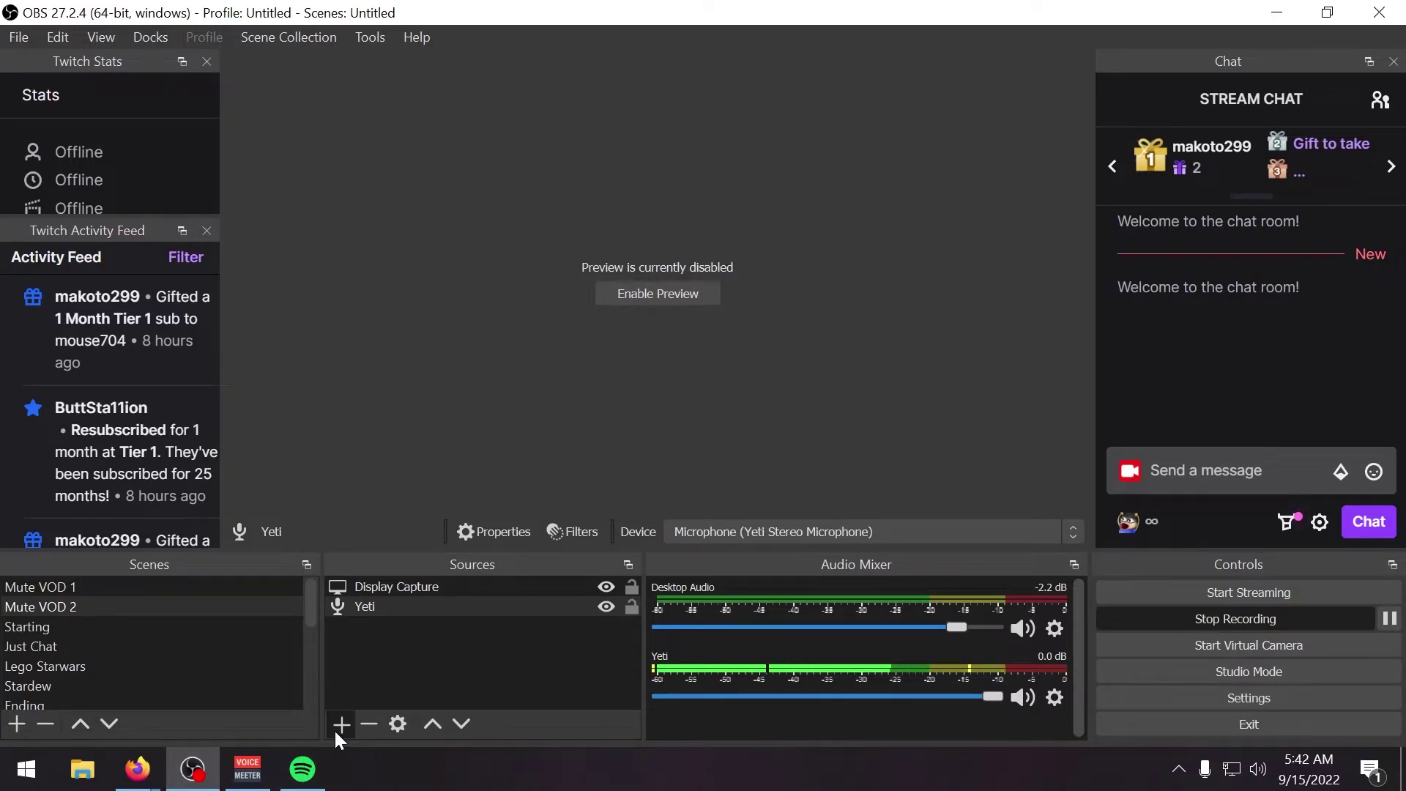
{"action": "left_click", "coordinate": [336, 727]}
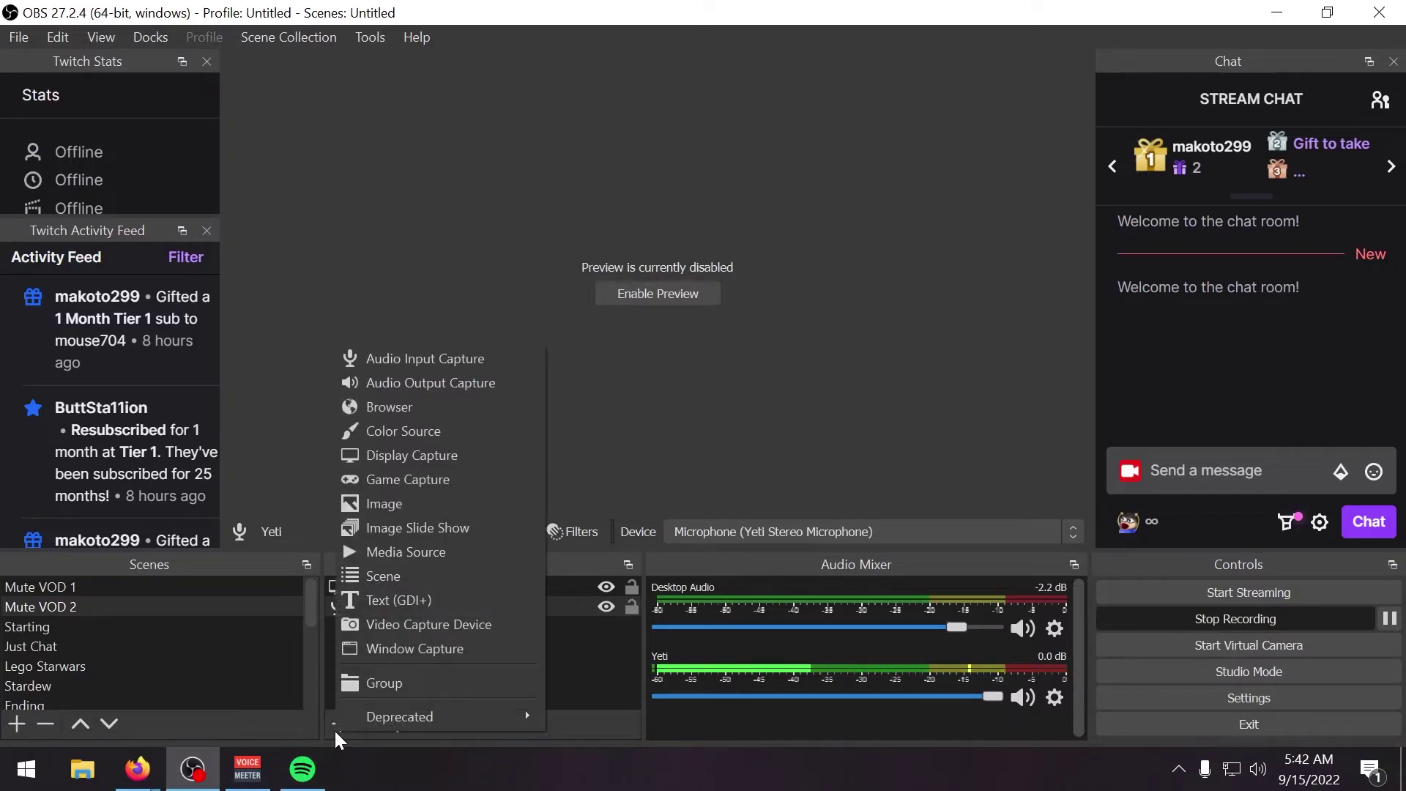
Add an Audio Output Capture source named 'Music Track' capturing VoiceMeeter Aux Input.
{"action": "left_click", "coordinate": [441, 390]}
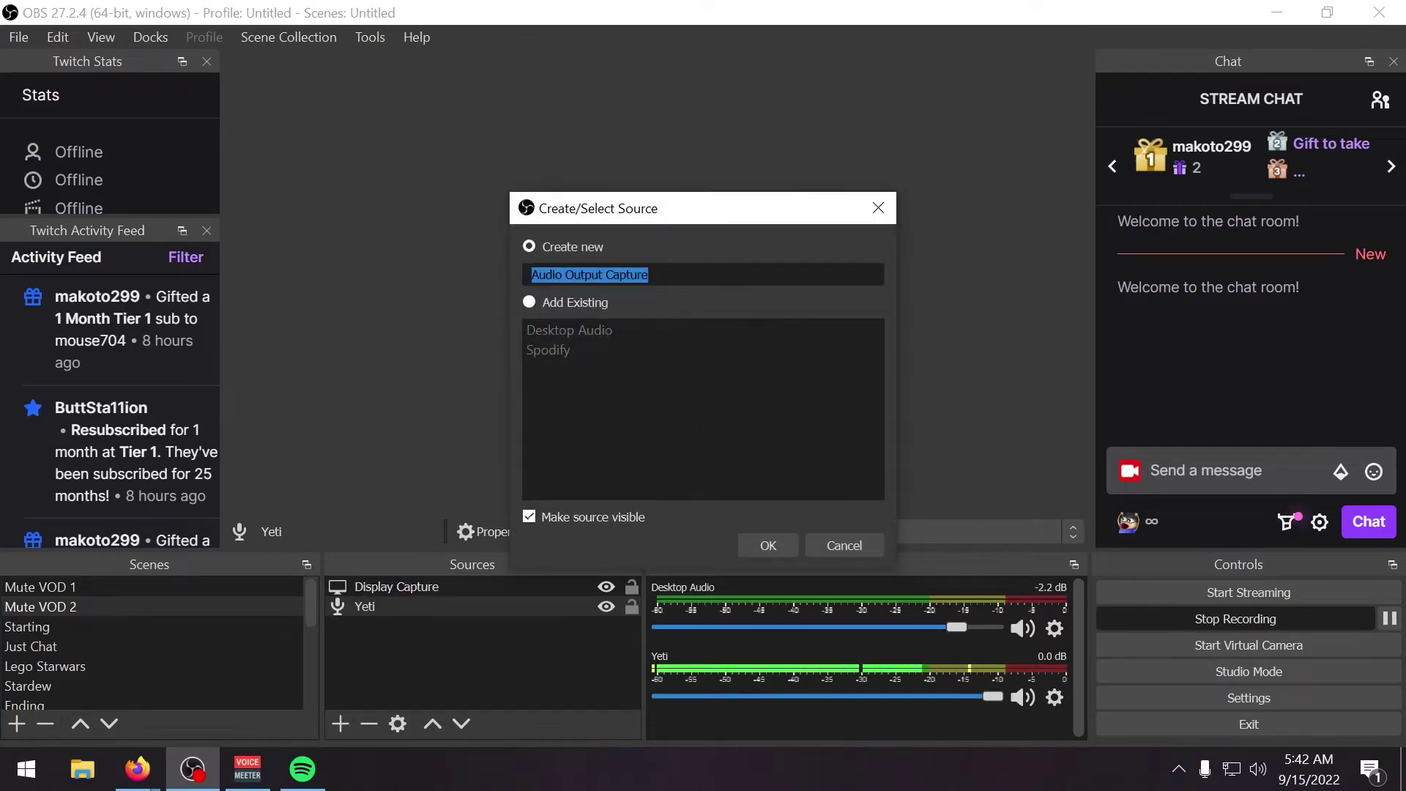
{"action": "type", "text": "Musi"}
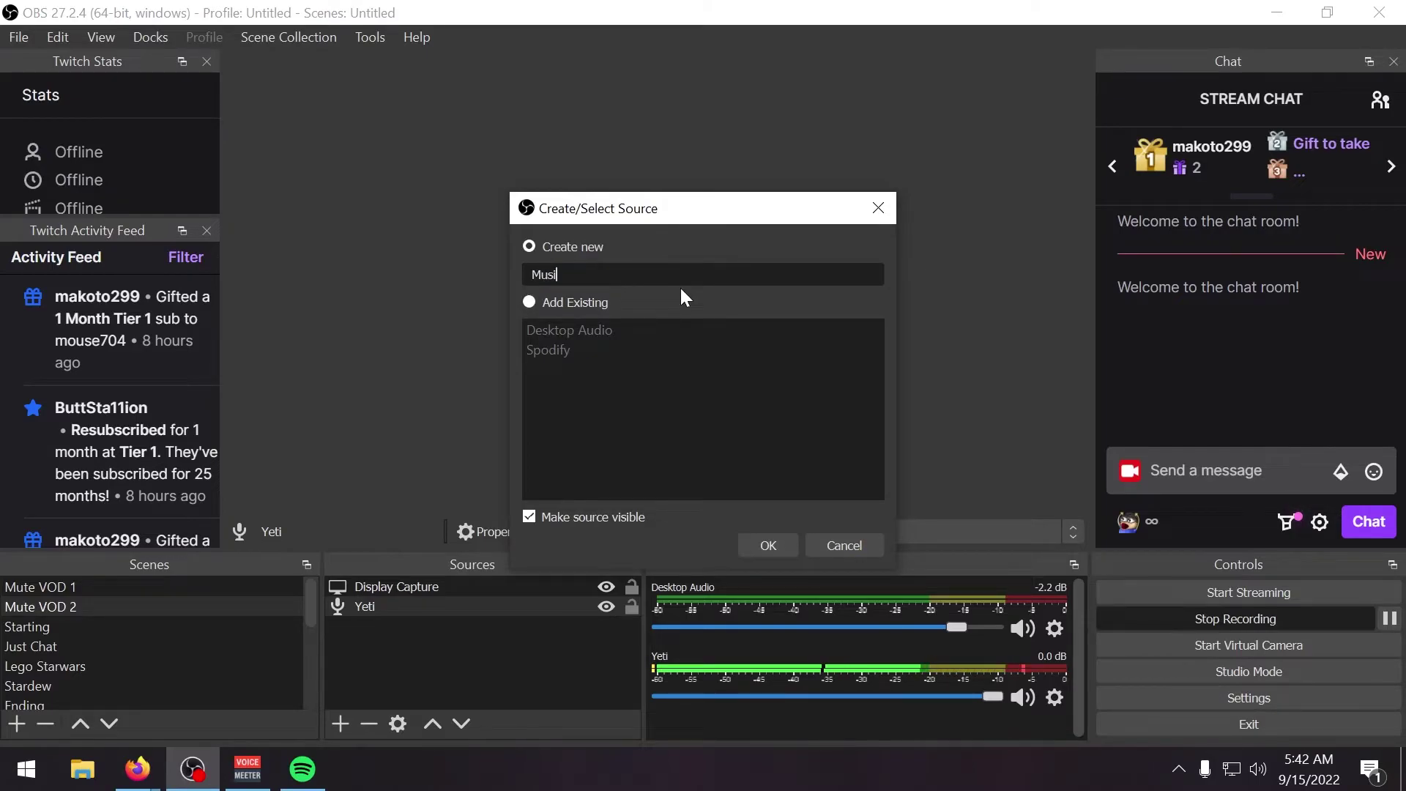
{"action": "type", "text": "c Track"}
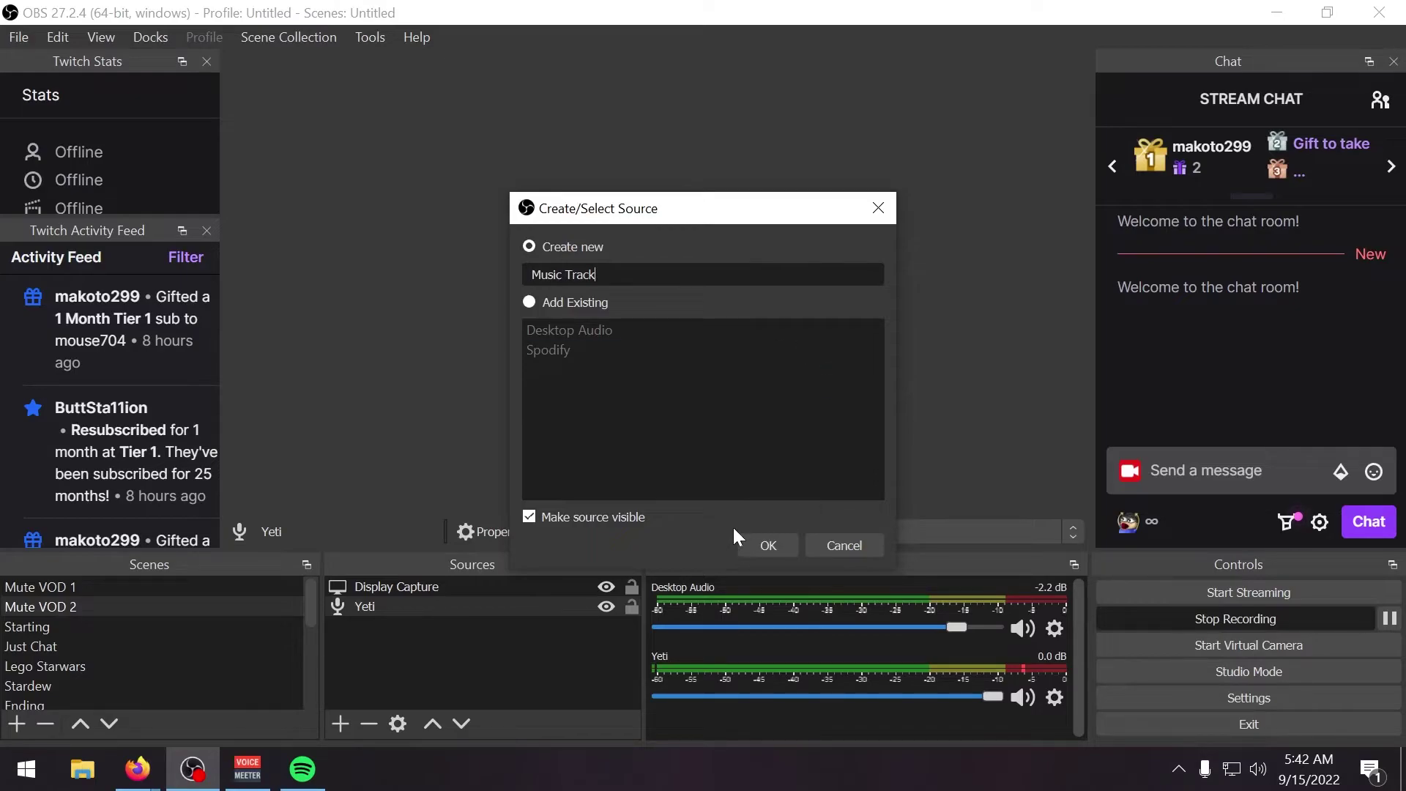
{"action": "left_click", "coordinate": [769, 548]}
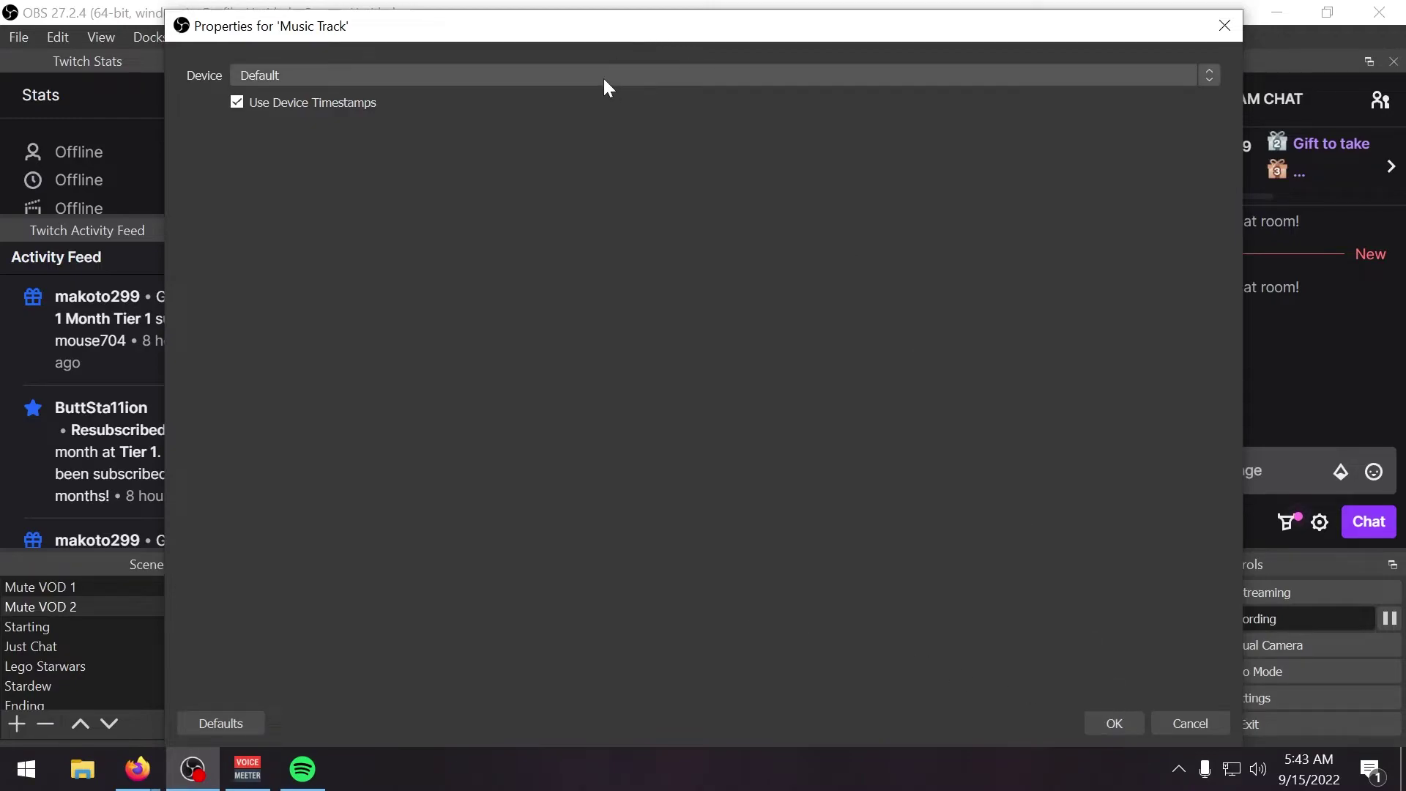
{"action": "left_click", "coordinate": [451, 82]}
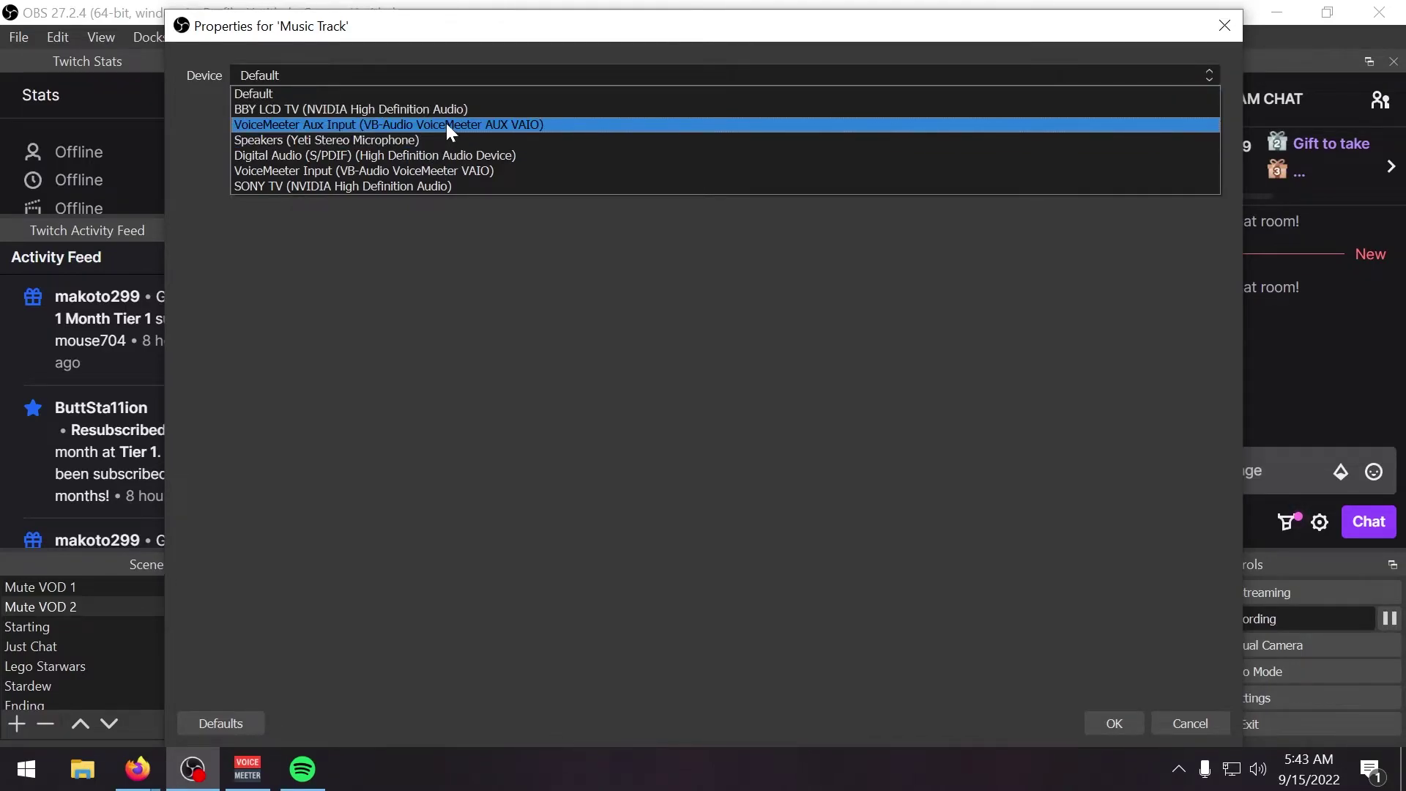
{"action": "left_click", "coordinate": [384, 126]}
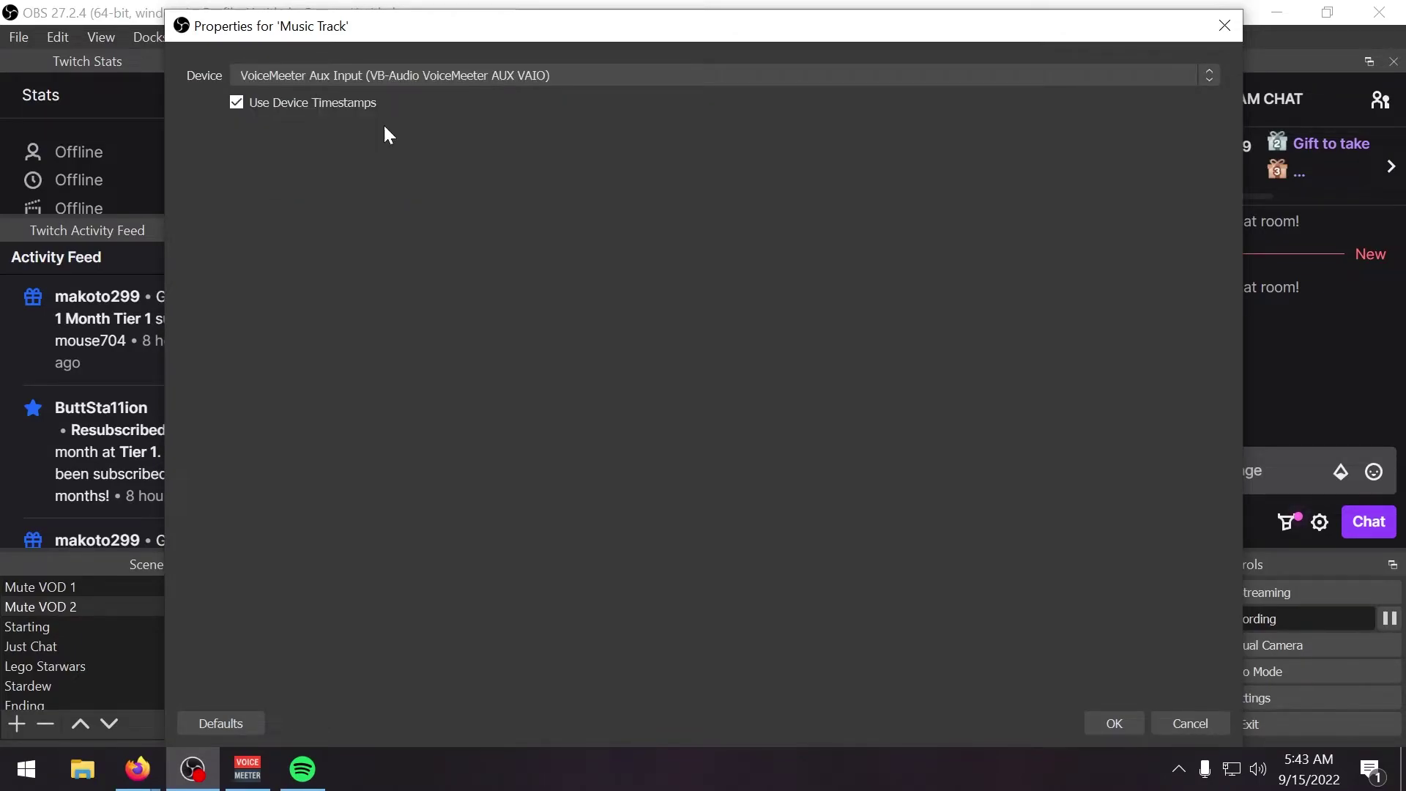
{"action": "left_click", "coordinate": [1117, 723]}
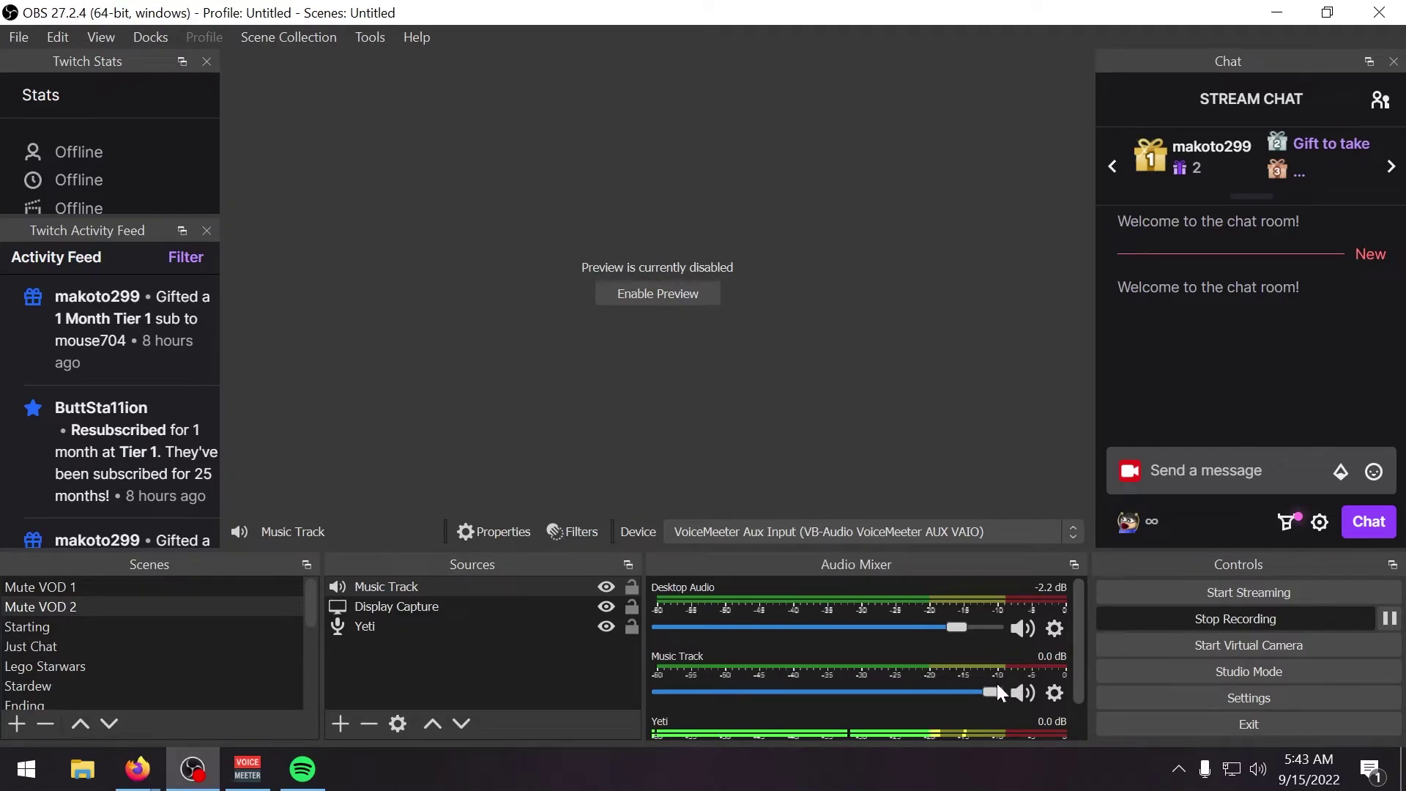
Move Spotify's window off this screen and refocus OBS Studio.
{"action": "left_click", "coordinate": [323, 780]}
{"action": "left_click_drag", "start_coordinate": [722, 33], "coordinate": [3, 293]}
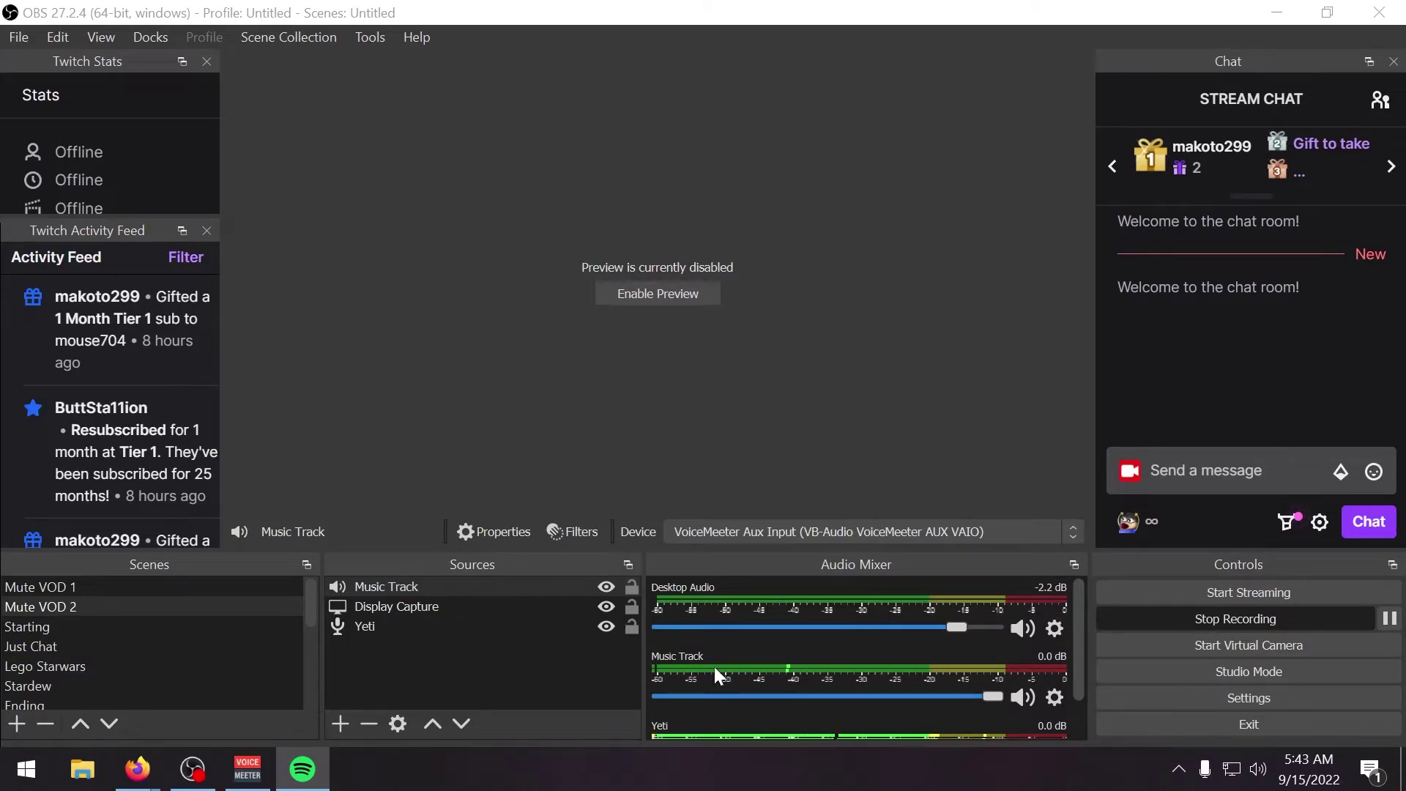
{"action": "left_click", "coordinate": [539, 590]}
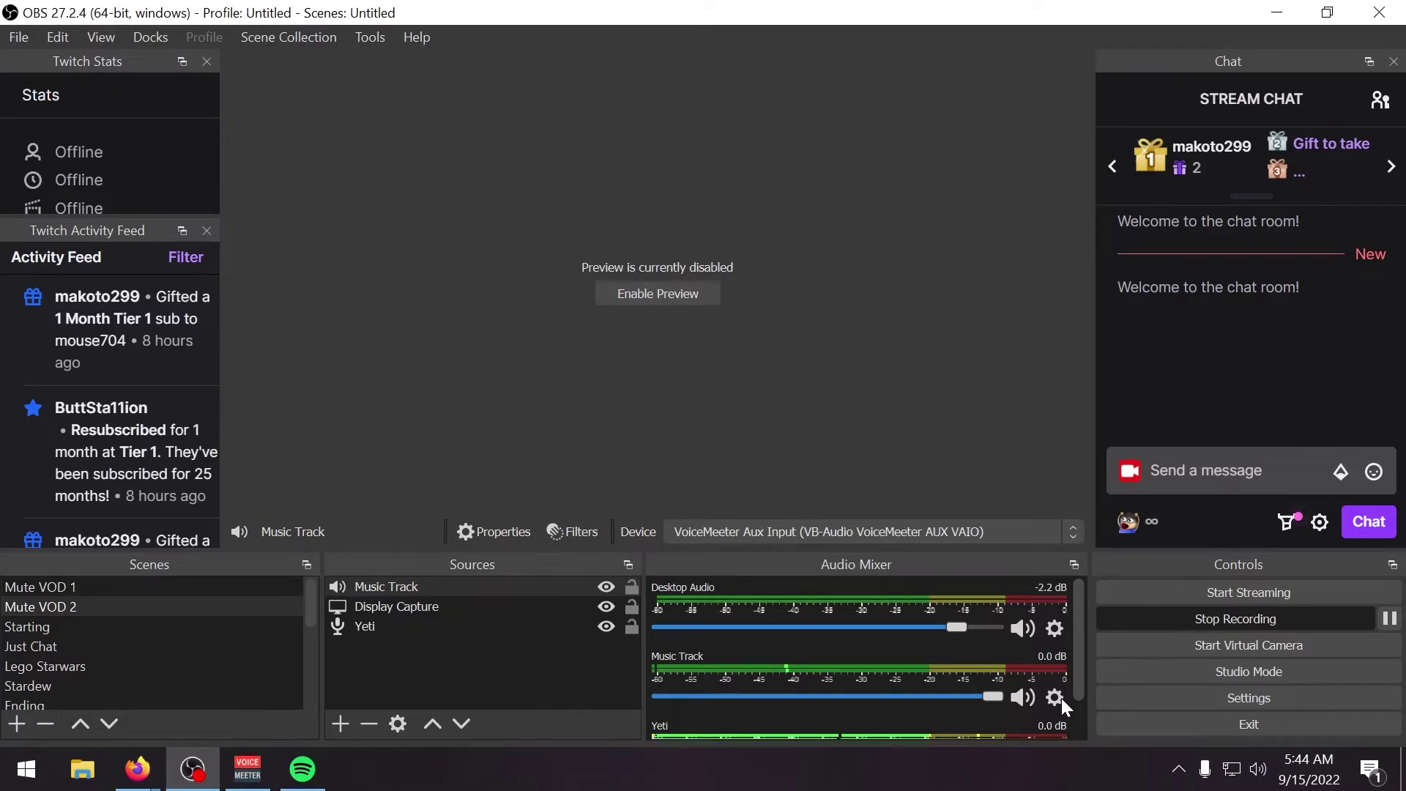
Open Advanced Audio Properties for Music Track and leave it on track 1 only.
{"action": "left_click", "coordinate": [1060, 699]}
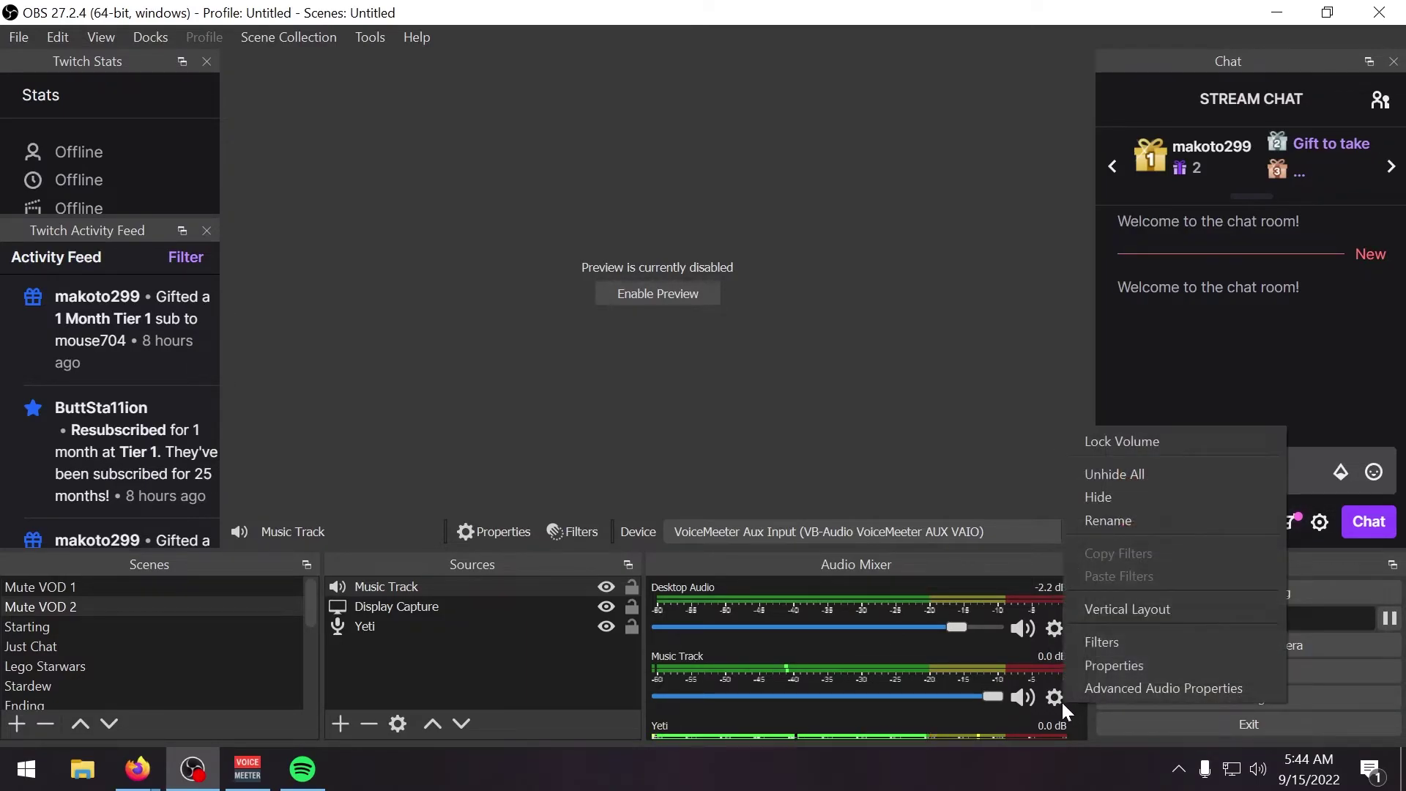
{"action": "left_click", "coordinate": [1103, 687]}
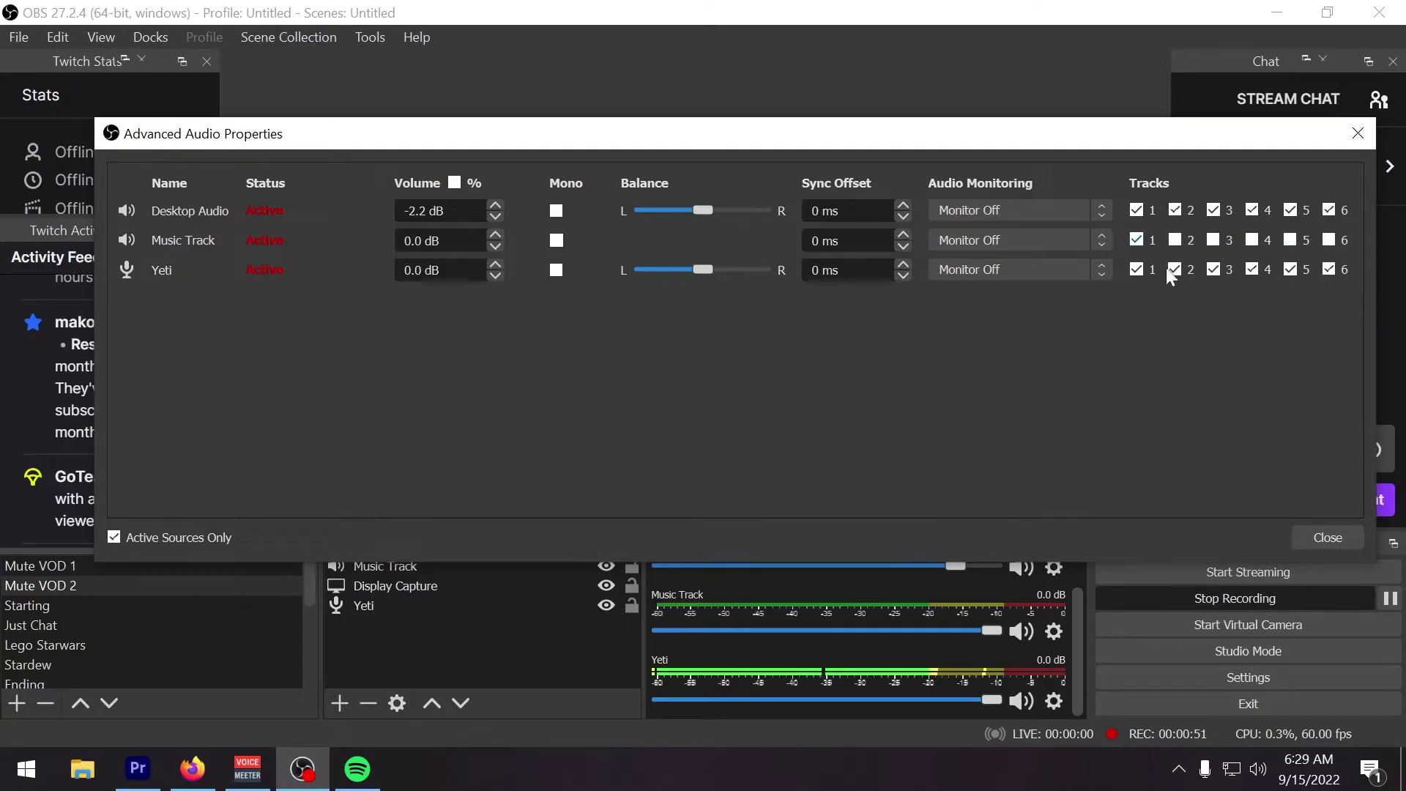
Copy Music Track and paste it as a reference into Mute VOD 1, then reselect Mute VOD 2.
{"action": "left_click", "coordinate": [1329, 538]}
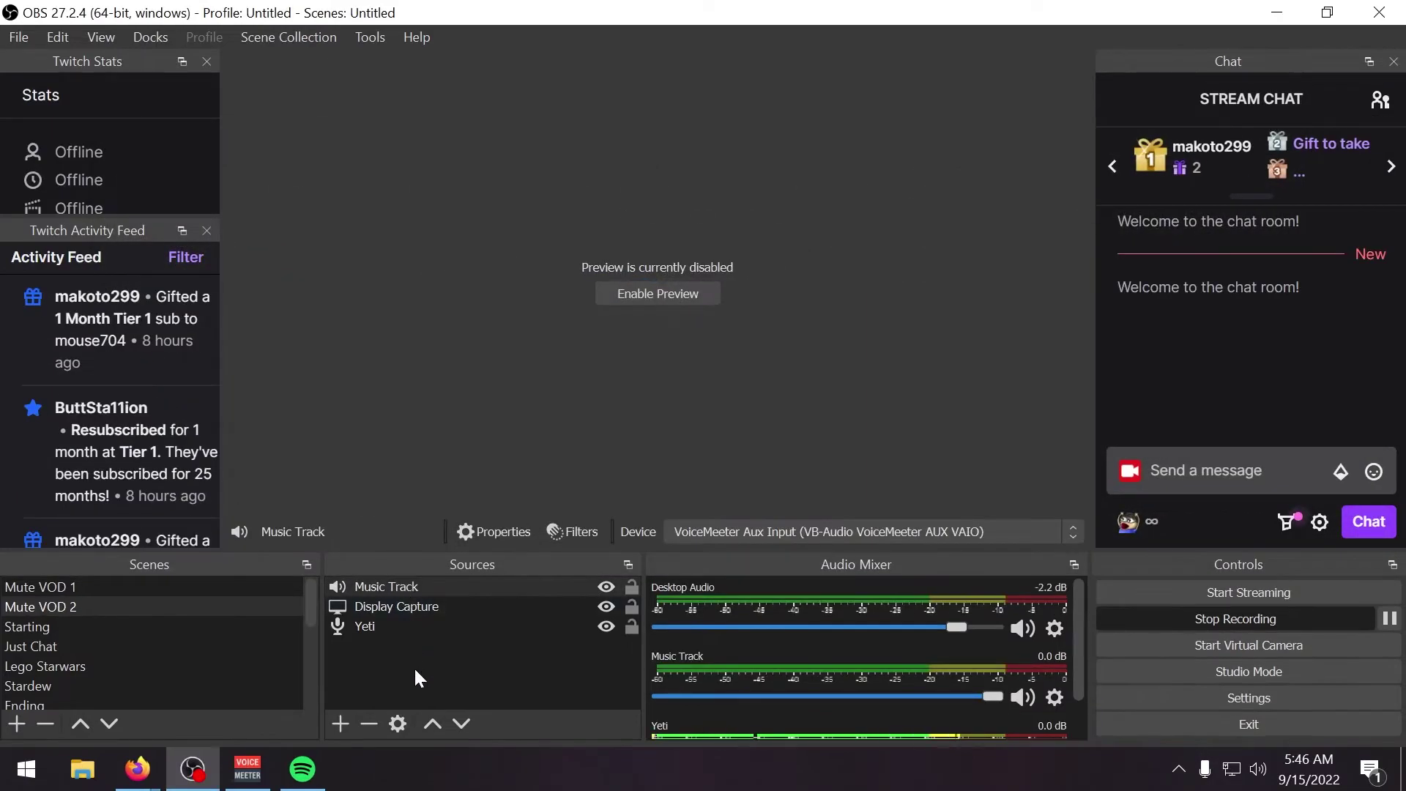
{"action": "left_click", "coordinate": [439, 594]}
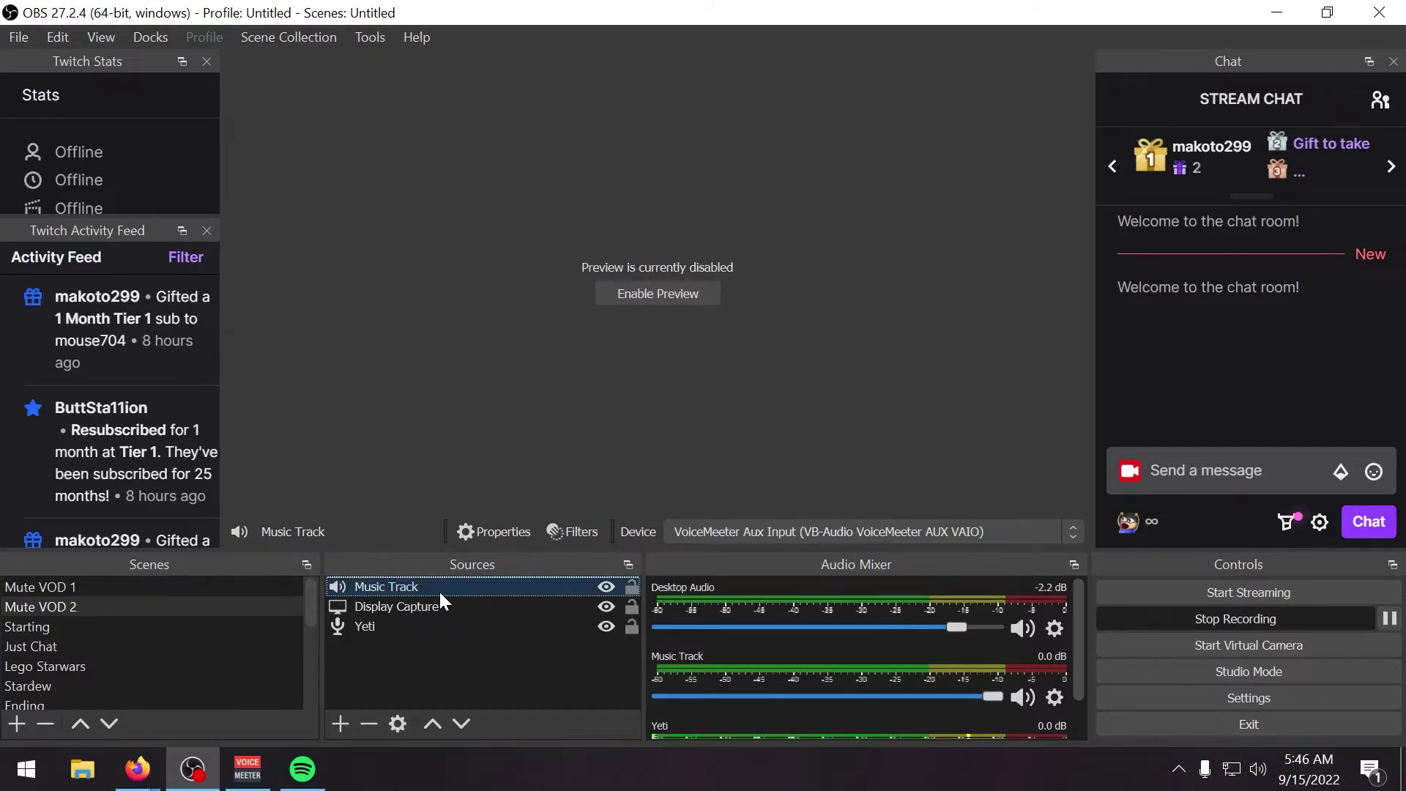
{"action": "right_click", "coordinate": [440, 593]}
{"action": "left_click", "coordinate": [537, 81]}
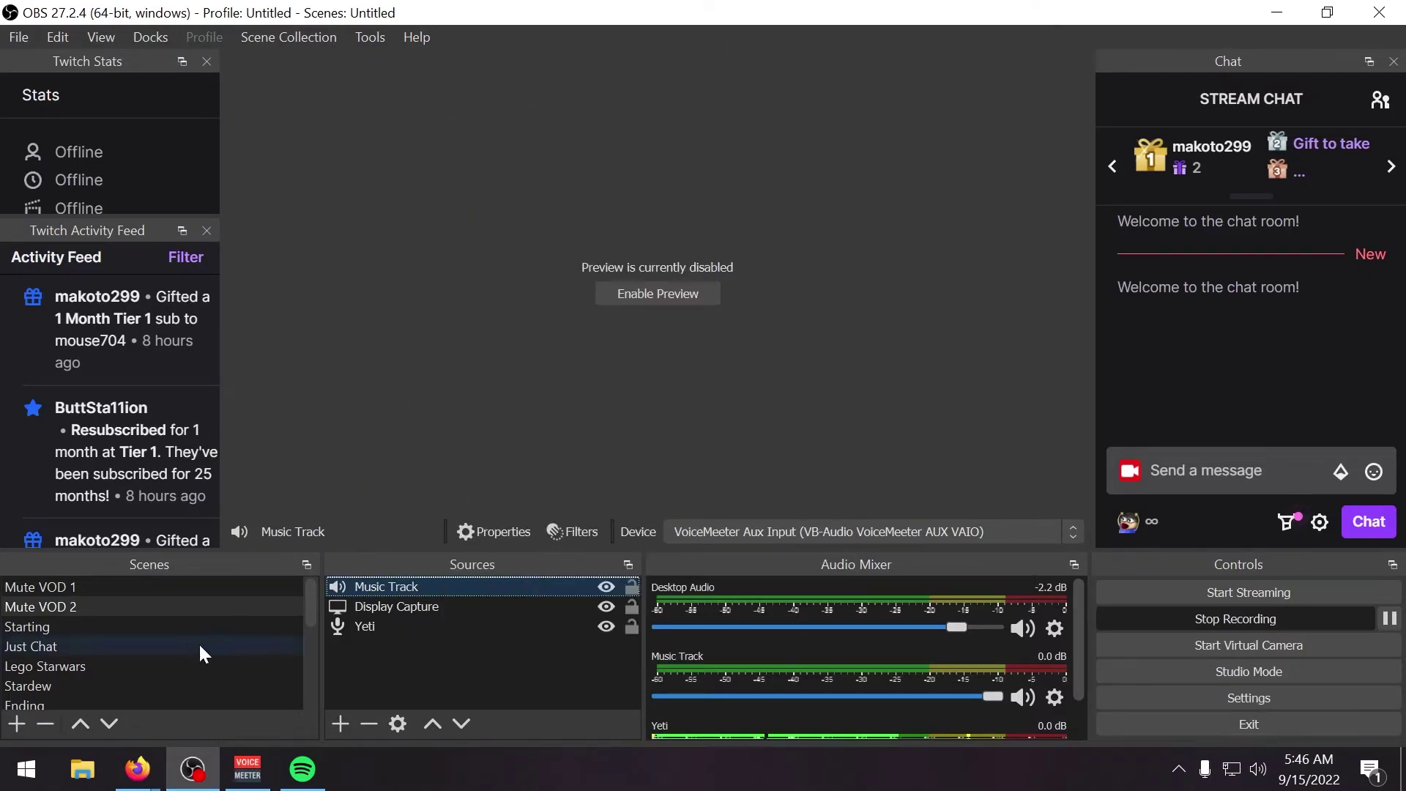
{"action": "left_click", "coordinate": [146, 586]}
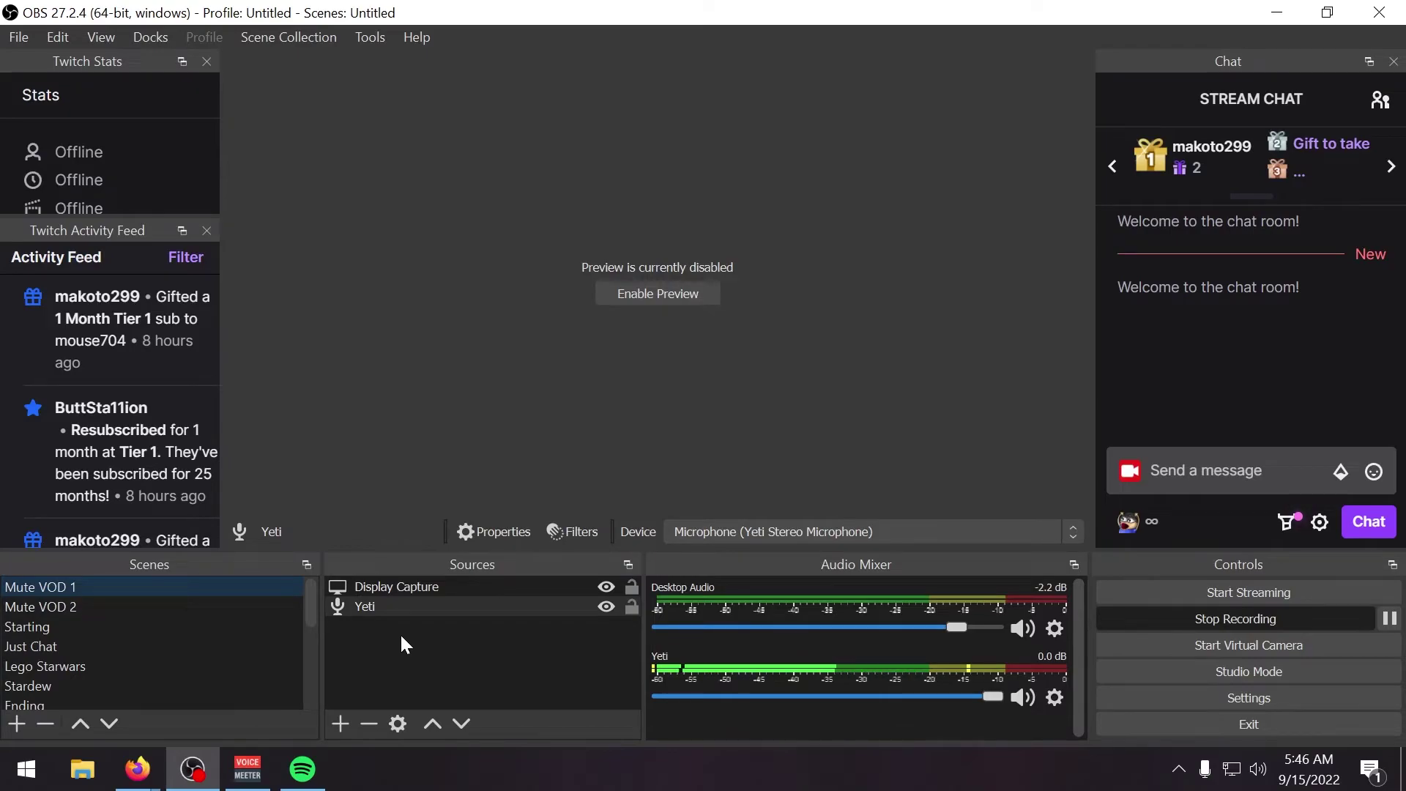
{"action": "right_click", "coordinate": [415, 652]}
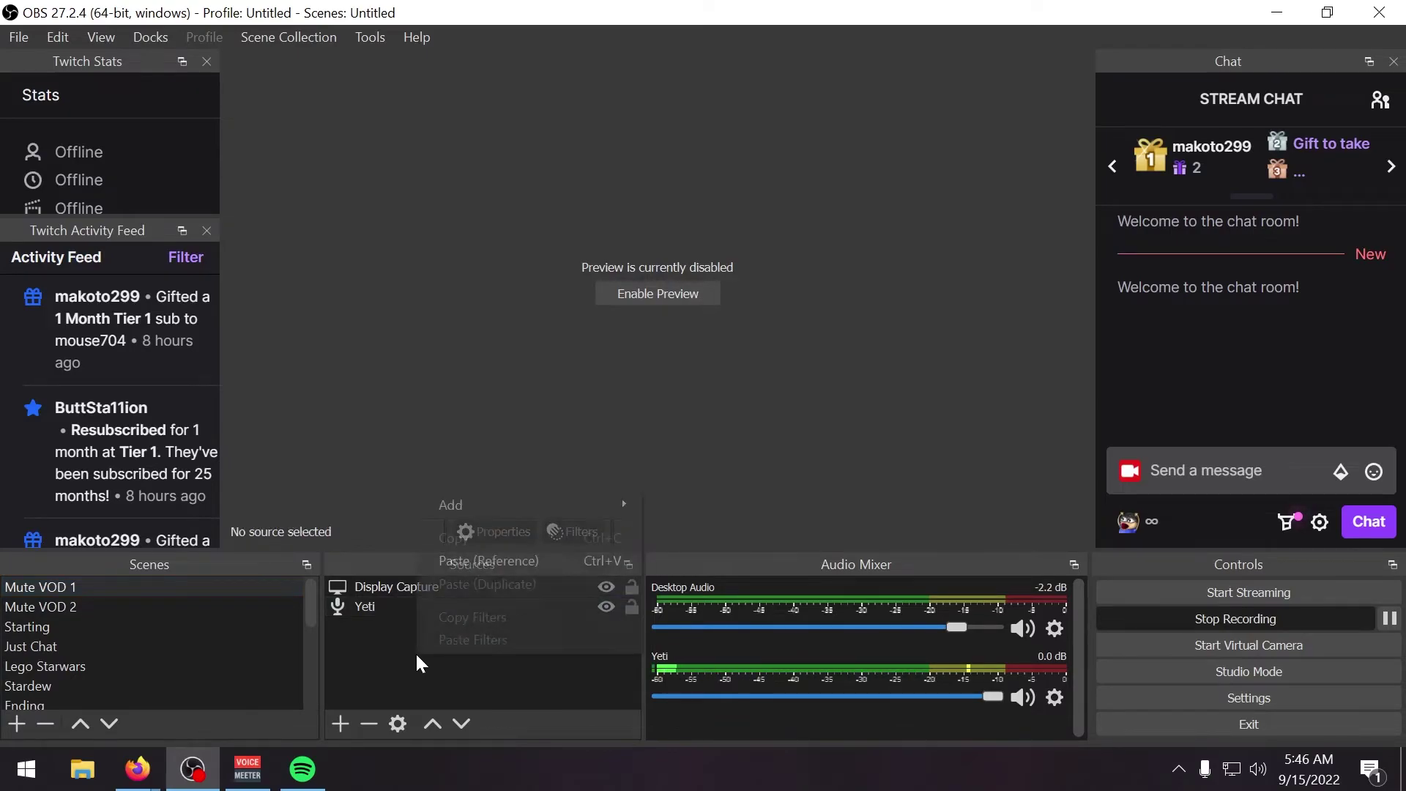
{"action": "left_click", "coordinate": [460, 560]}
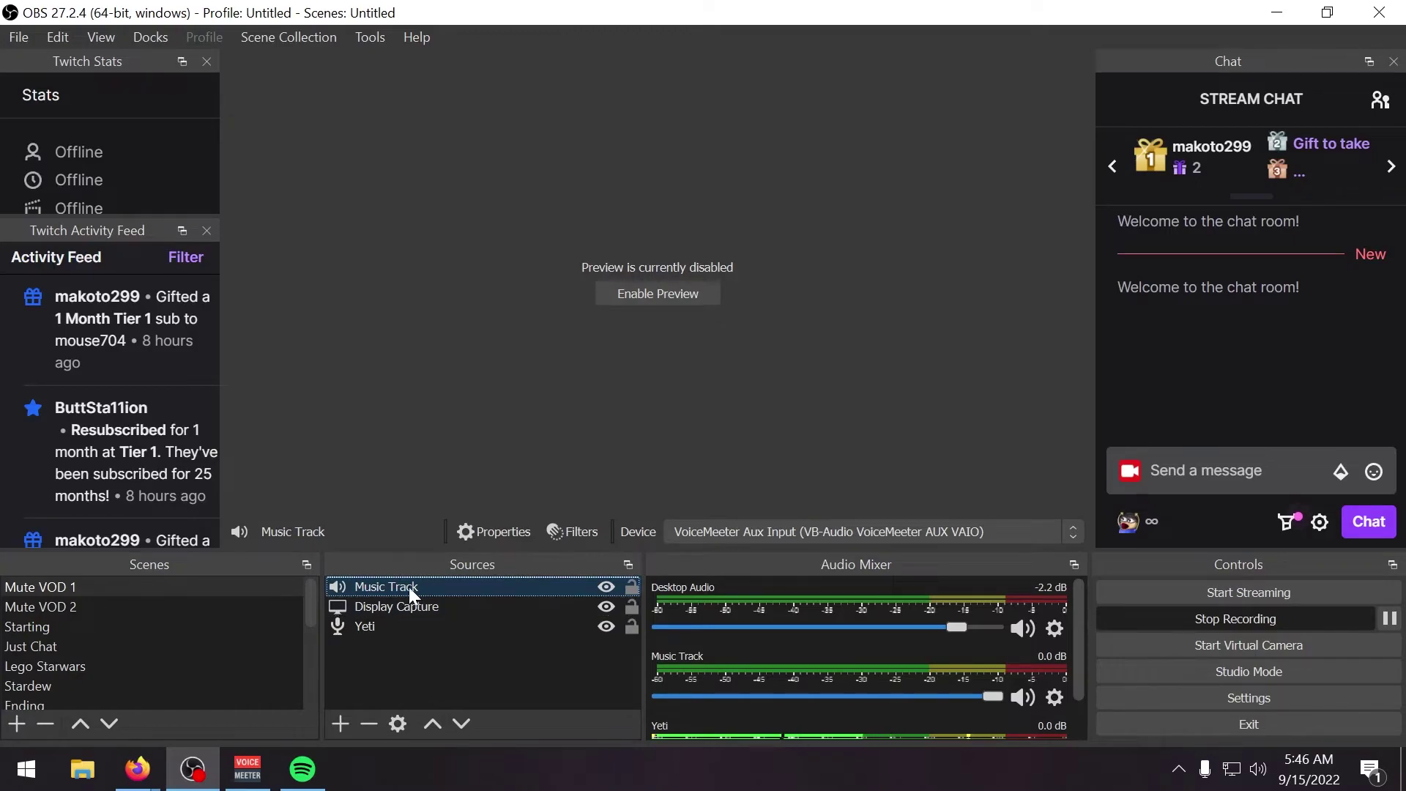
{"action": "left_click", "coordinate": [54, 606]}
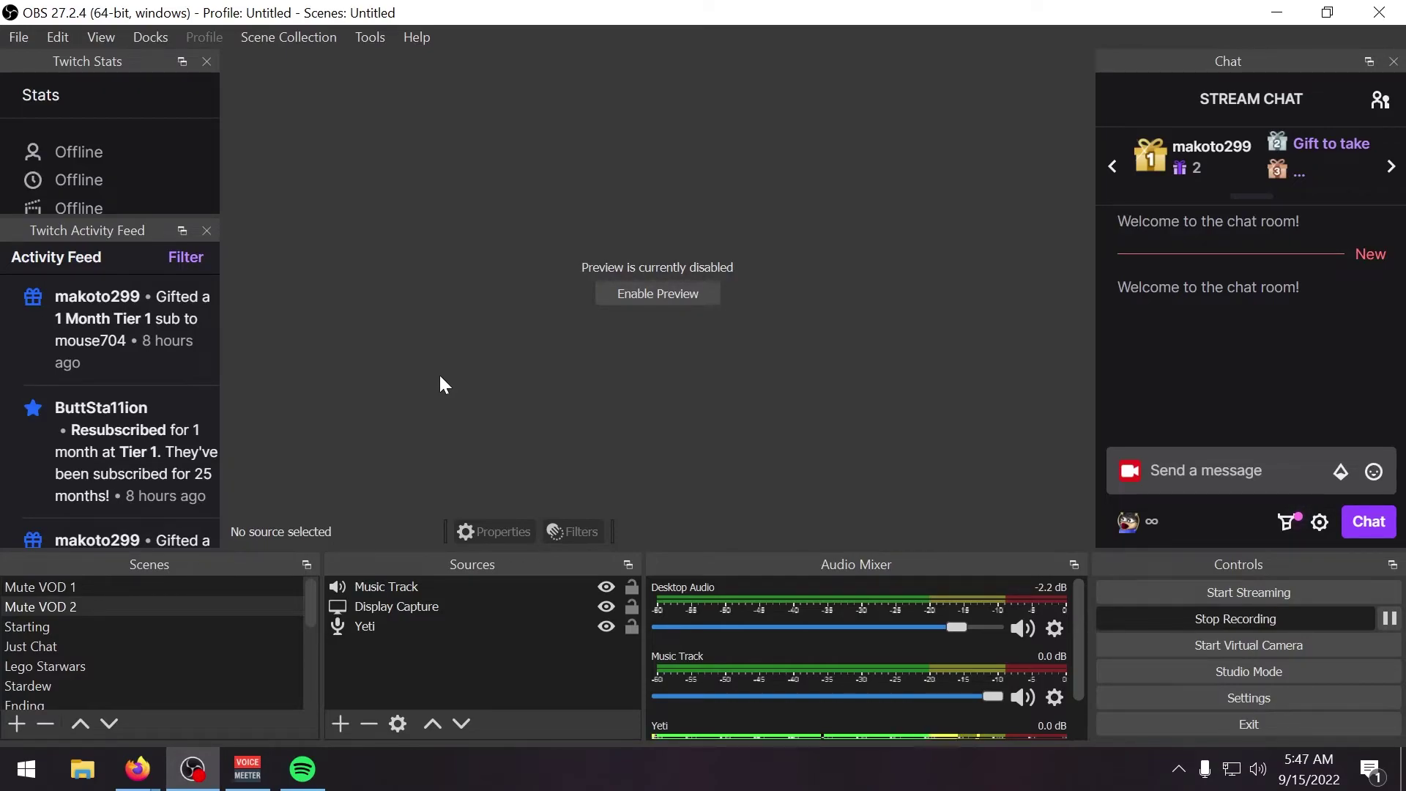
In OBS Settings > Output, set Twitch VOD Track to 6 and save.
{"action": "left_click", "coordinate": [28, 38]}
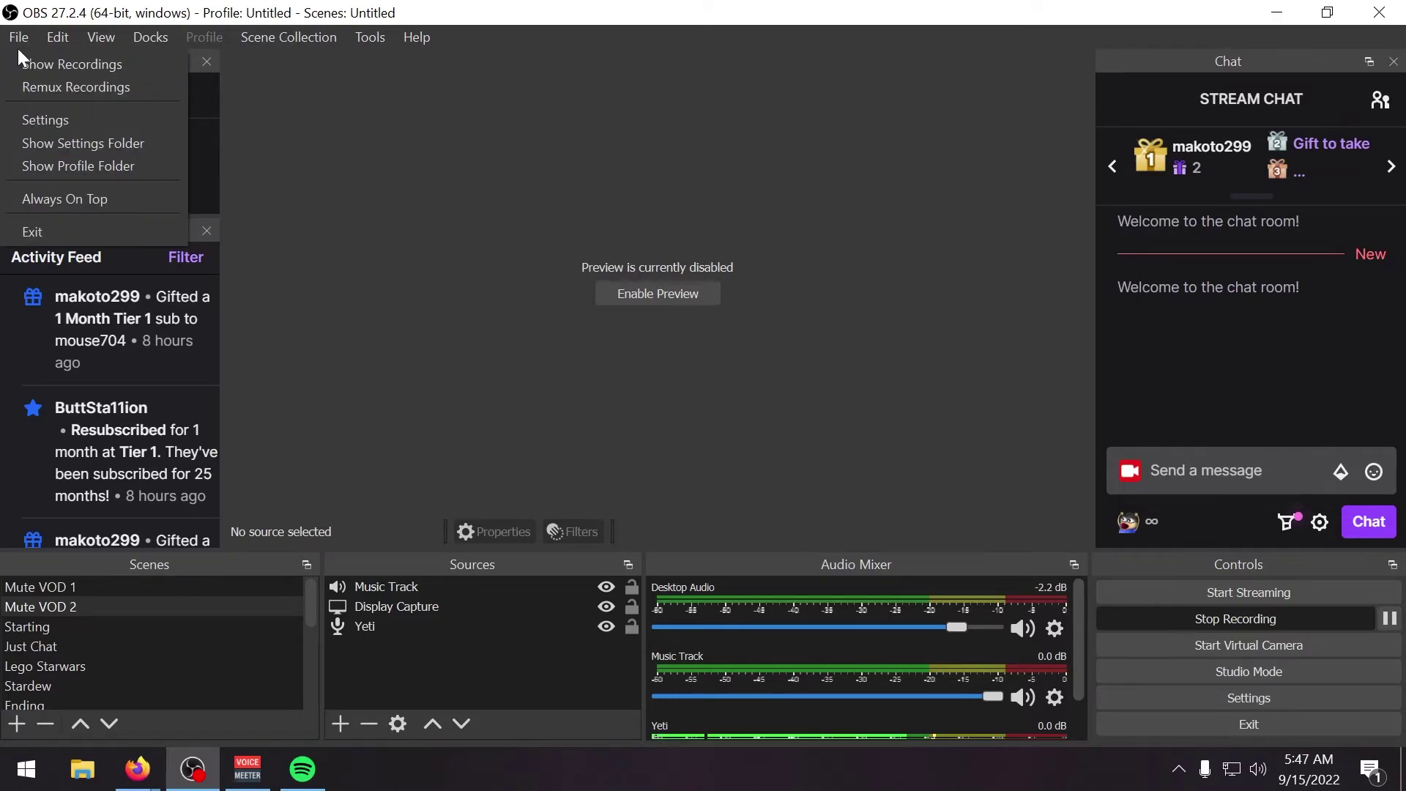
{"action": "left_click", "coordinate": [18, 37]}
{"action": "left_click", "coordinate": [18, 35]}
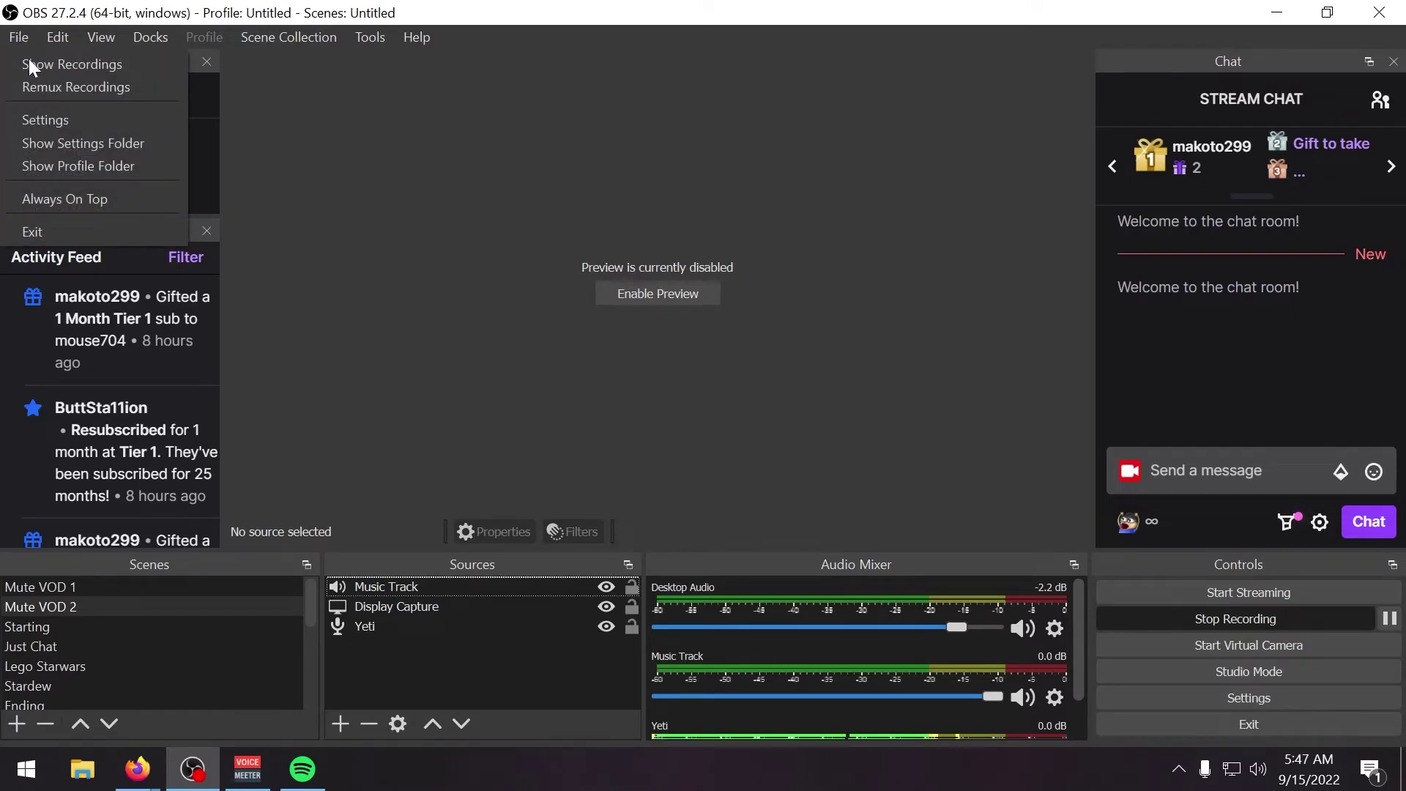
{"action": "left_click", "coordinate": [38, 121]}
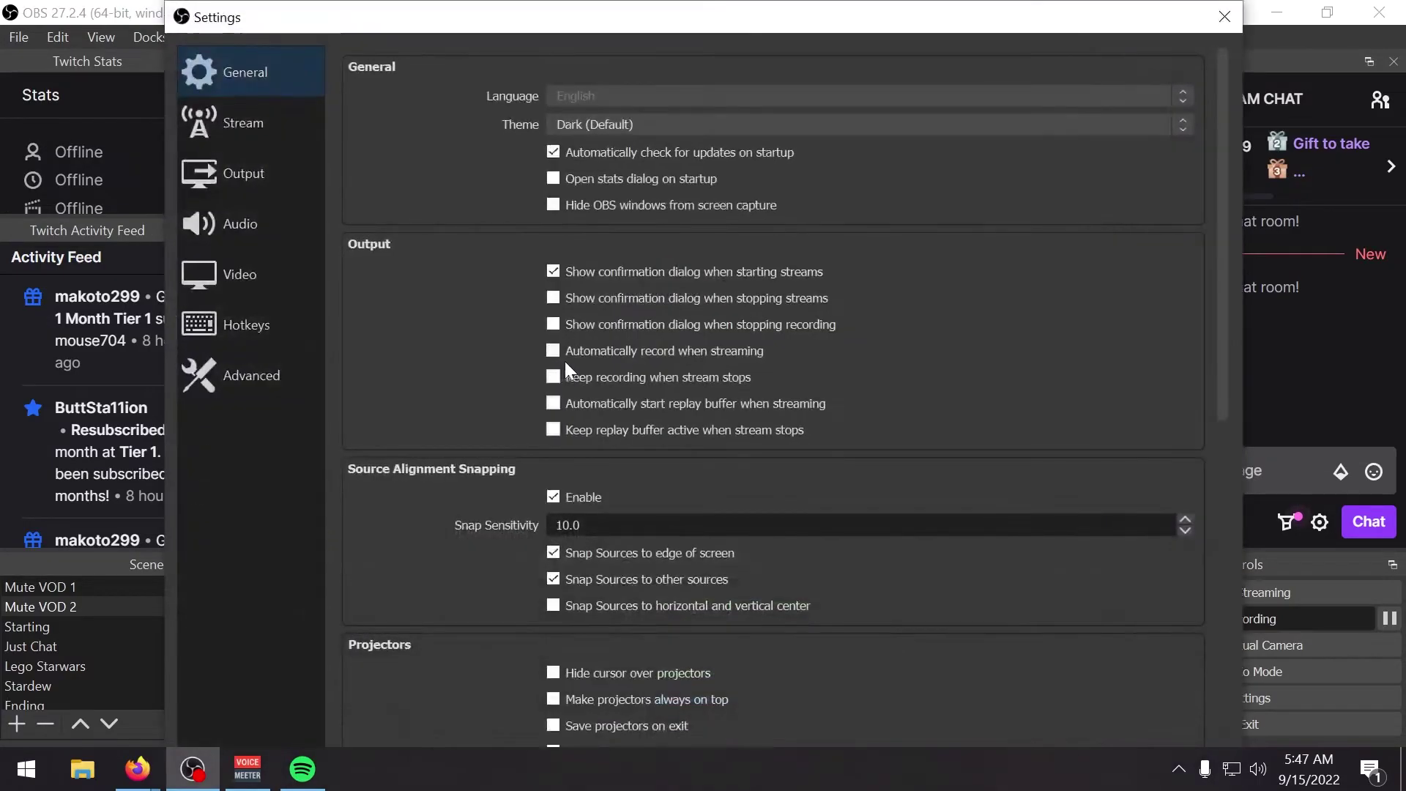
{"action": "left_click_drag", "start_coordinate": [893, 6], "coordinate": [859, 29]}
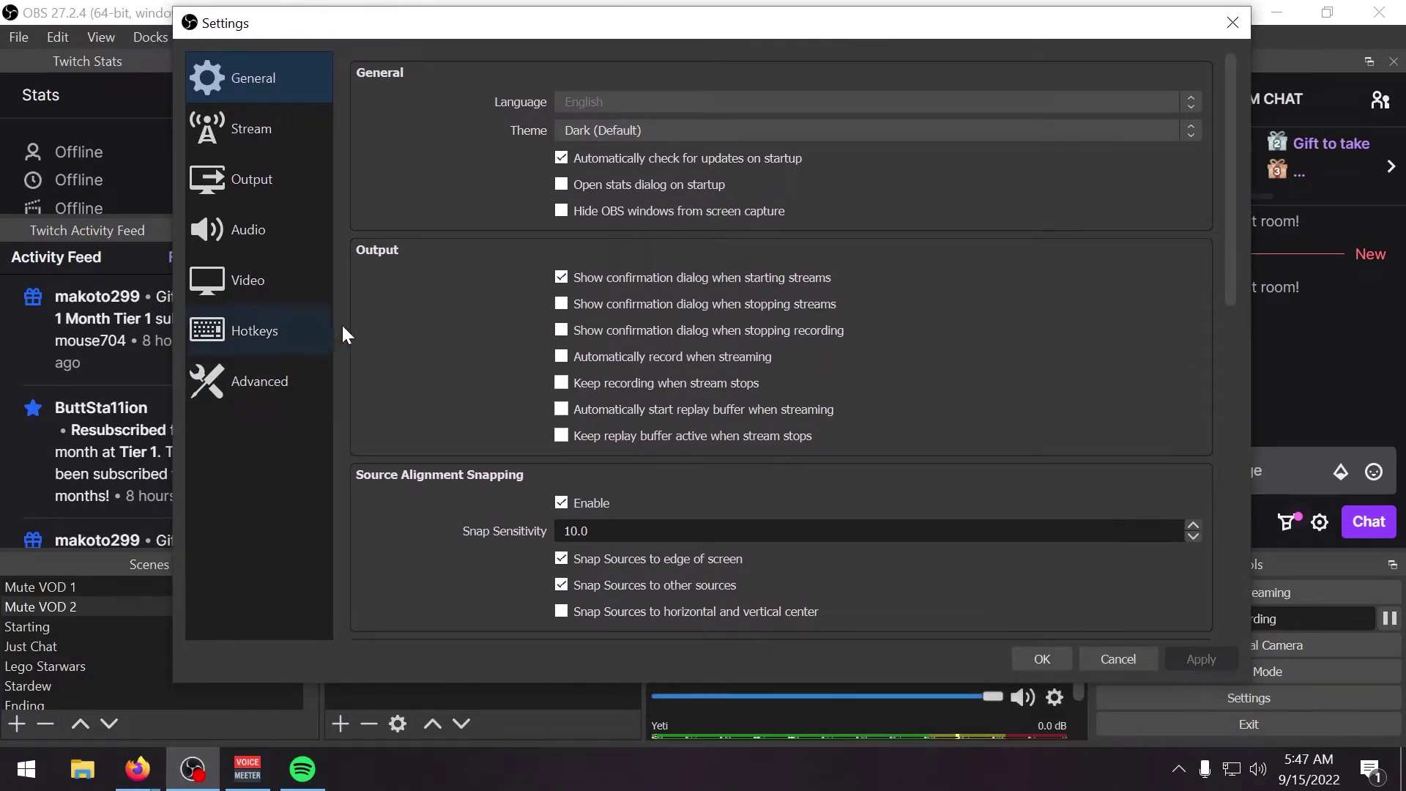
{"action": "left_click", "coordinate": [252, 195]}
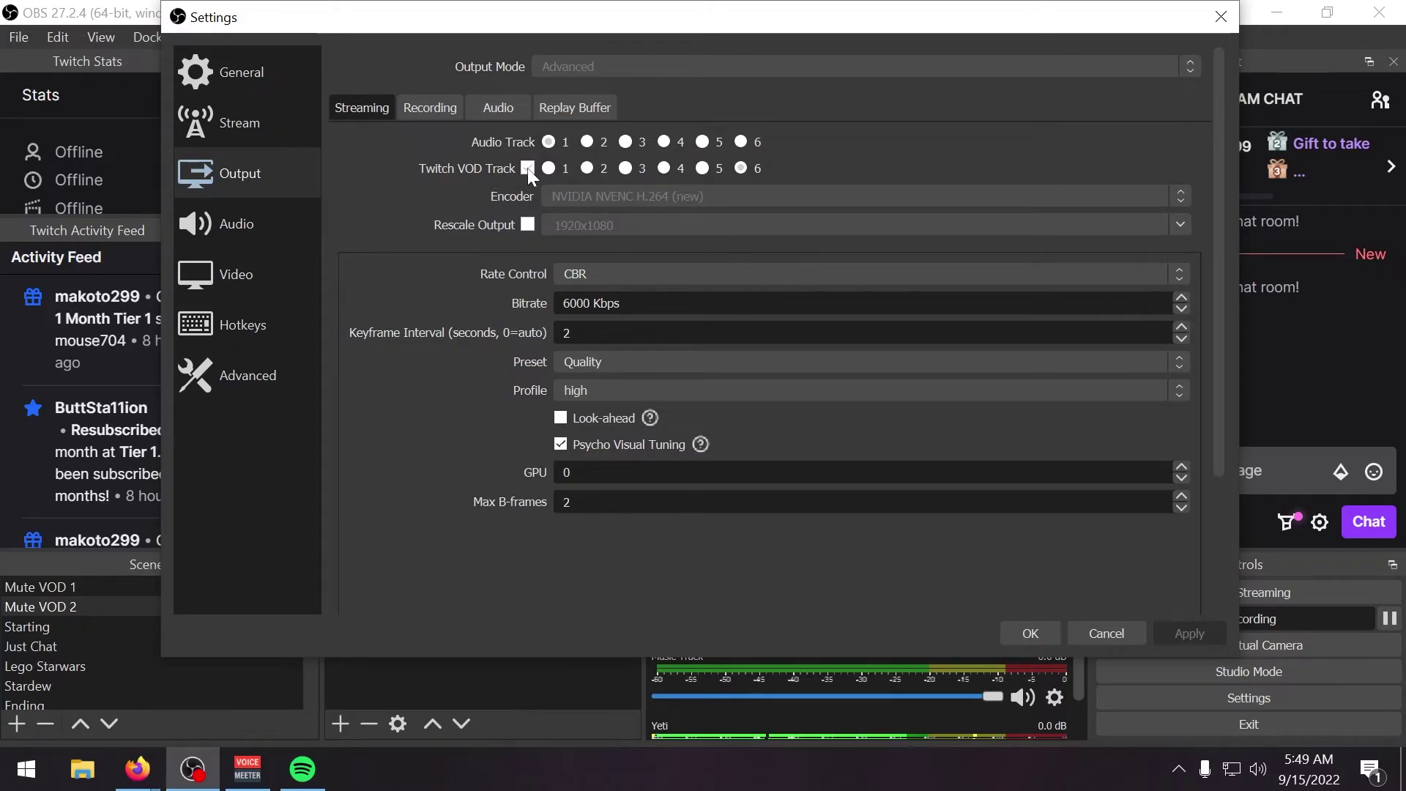
{"action": "left_click", "coordinate": [743, 169]}
{"action": "left_click", "coordinate": [1032, 633]}
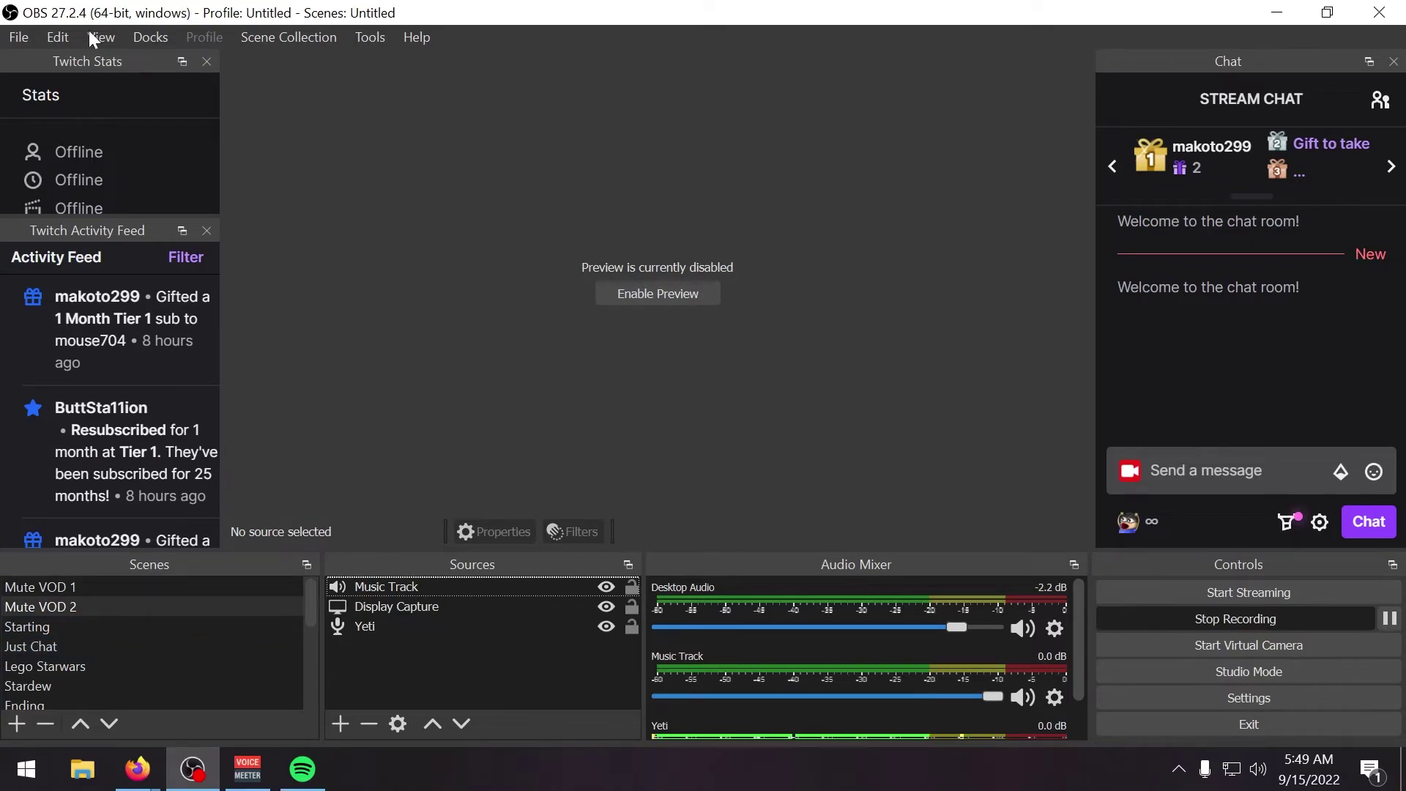
{"action": "left_click", "coordinate": [11, 38]}
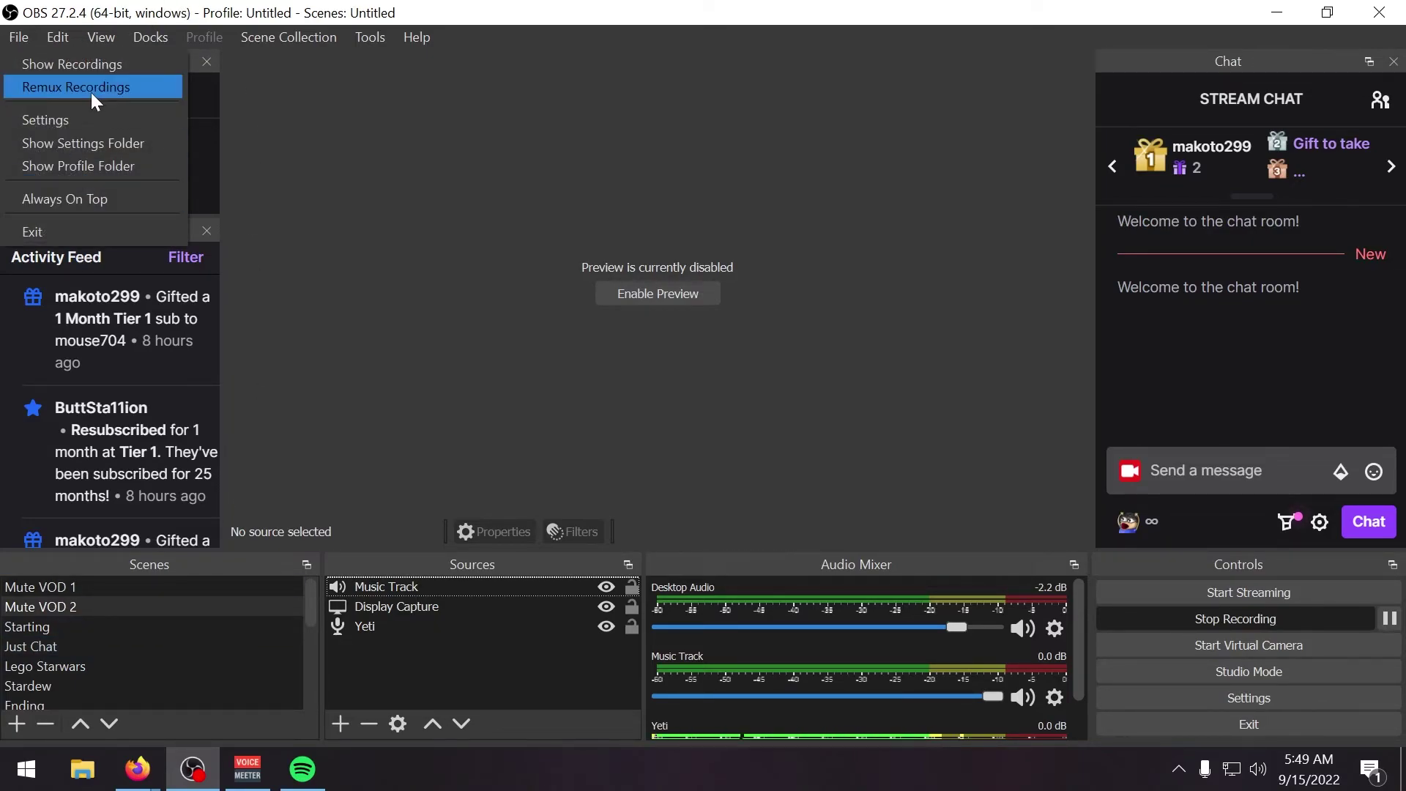
{"action": "left_click", "coordinate": [77, 118]}
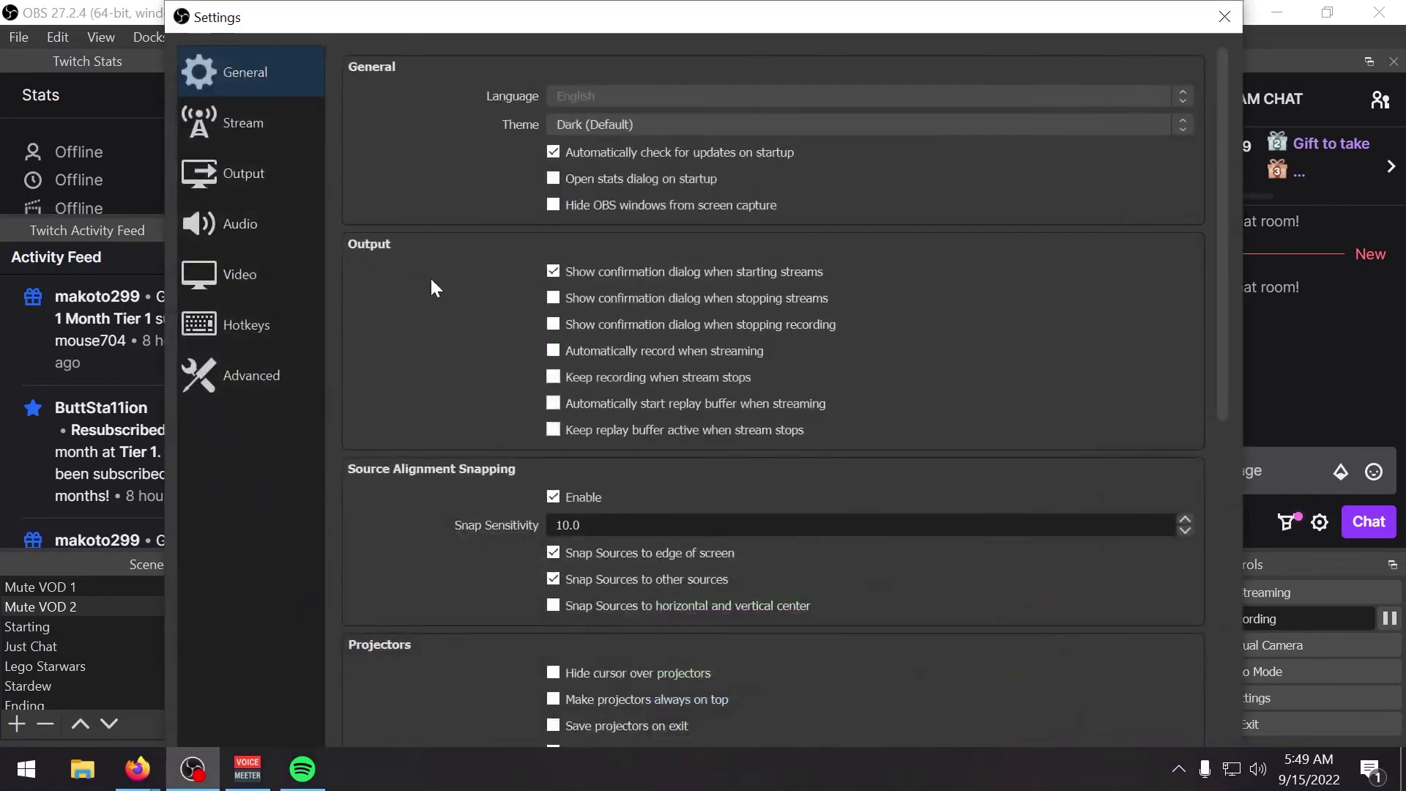
{"action": "left_click_drag", "start_coordinate": [506, 16], "coordinate": [438, 68]}
{"action": "left_click", "coordinate": [249, 213]}
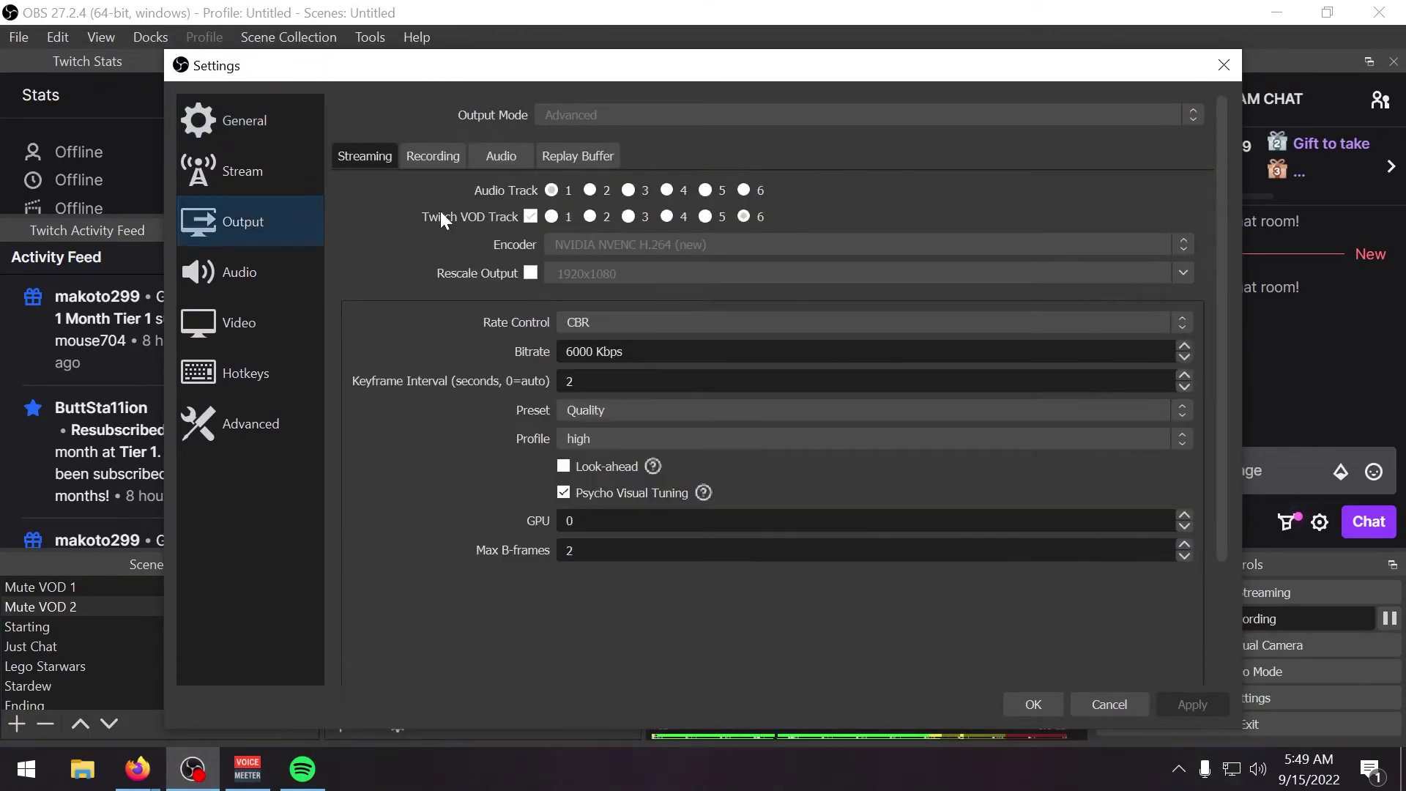
{"action": "left_click", "coordinate": [434, 158]}
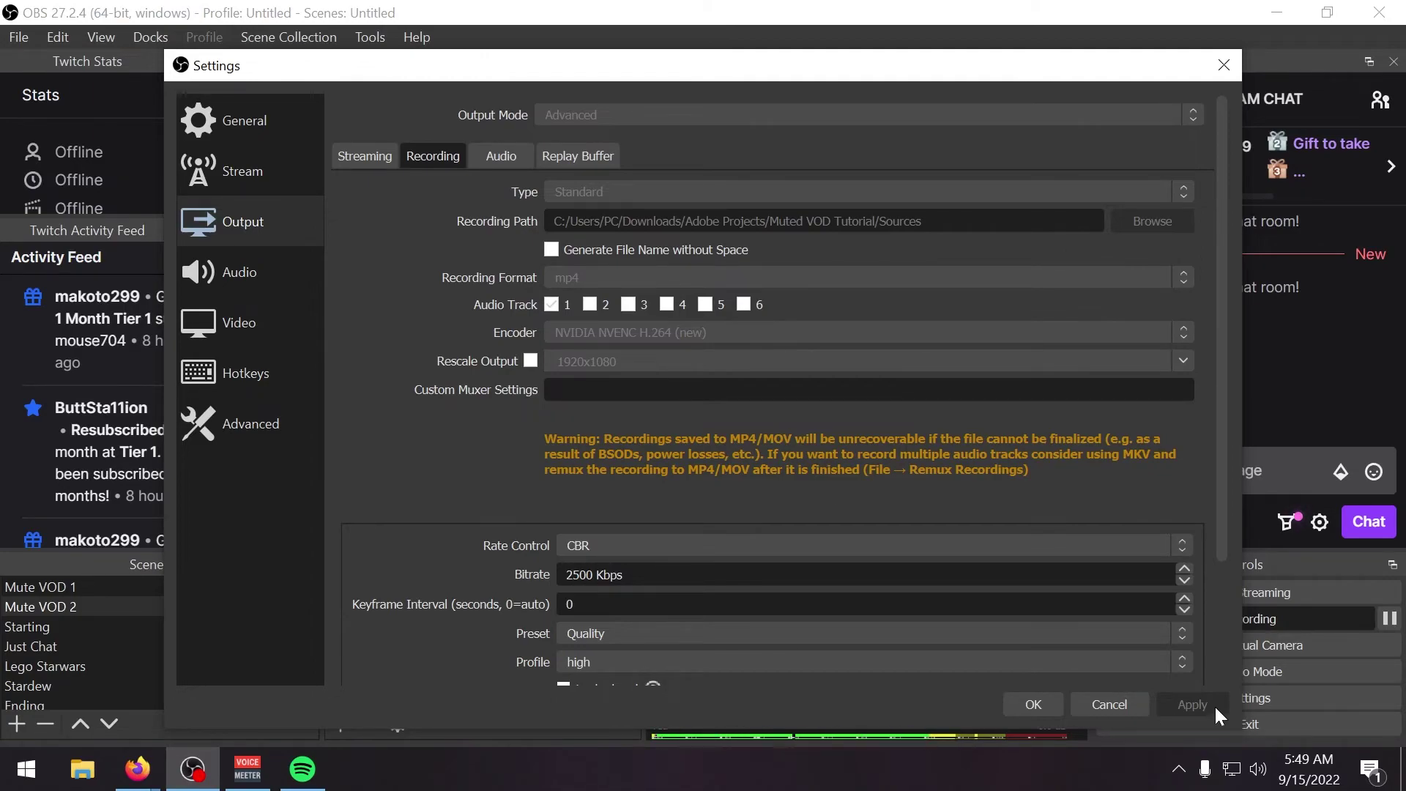
{"action": "left_click", "coordinate": [1035, 707]}
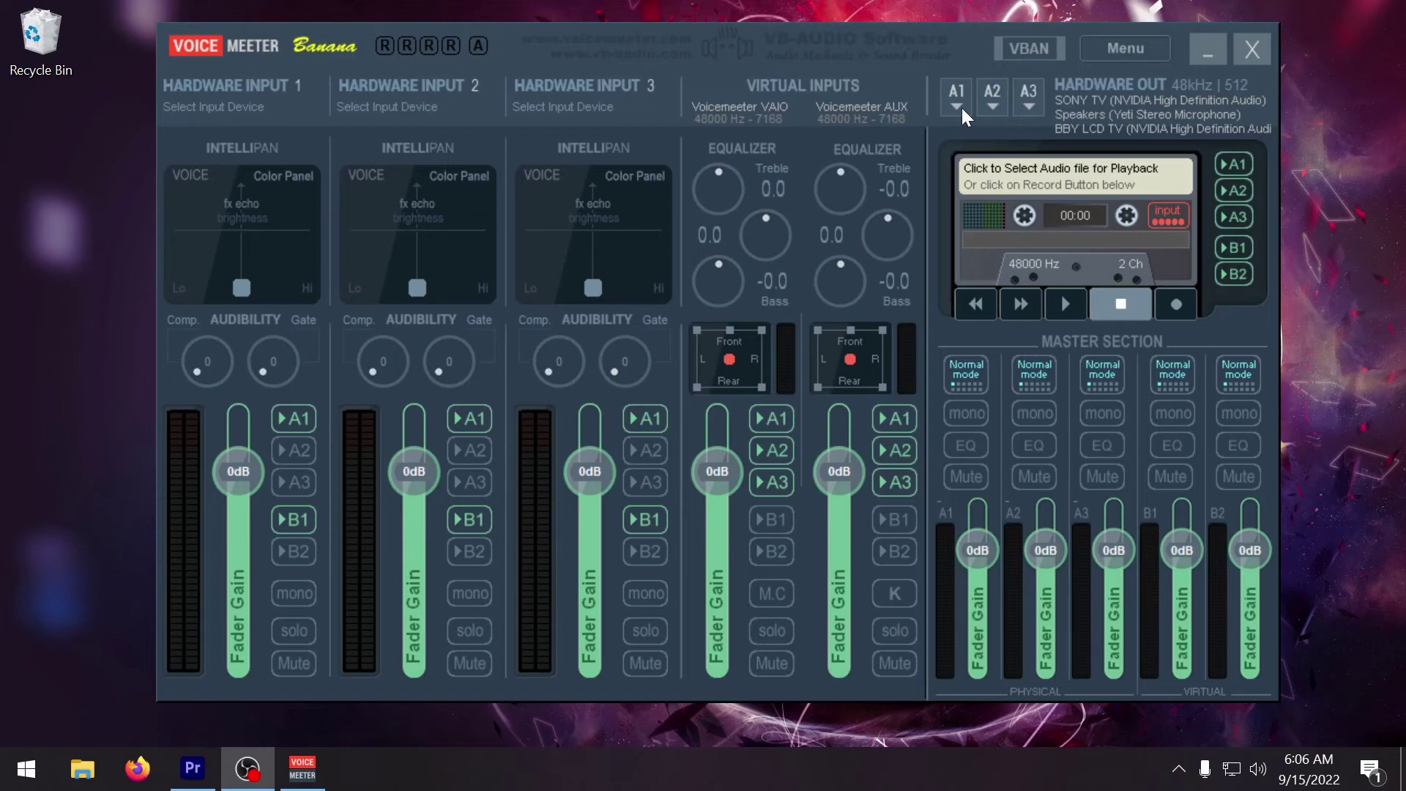
{"action": "left_click", "coordinate": [961, 108]}
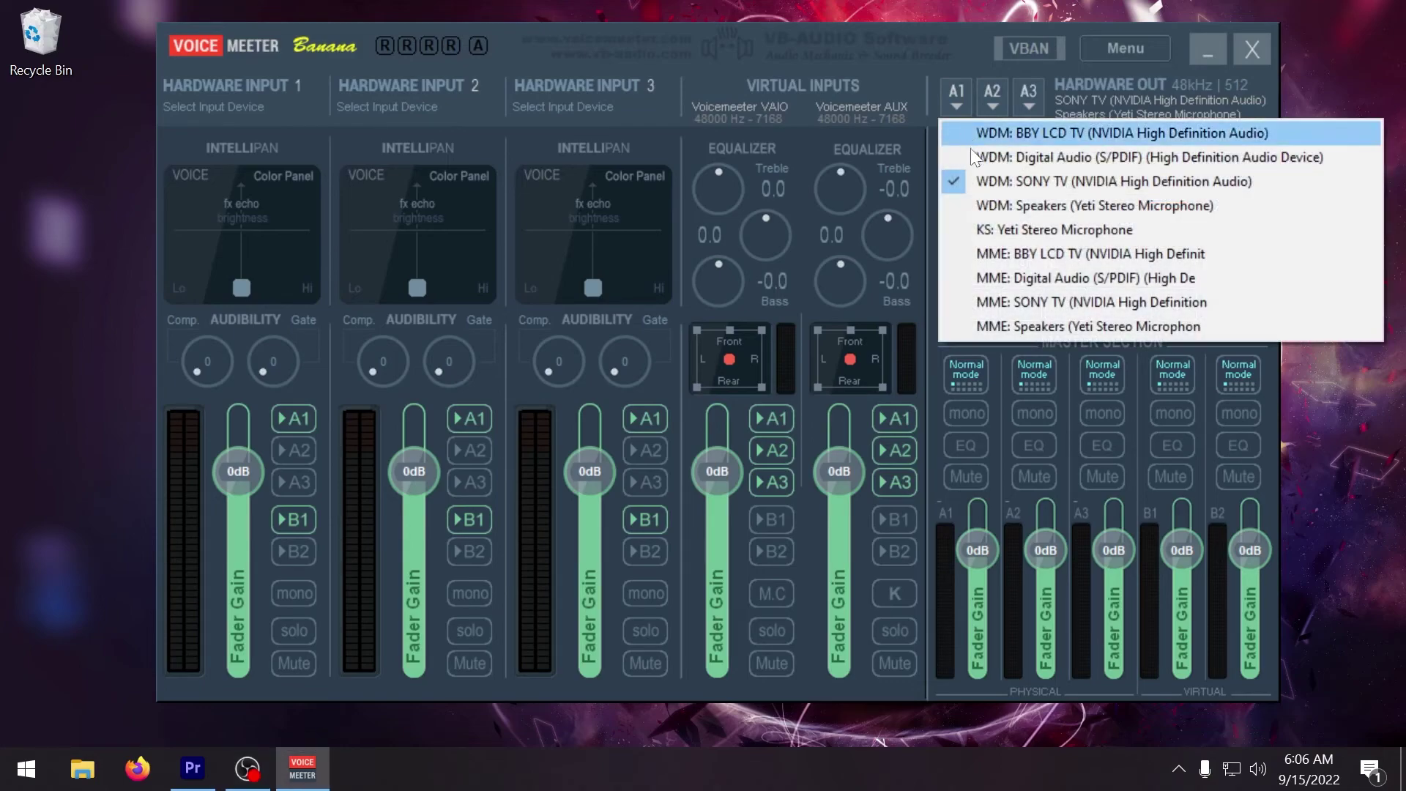
{"action": "left_click", "coordinate": [978, 188]}
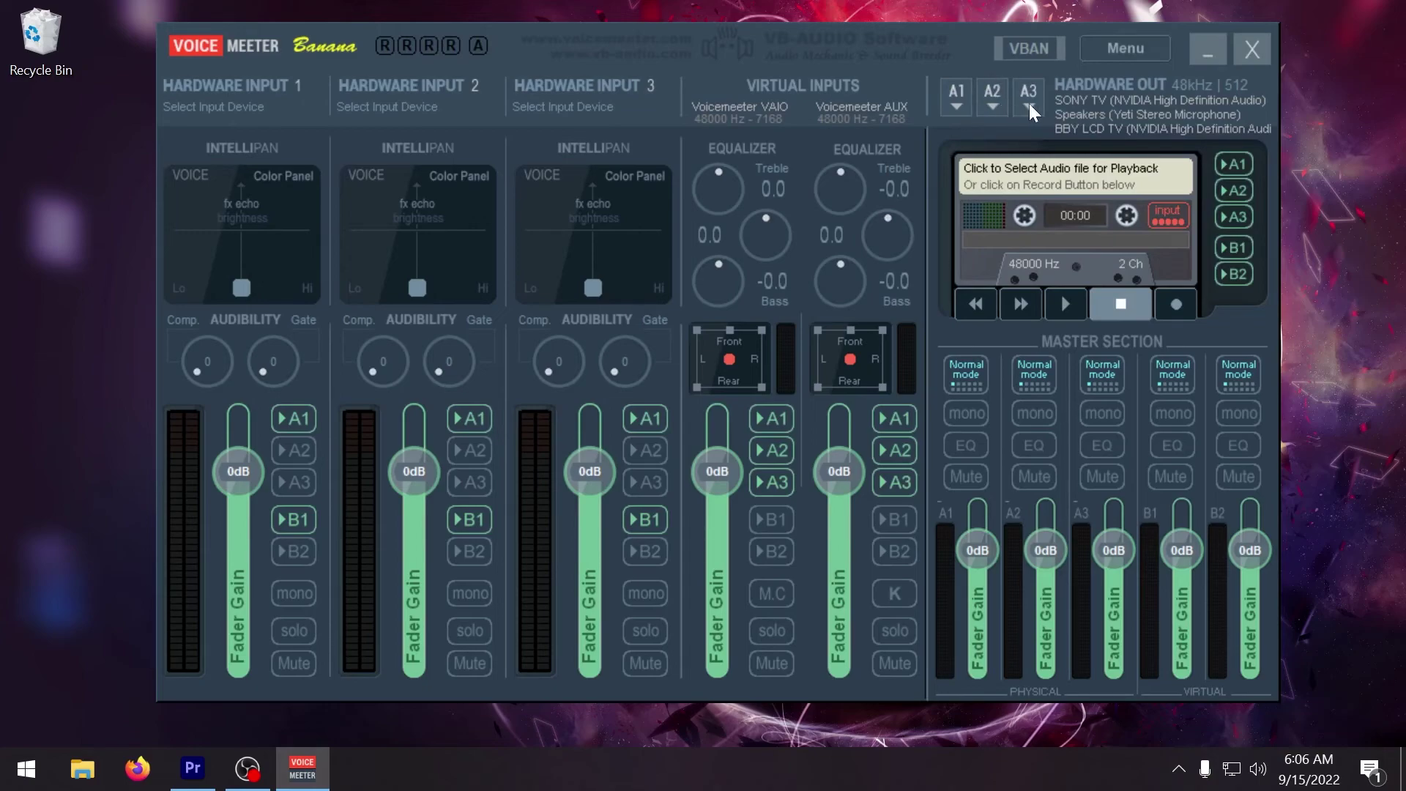
{"action": "left_click", "coordinate": [947, 104]}
{"action": "left_click", "coordinate": [953, 175]}
{"action": "left_click", "coordinate": [963, 107]}
{"action": "left_click", "coordinate": [965, 179]}
{"action": "left_click", "coordinate": [961, 91]}
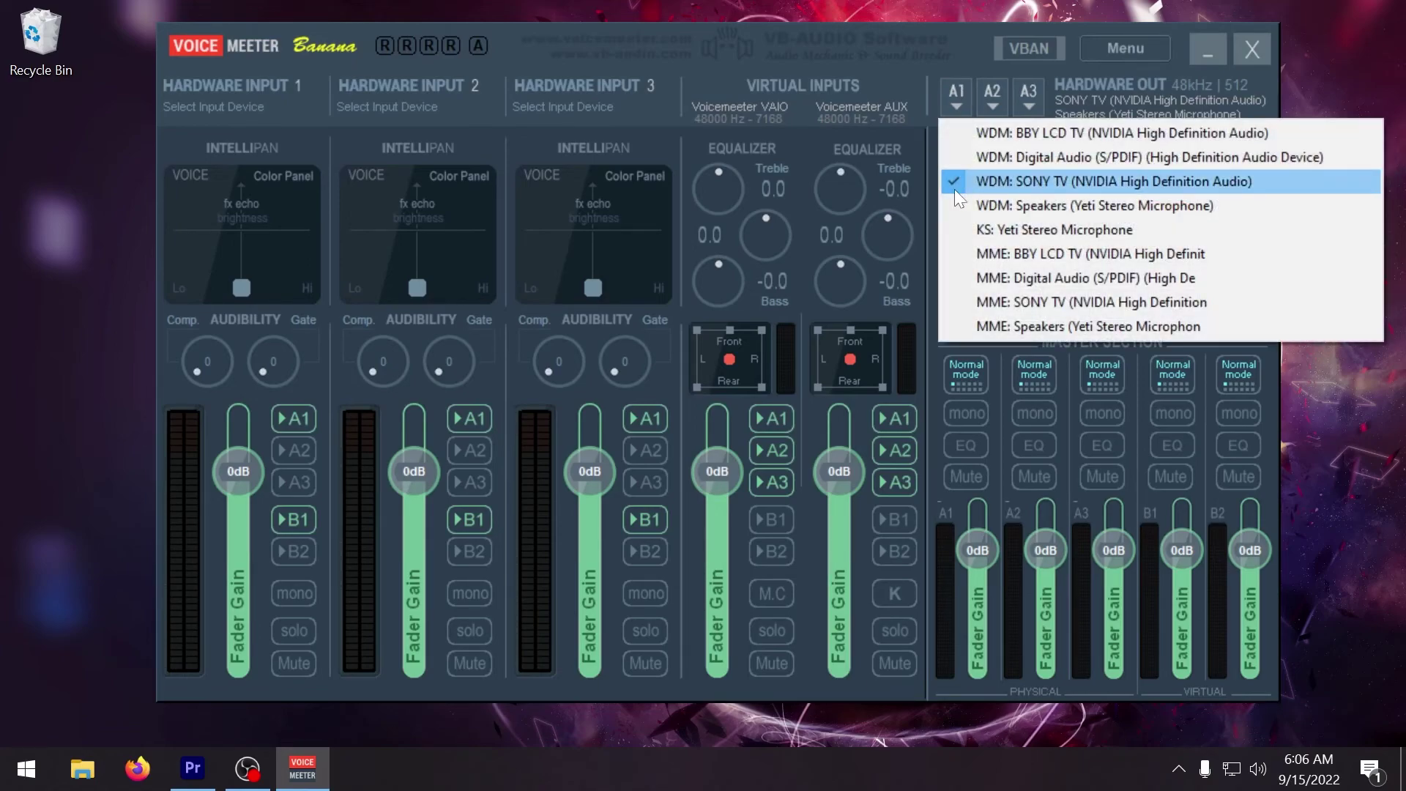
{"action": "left_click", "coordinate": [956, 189]}
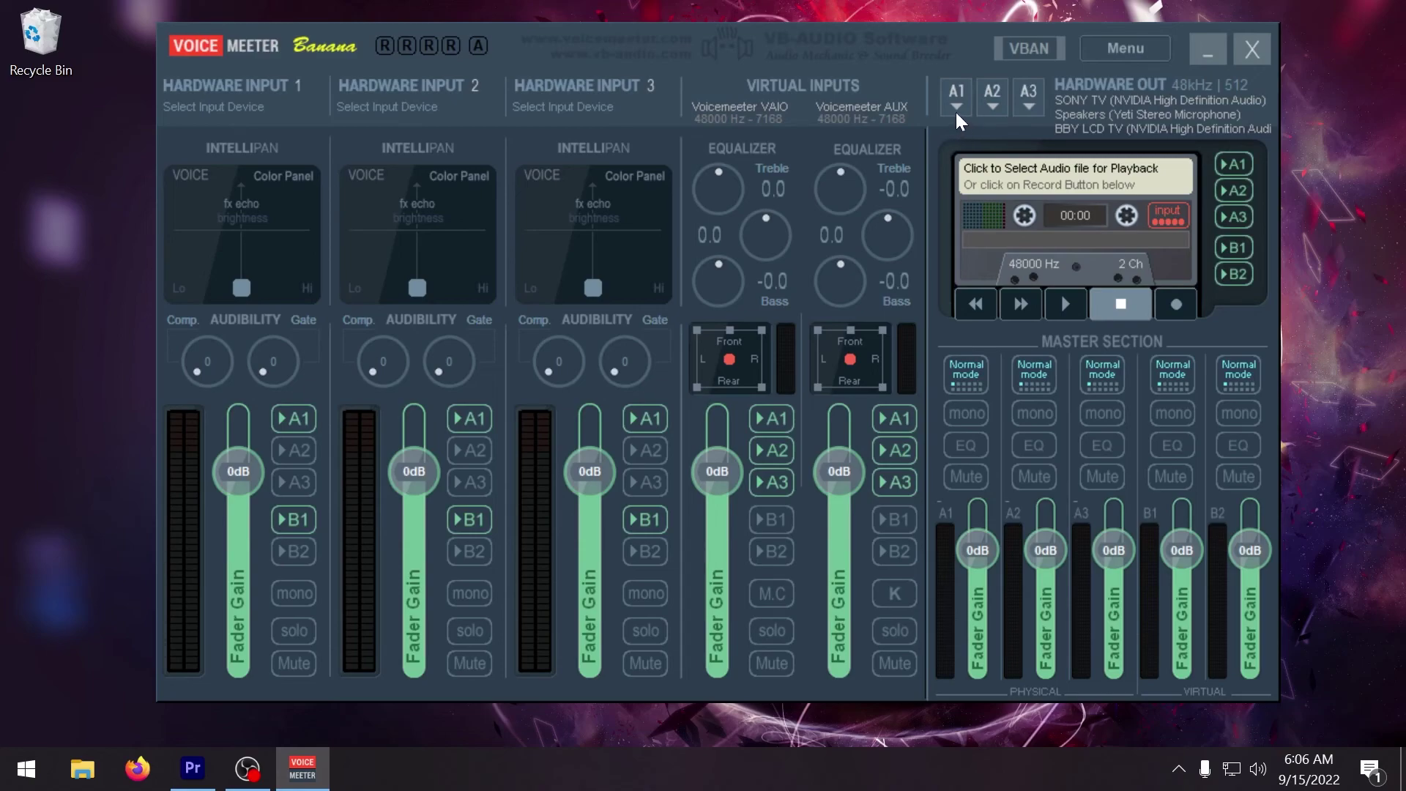
{"action": "left_click", "coordinate": [956, 107]}
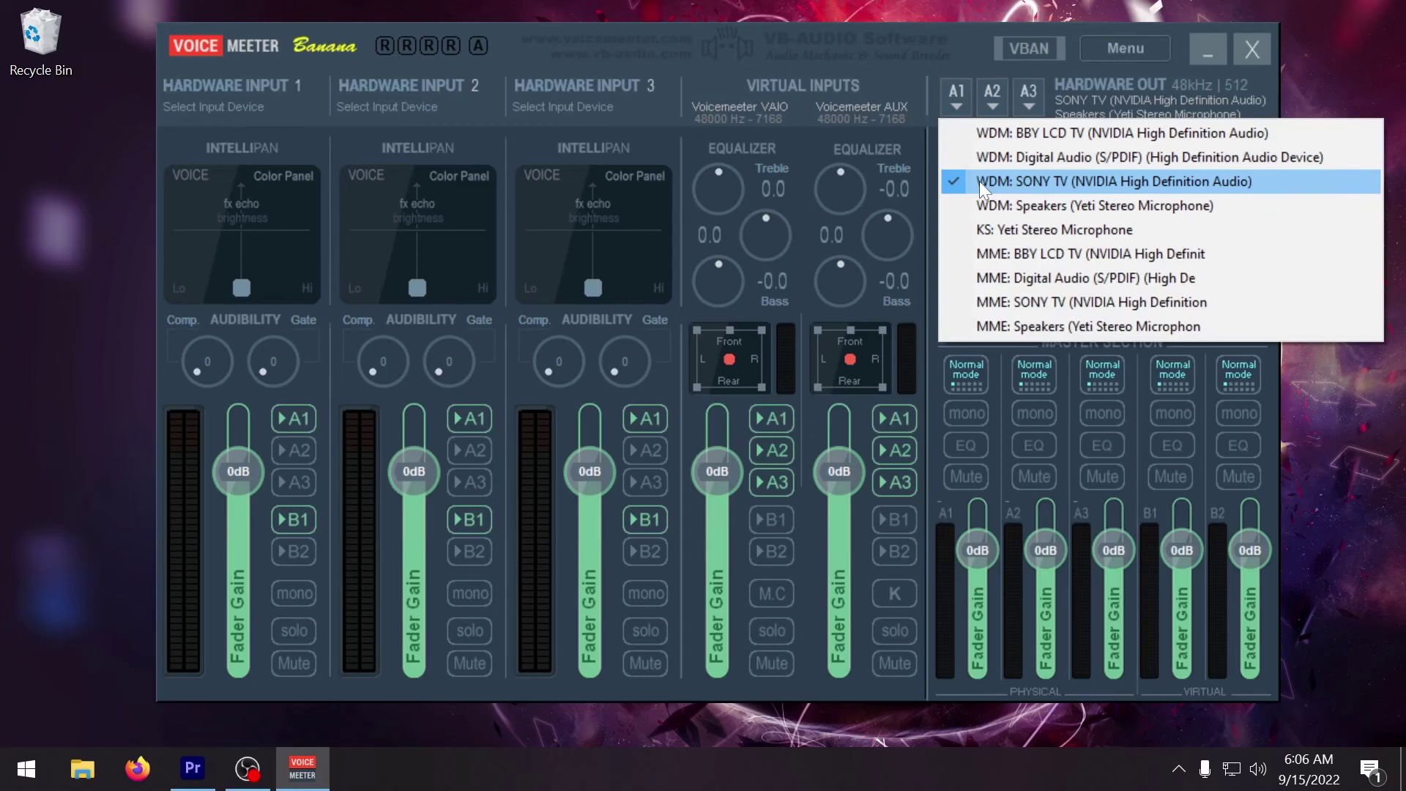
{"action": "left_click", "coordinate": [979, 182]}
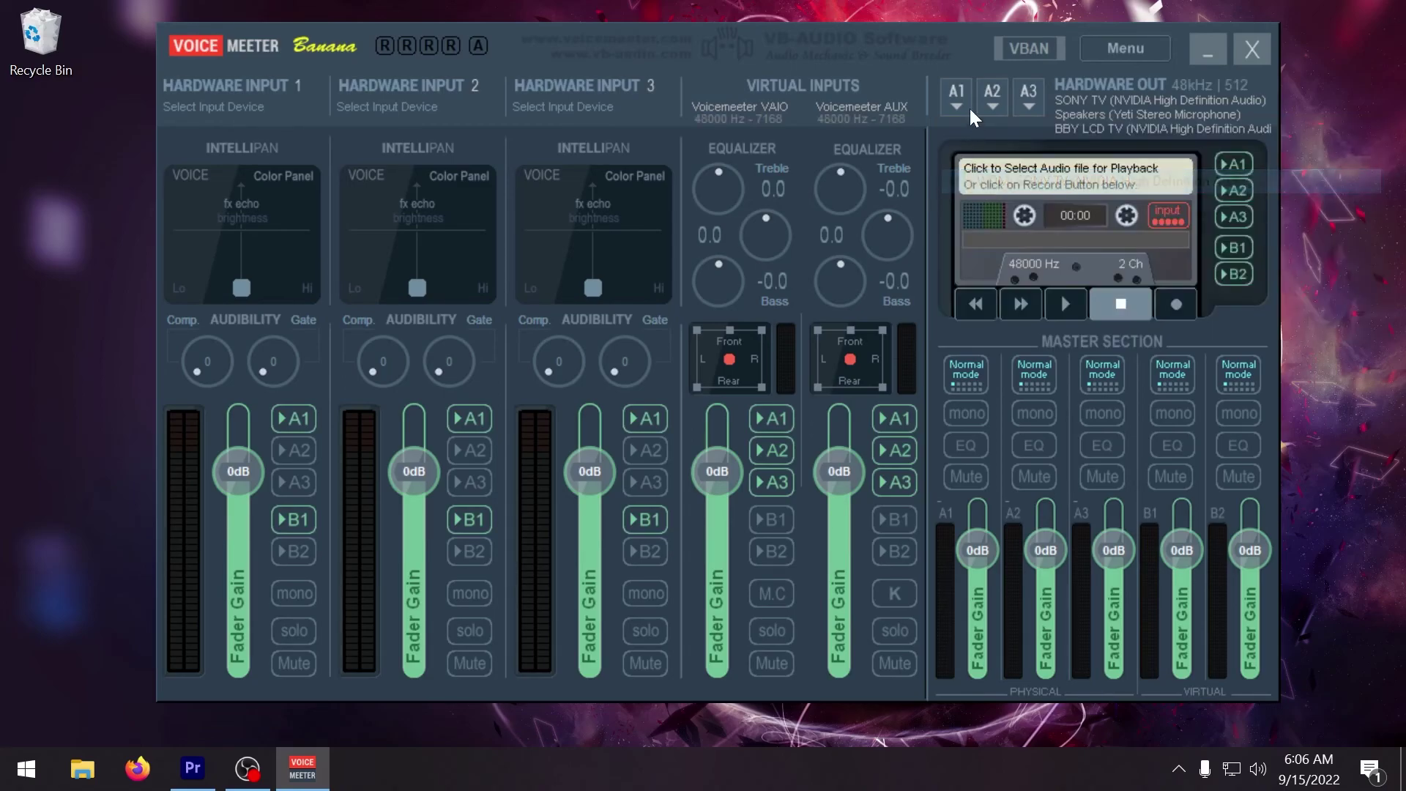
{"action": "left_click", "coordinate": [959, 106]}
{"action": "left_click", "coordinate": [961, 187]}
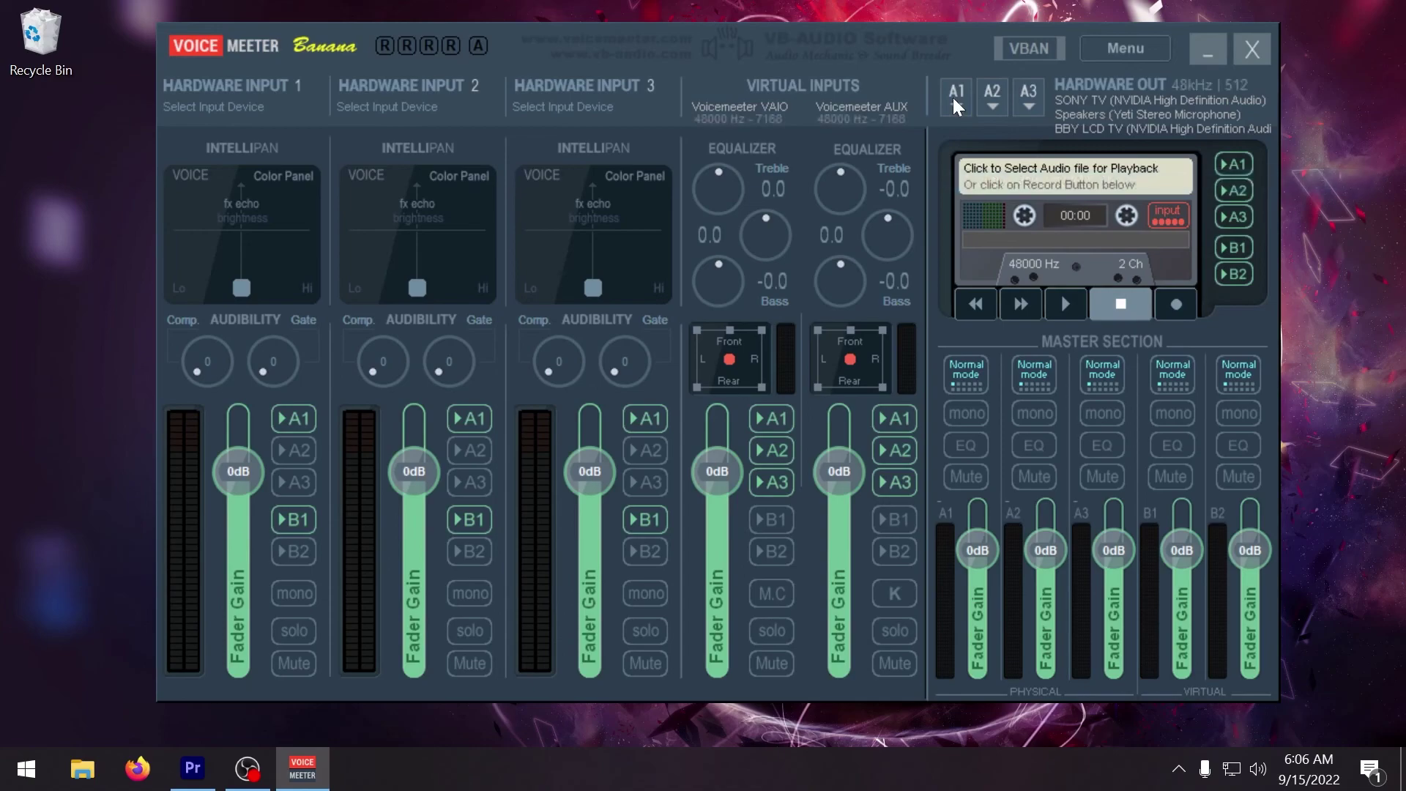
{"action": "left_click", "coordinate": [954, 98]}
{"action": "left_click", "coordinate": [969, 181]}
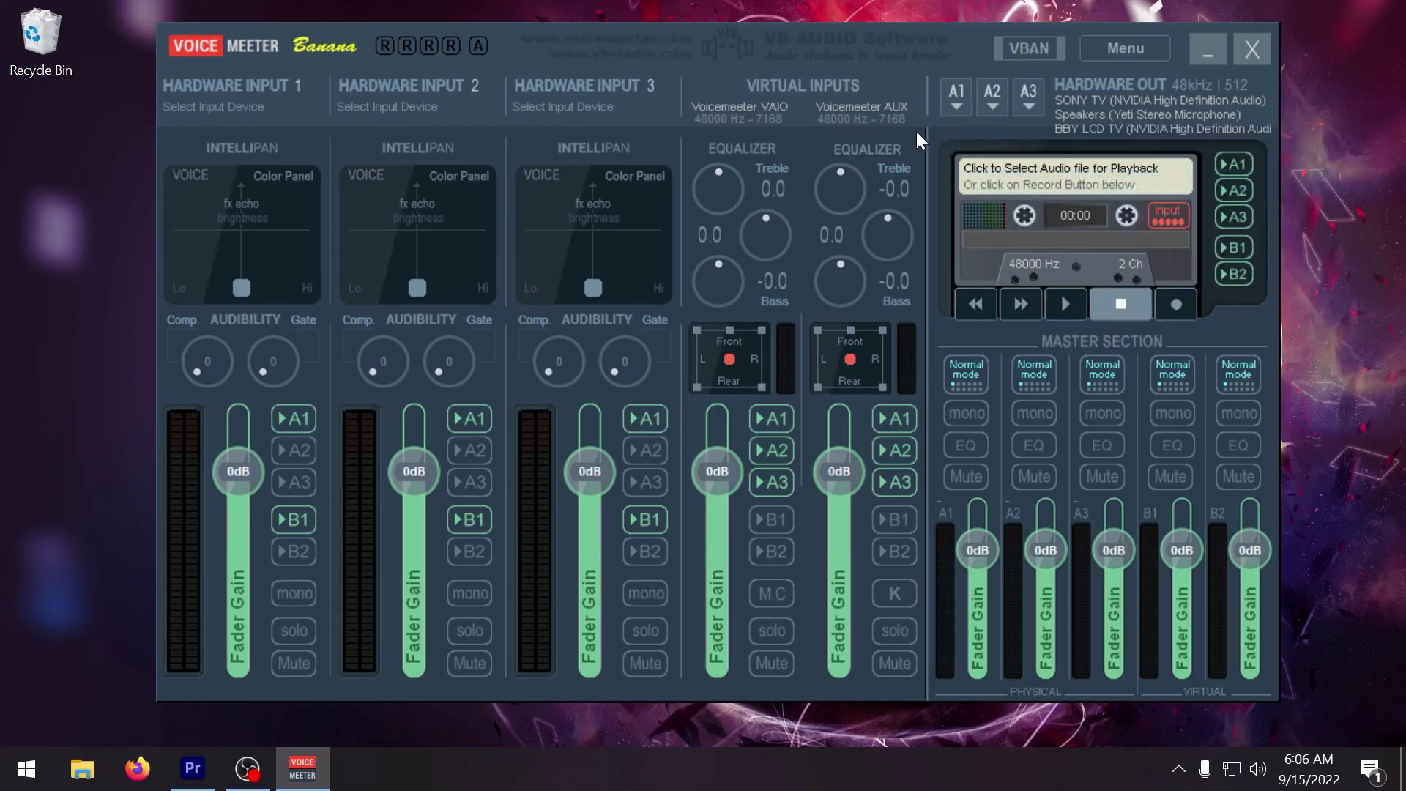